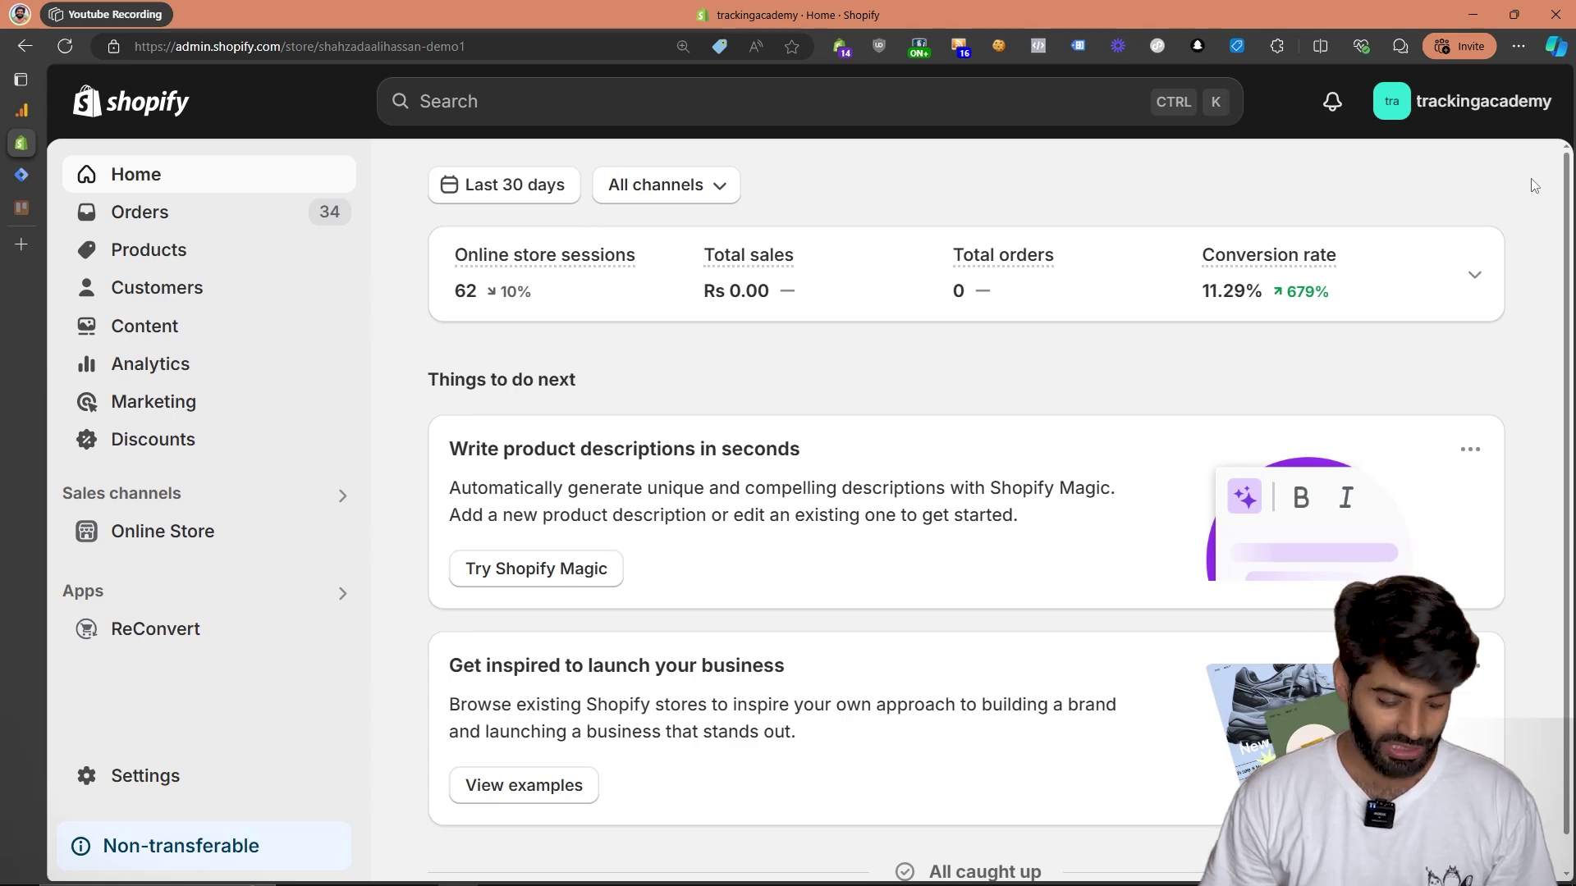
- In Shopify Settings > Customer events, add a custom pixel named DataLayer
click(201, 777)
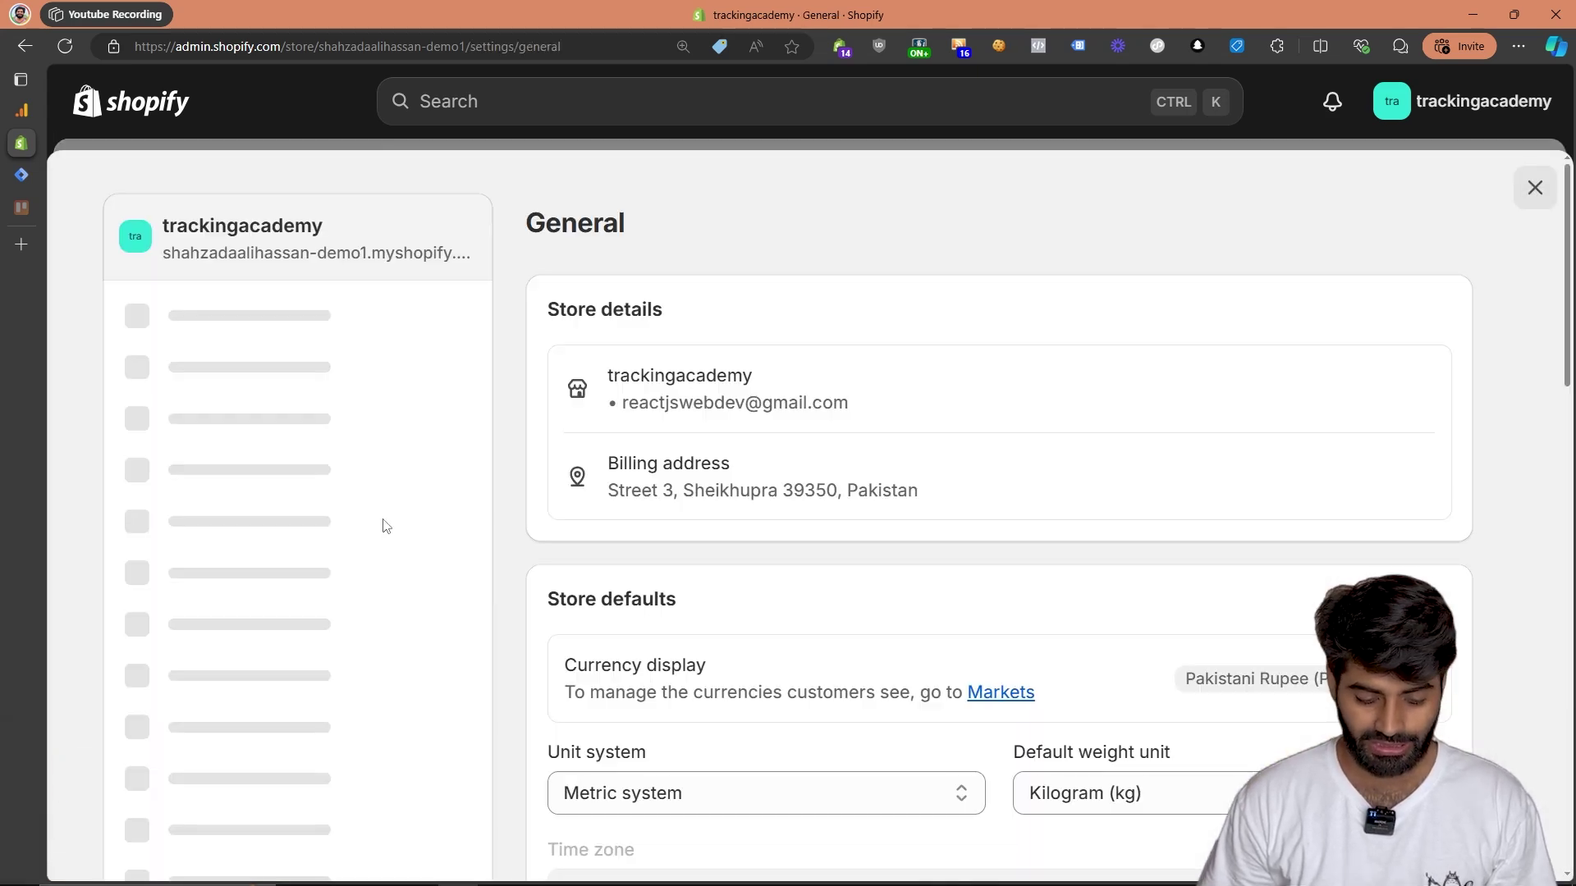
scroll(361, 566, down, 3)
click(304, 617)
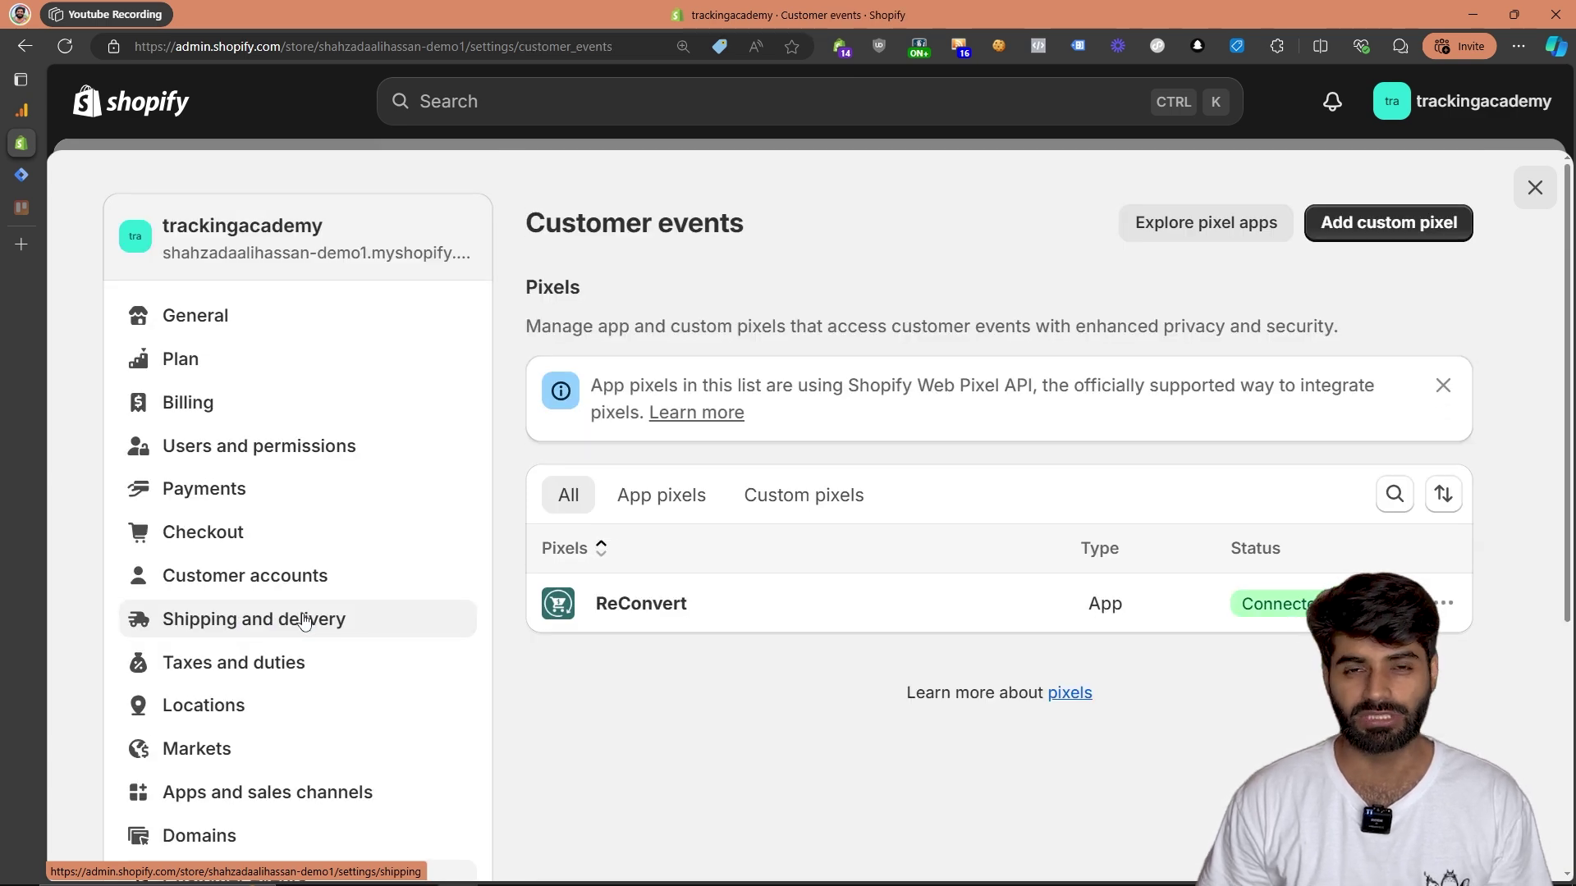
click(1416, 229)
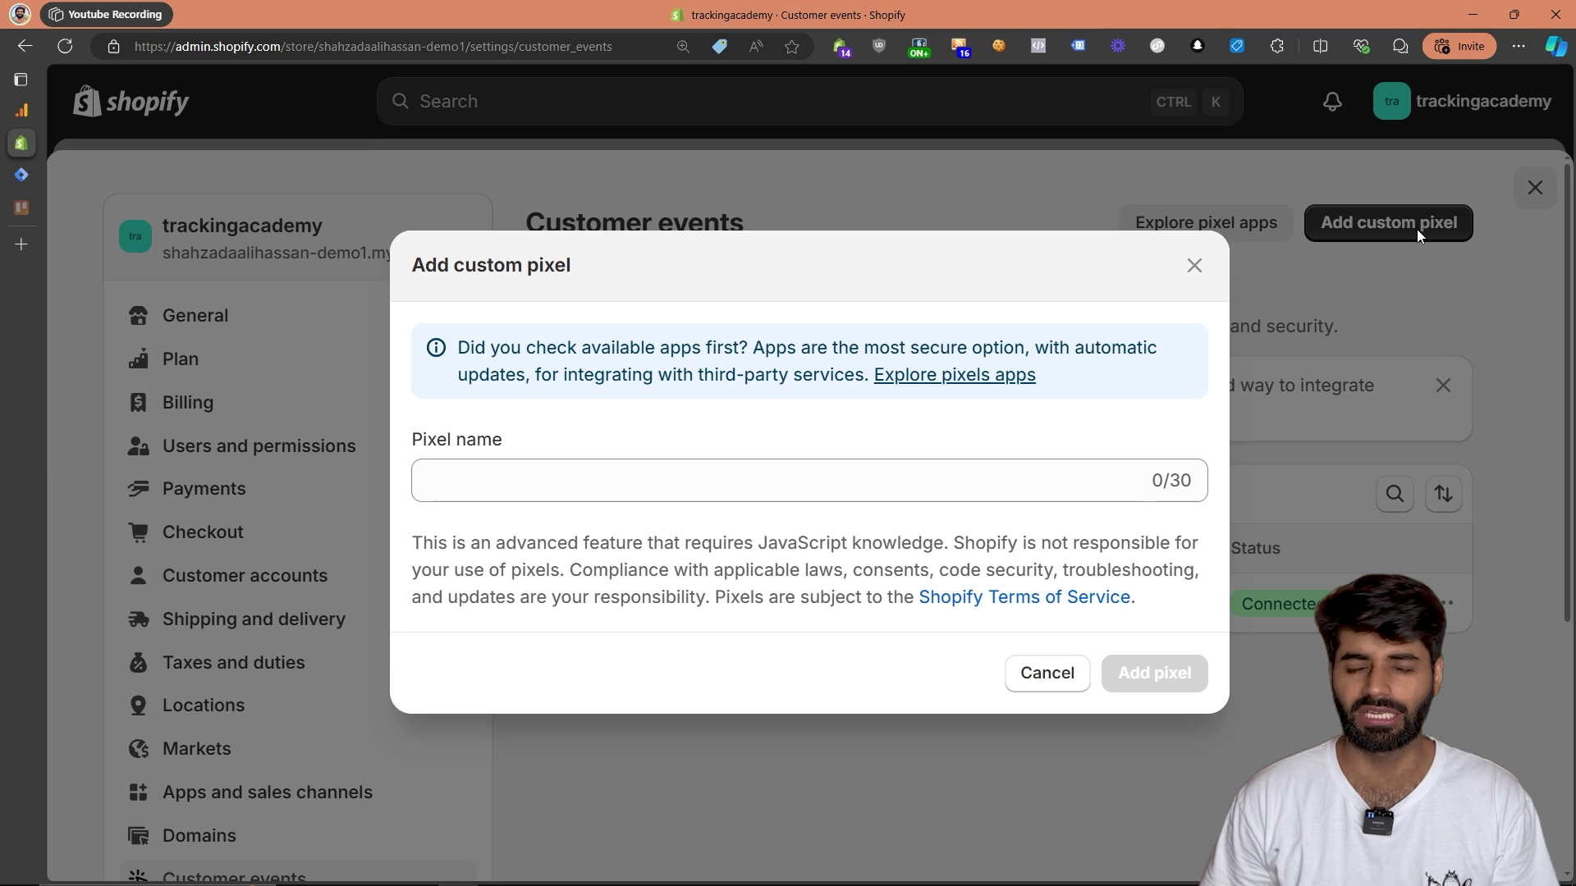
click(1013, 488)
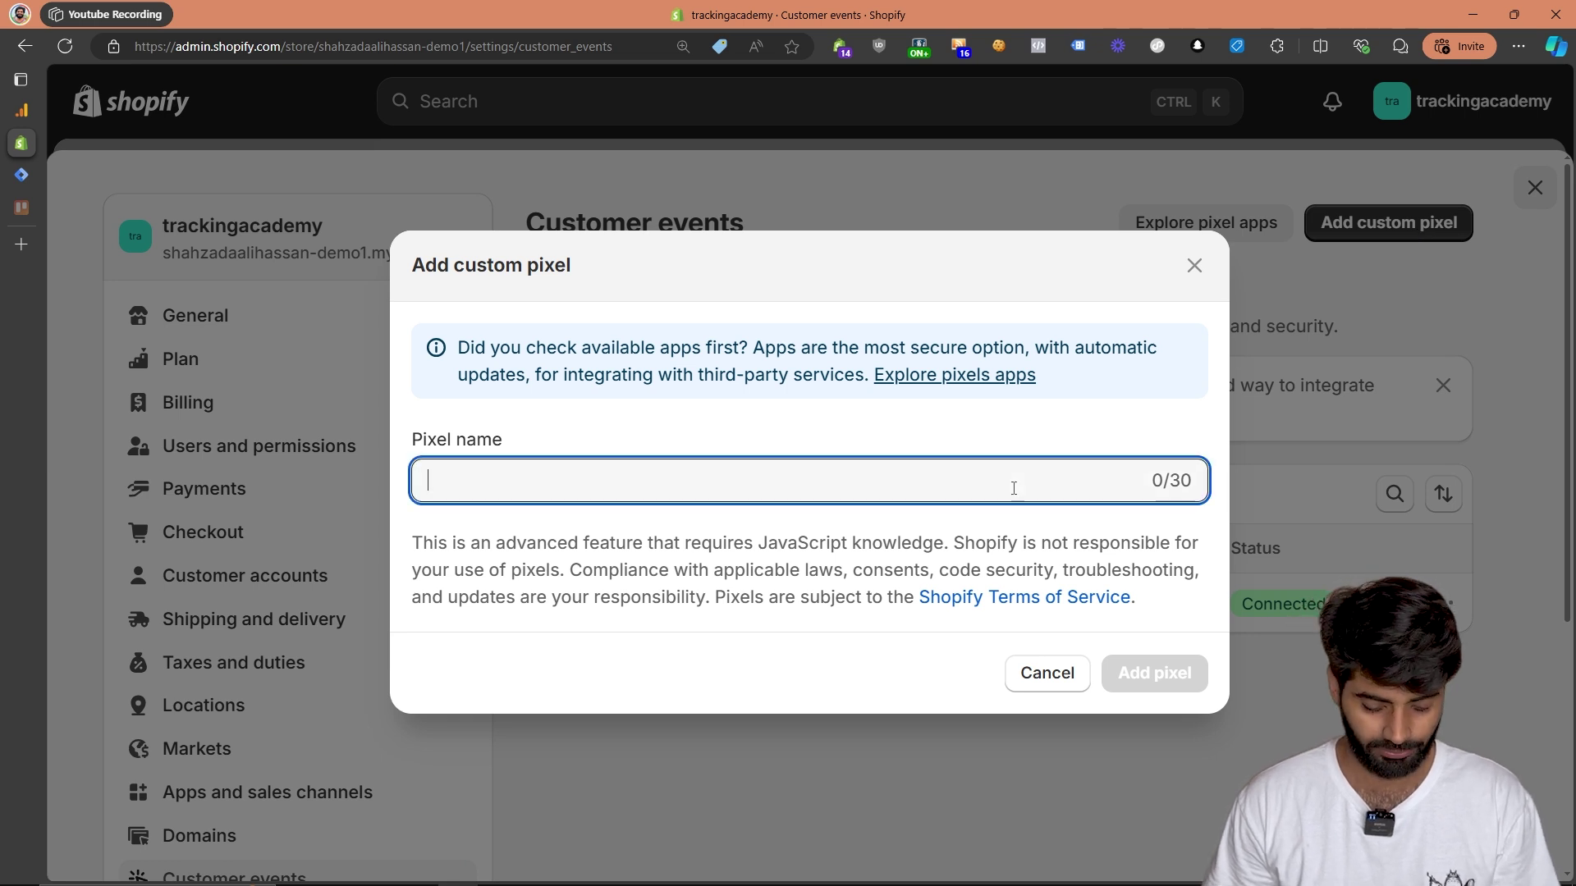
text(DataLayer)
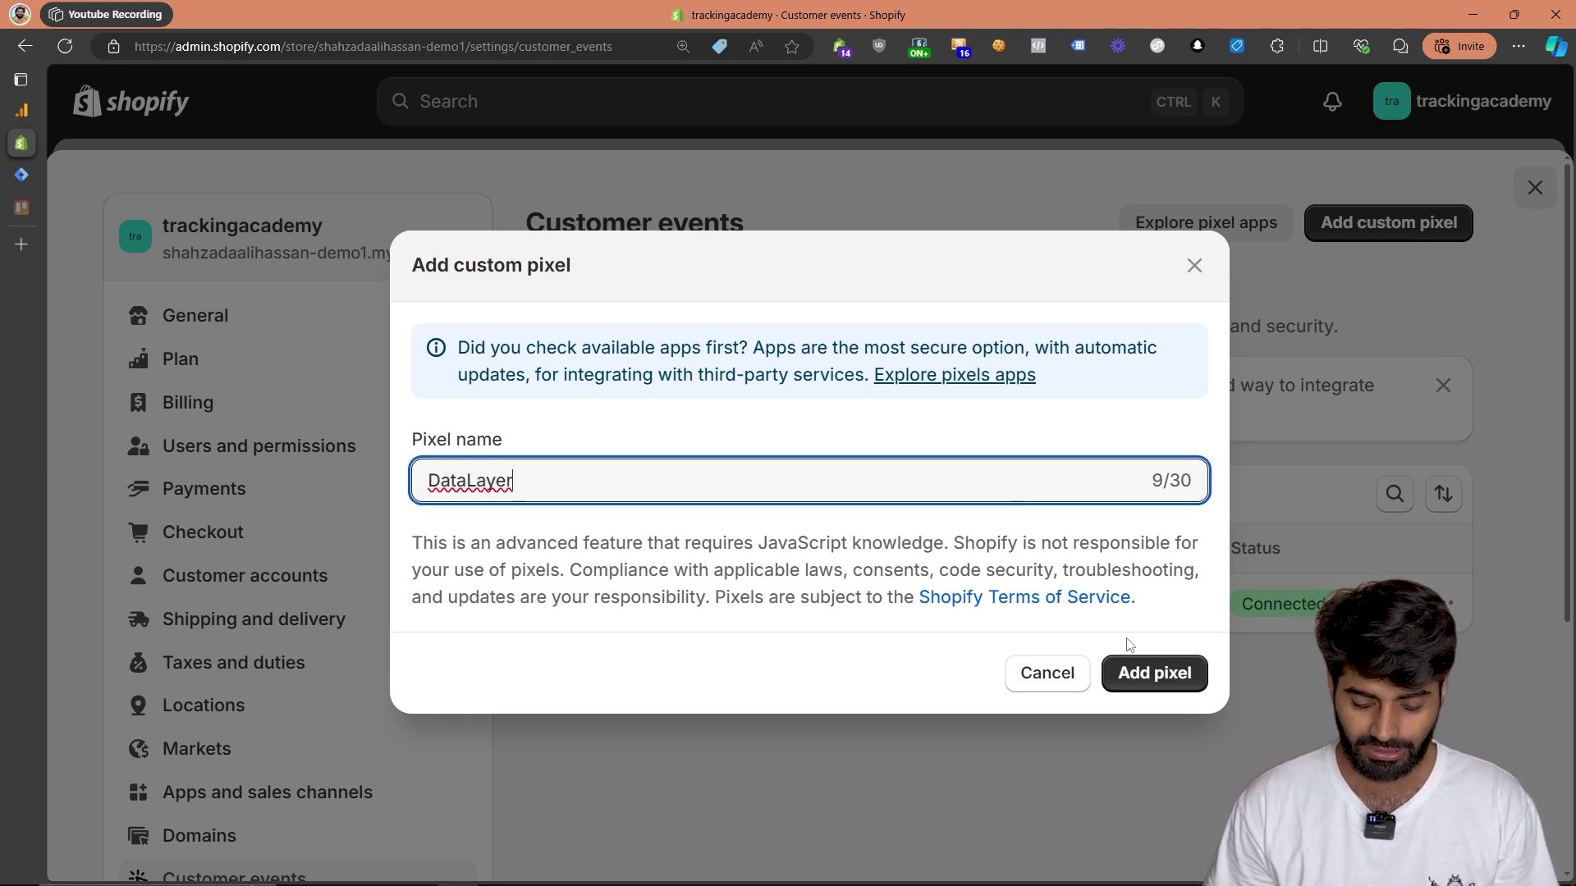
click(1134, 668)
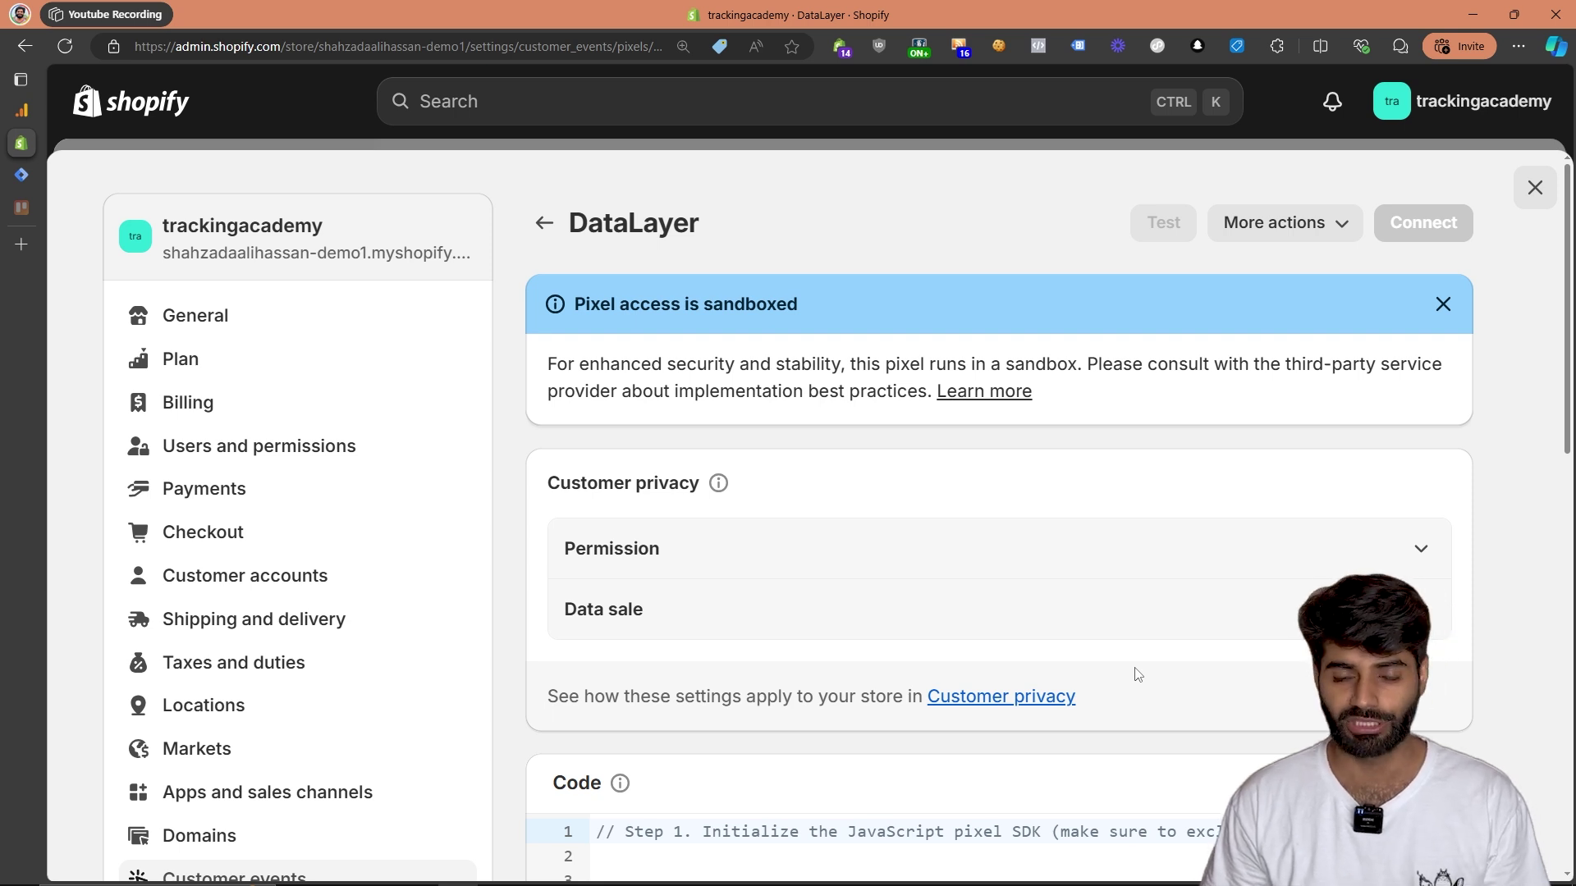
- Set the pixel's permission to Not required and its data sale option to does not qualify
click(757, 568)
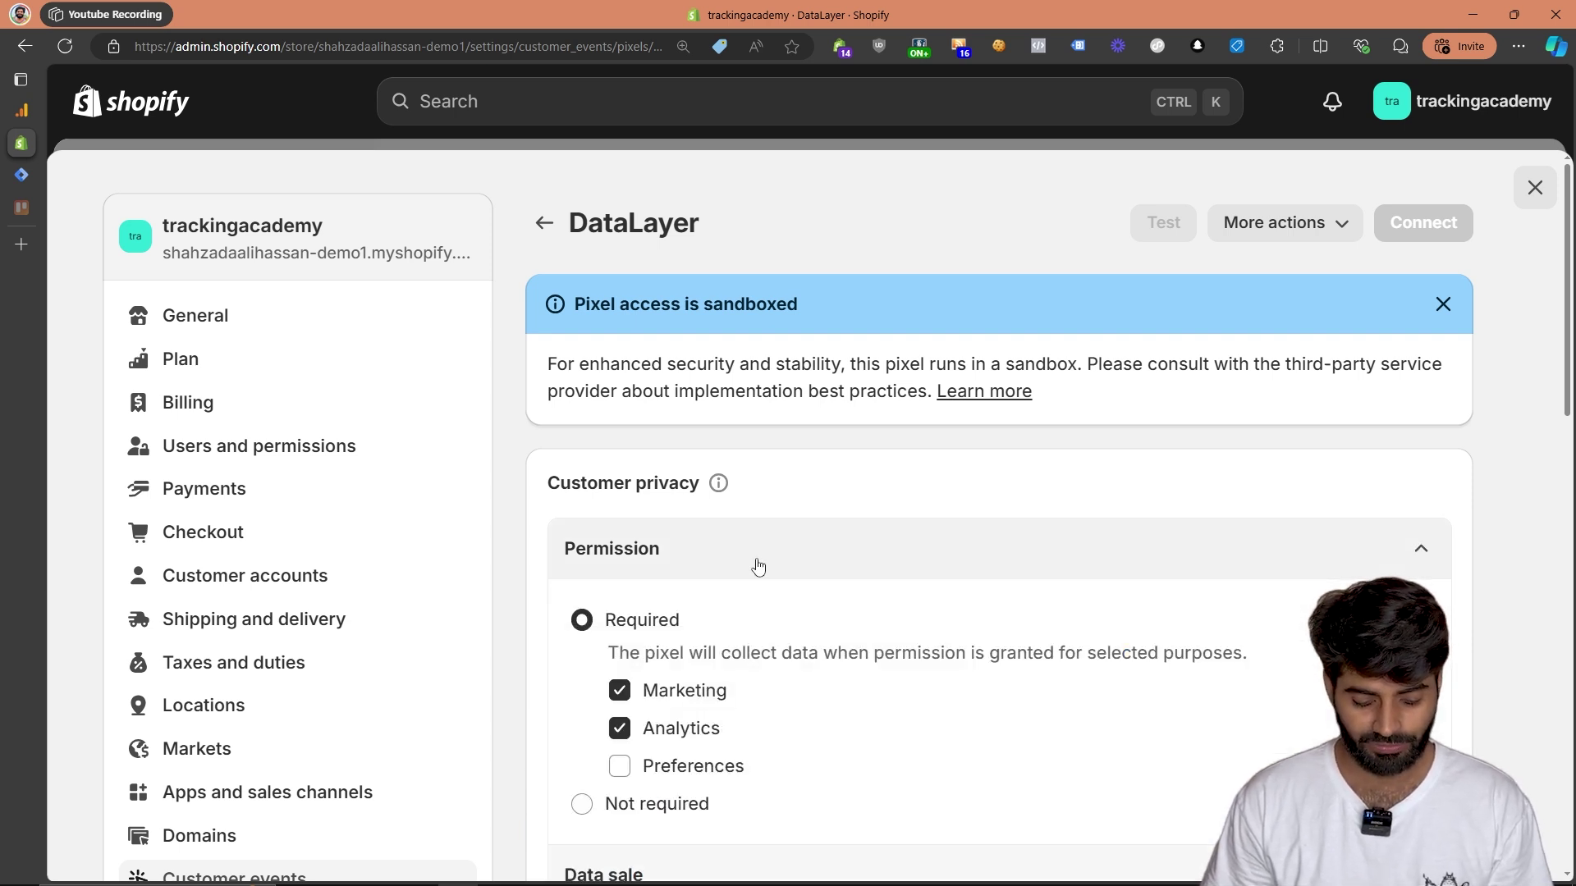
click(654, 805)
scroll(654, 650, down, 2)
click(628, 596)
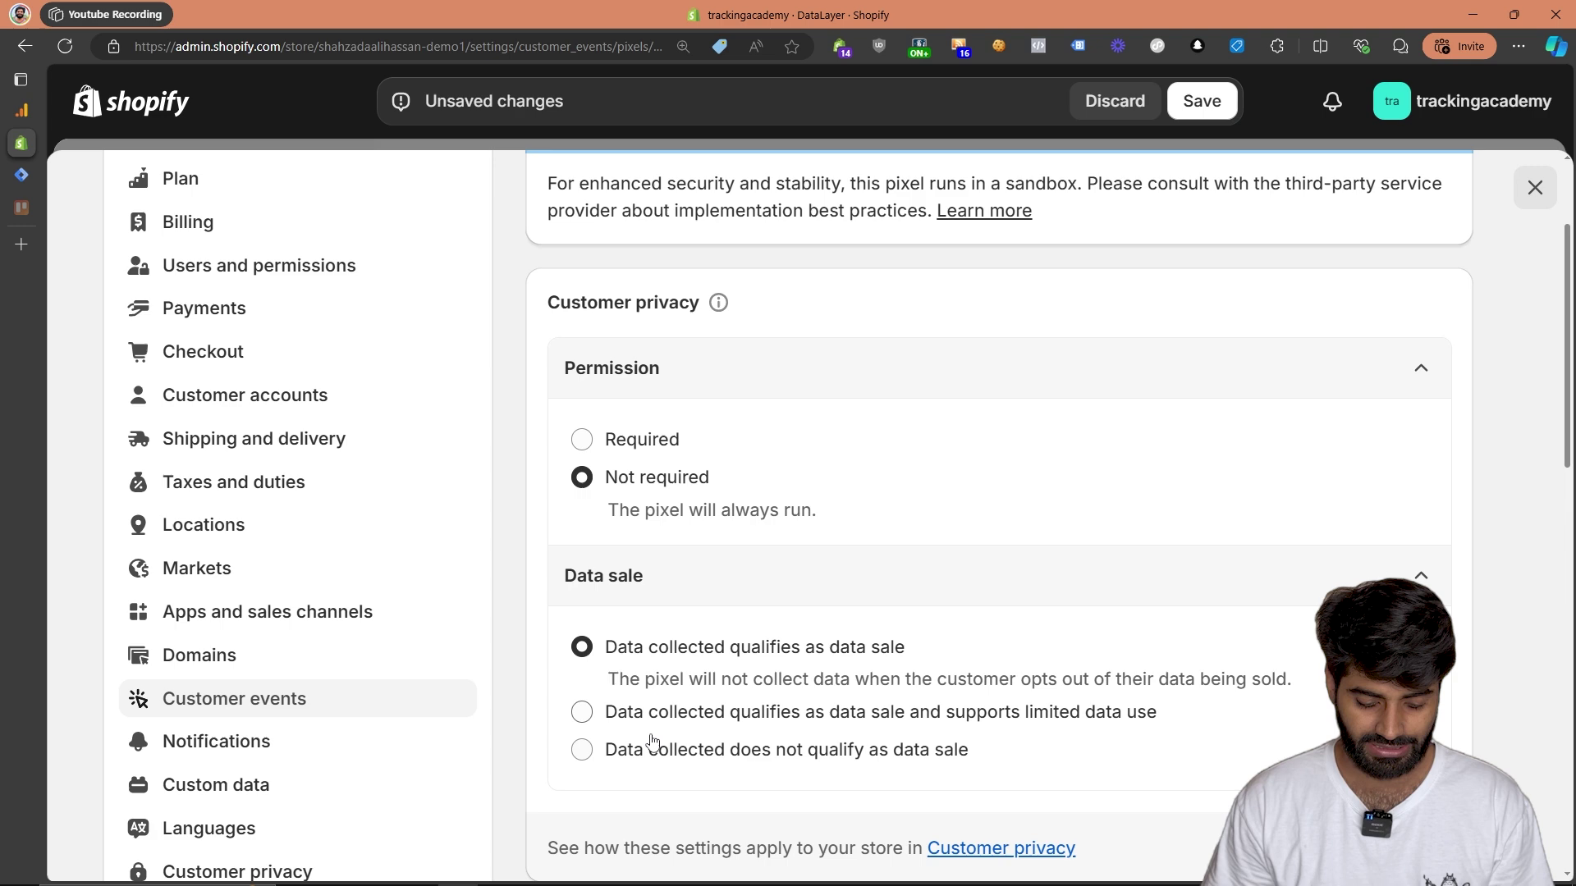
click(652, 749)
scroll(648, 745, down, 5)
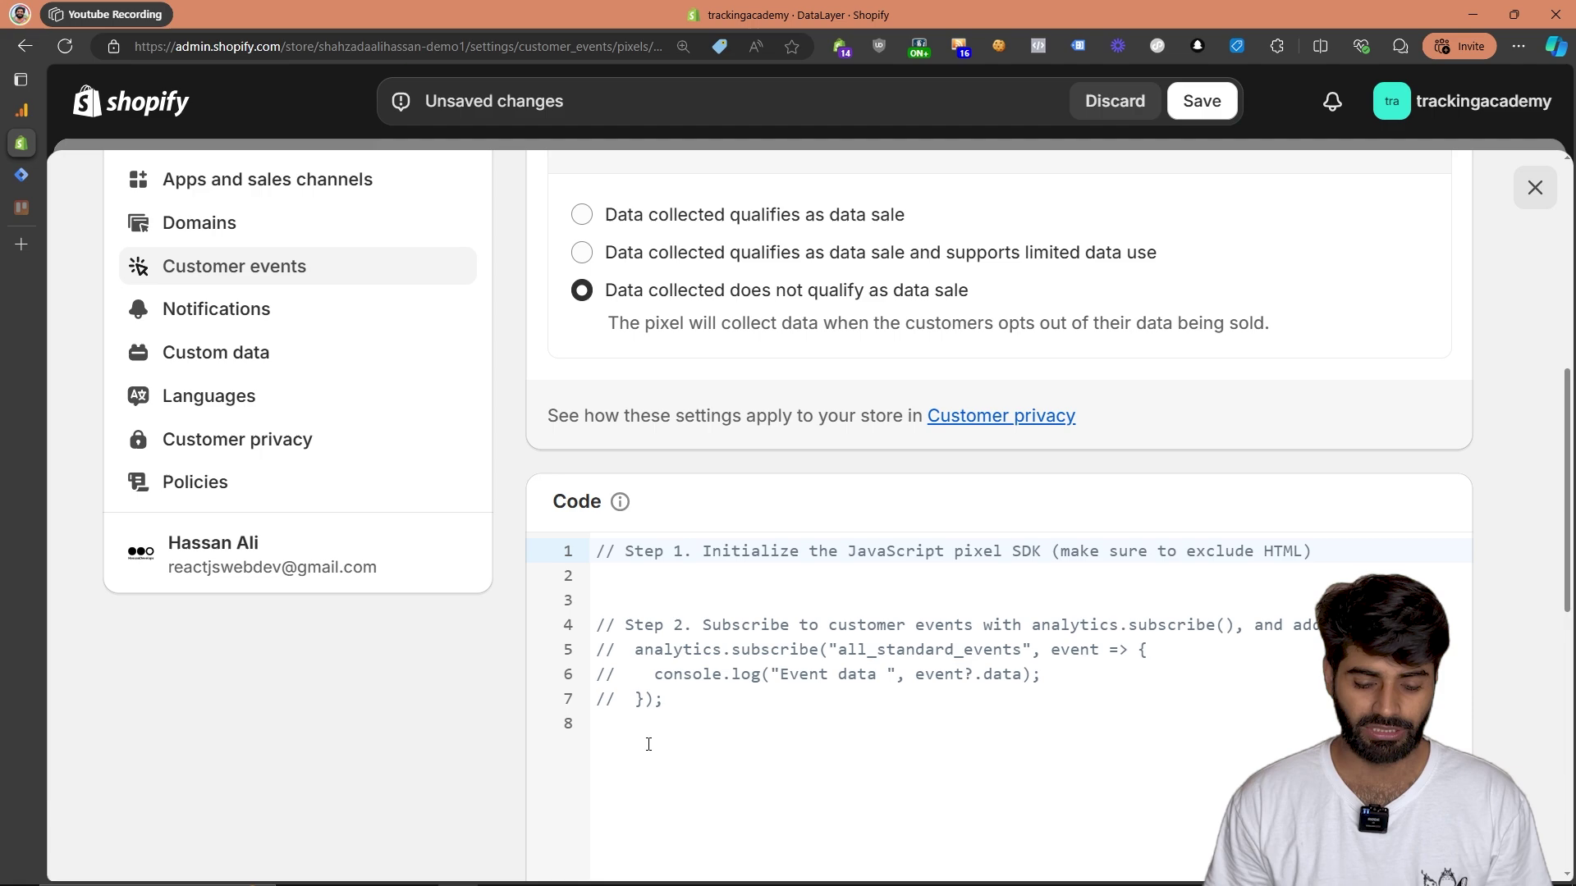
- Replace the default pixel code with the copied dataLayer script and select the GTM-XXXXX placeholder
click(970, 605)
key(ctrl+a)
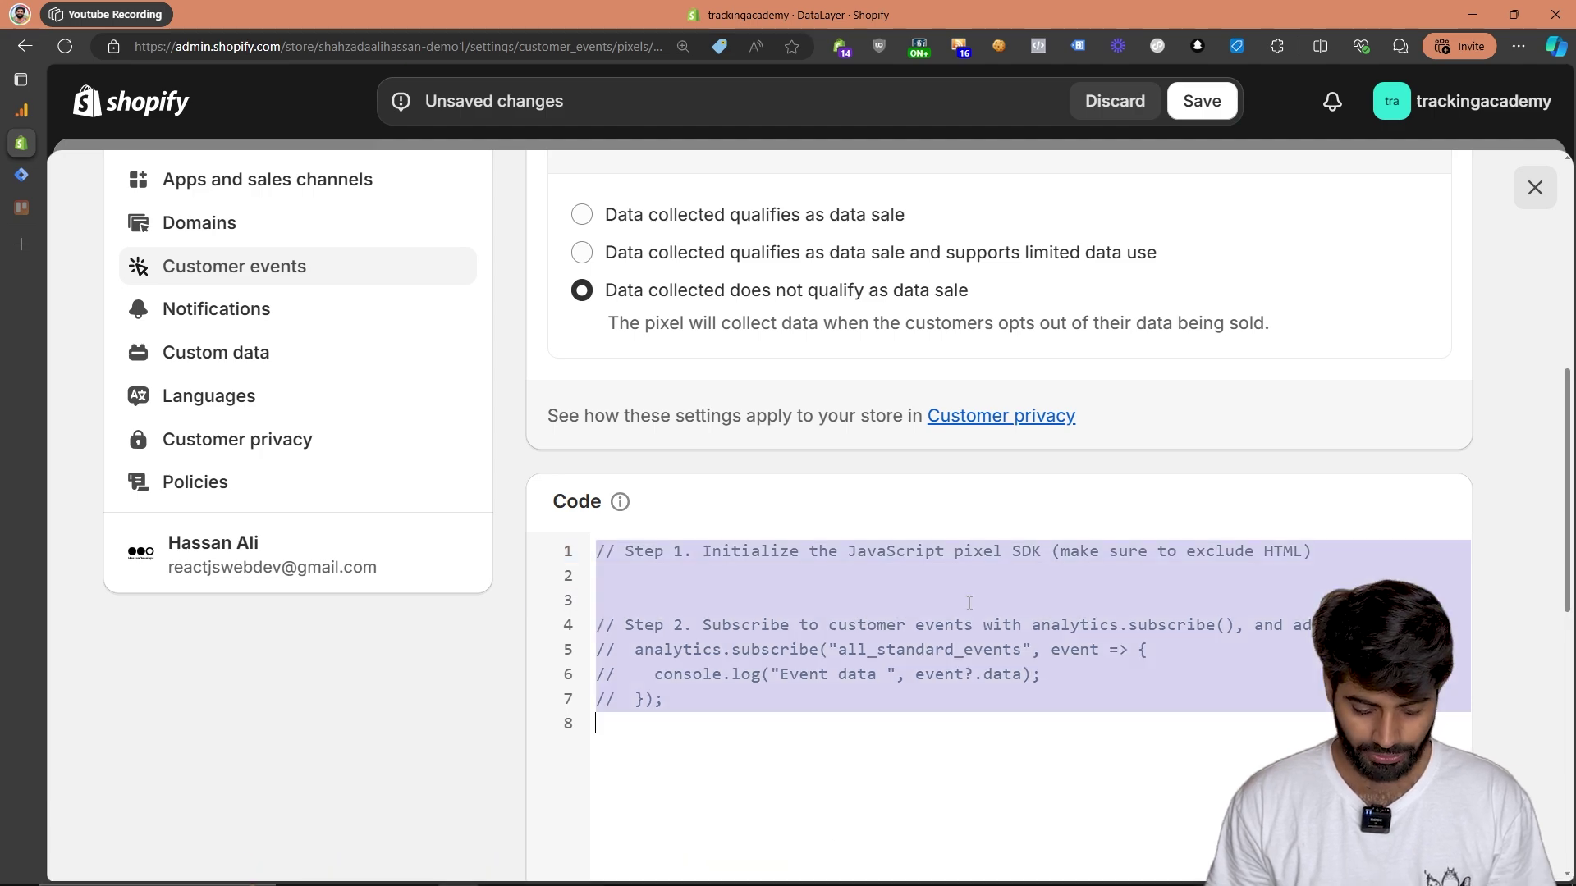
key(ctrl+v)
scroll(969, 604, up, 20)
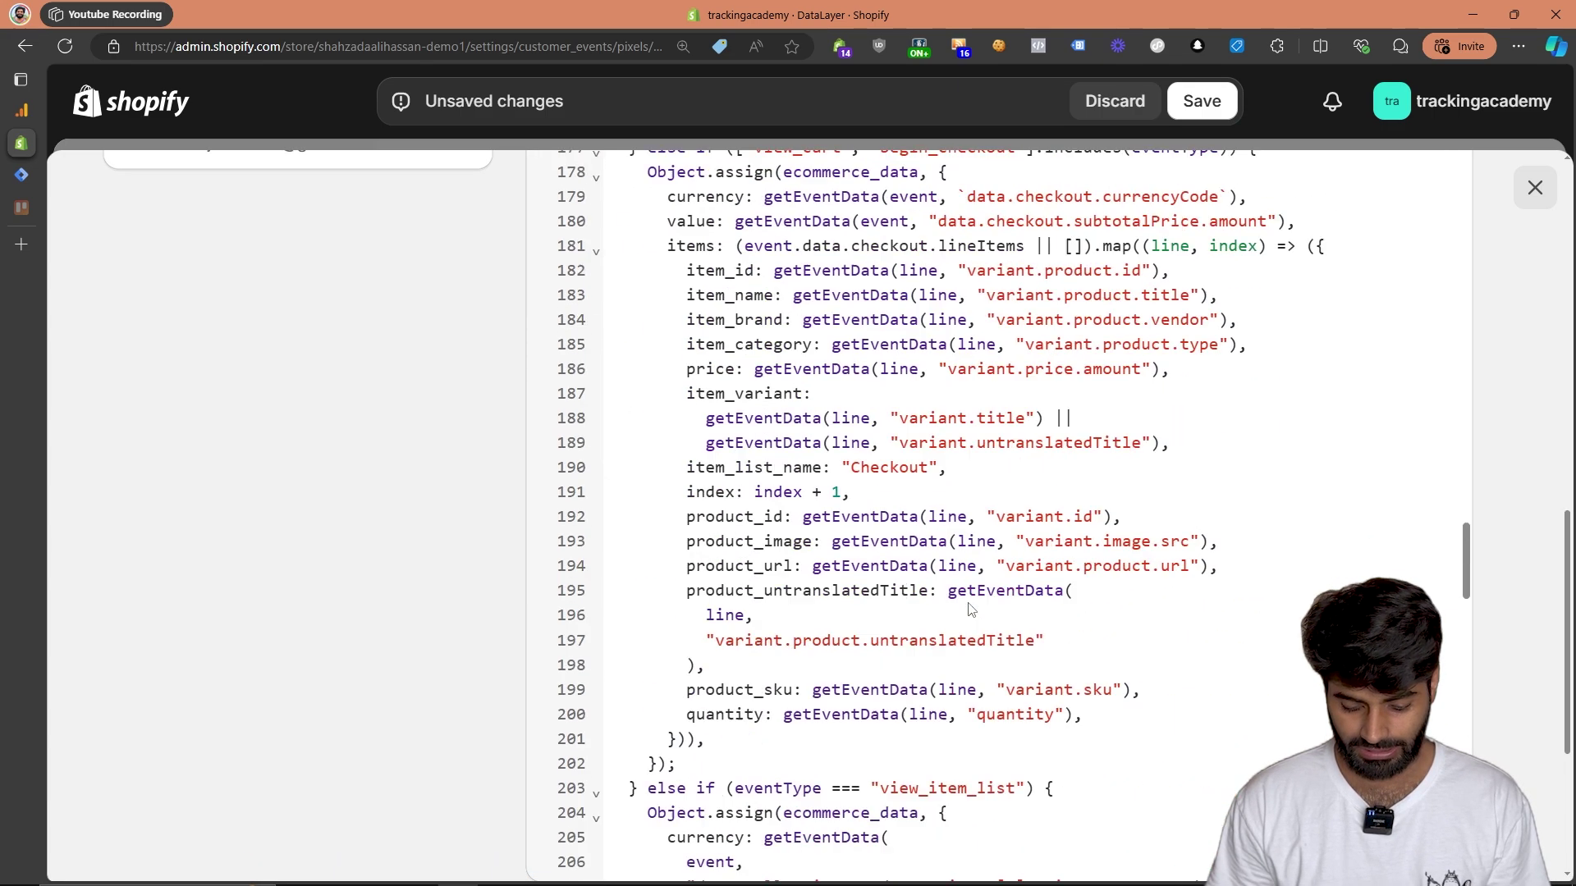
scroll(969, 605, up, 10)
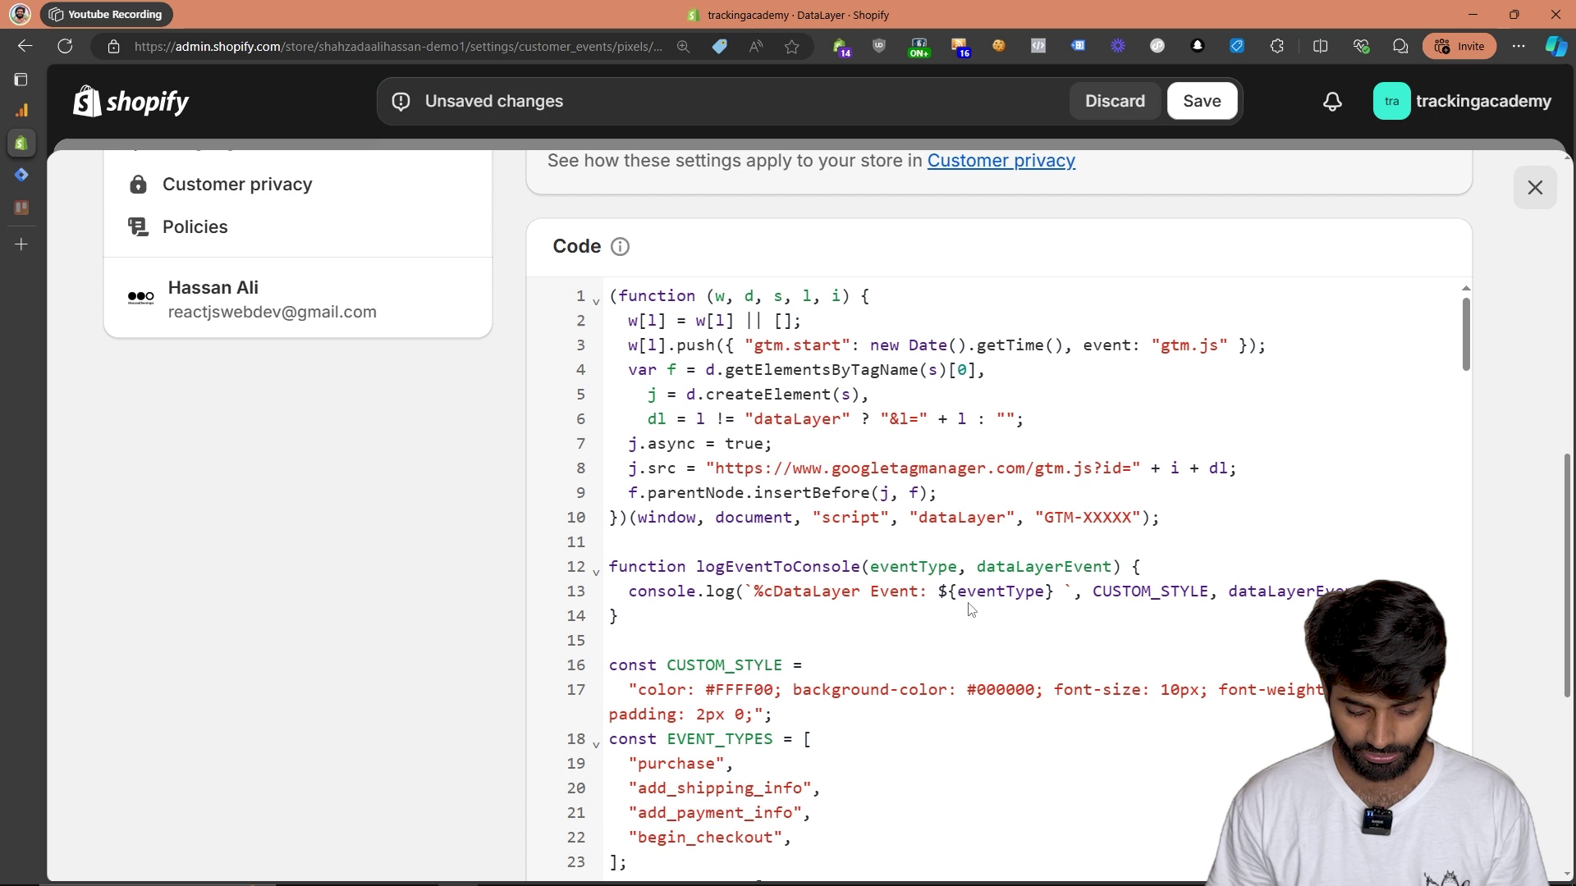
drag(1092, 532, 1046, 534)
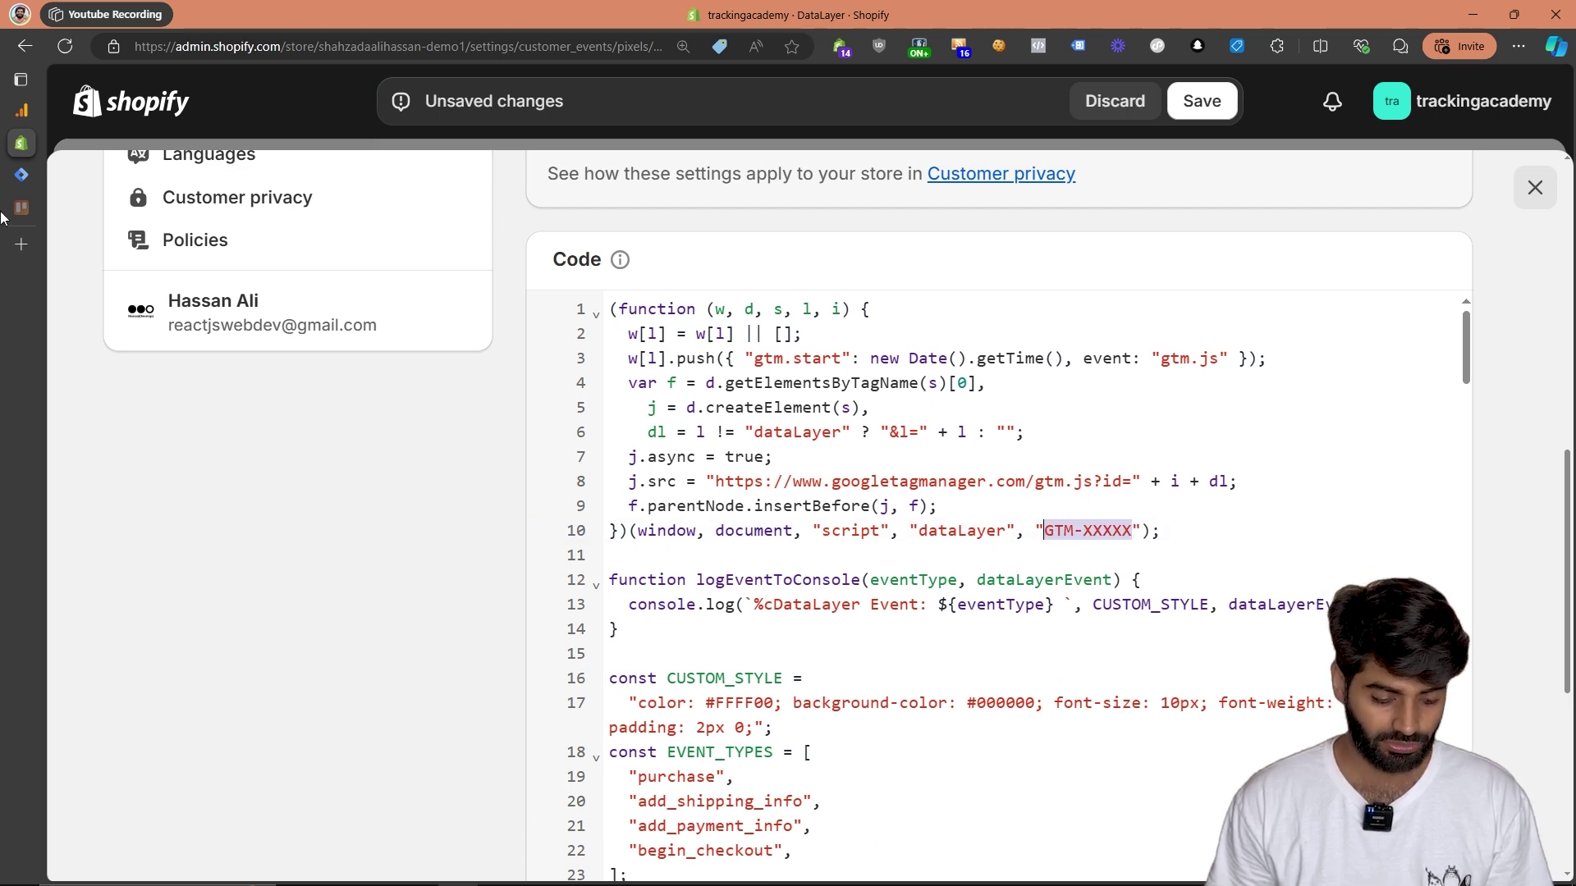
- Copy the container ID PQ5J2WZP from Tag Manager's install snippet
click(18, 186)
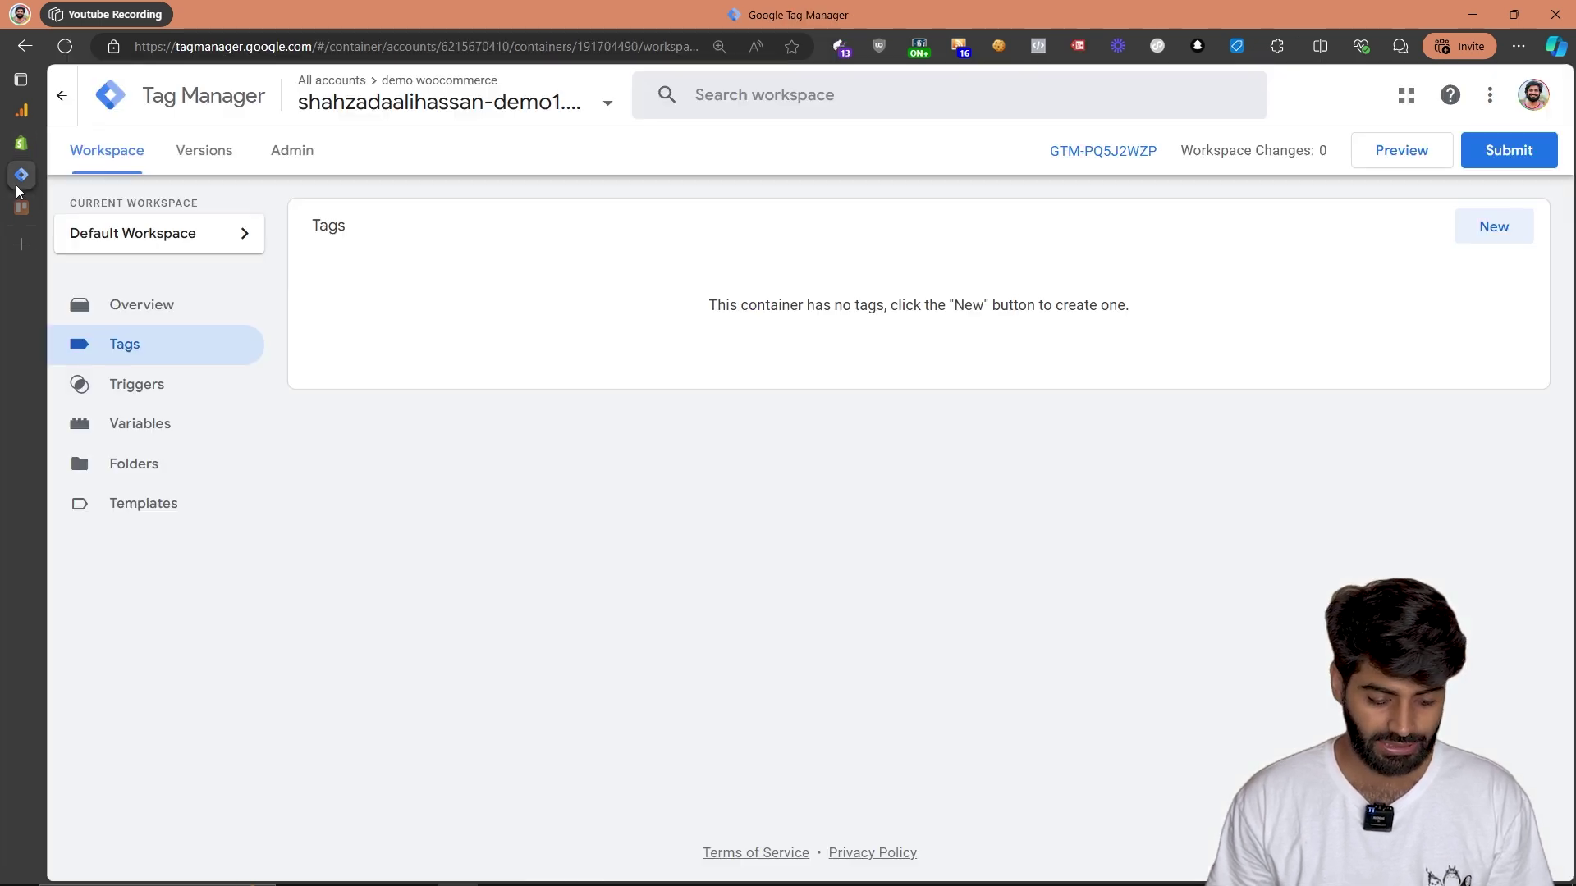
click(1058, 151)
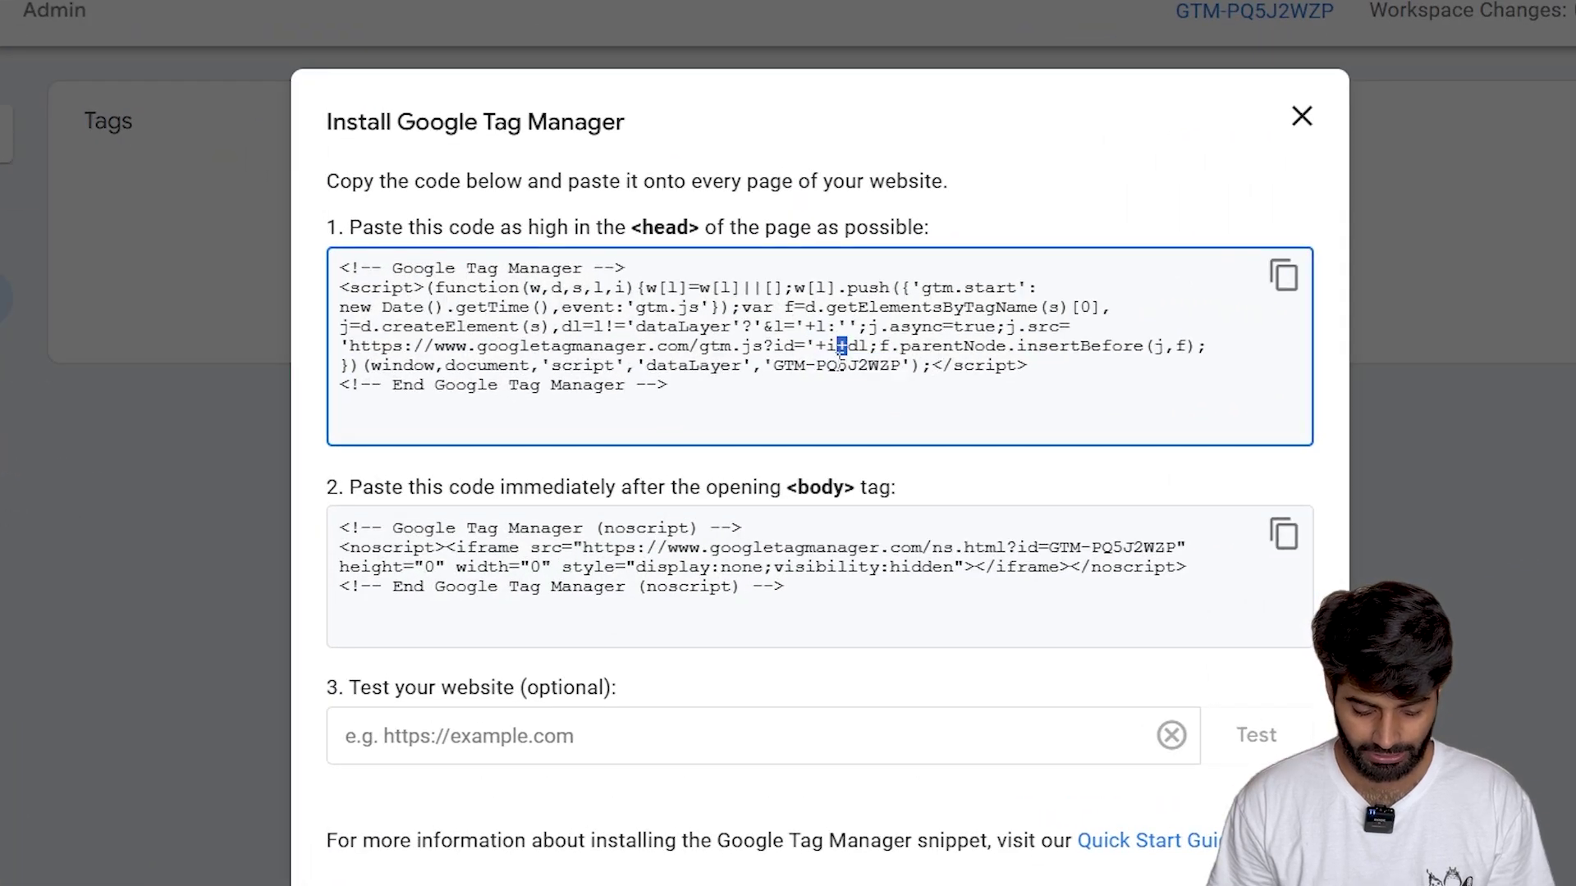
double_click(842, 363)
key(ctrl+c)
click(23, 148)
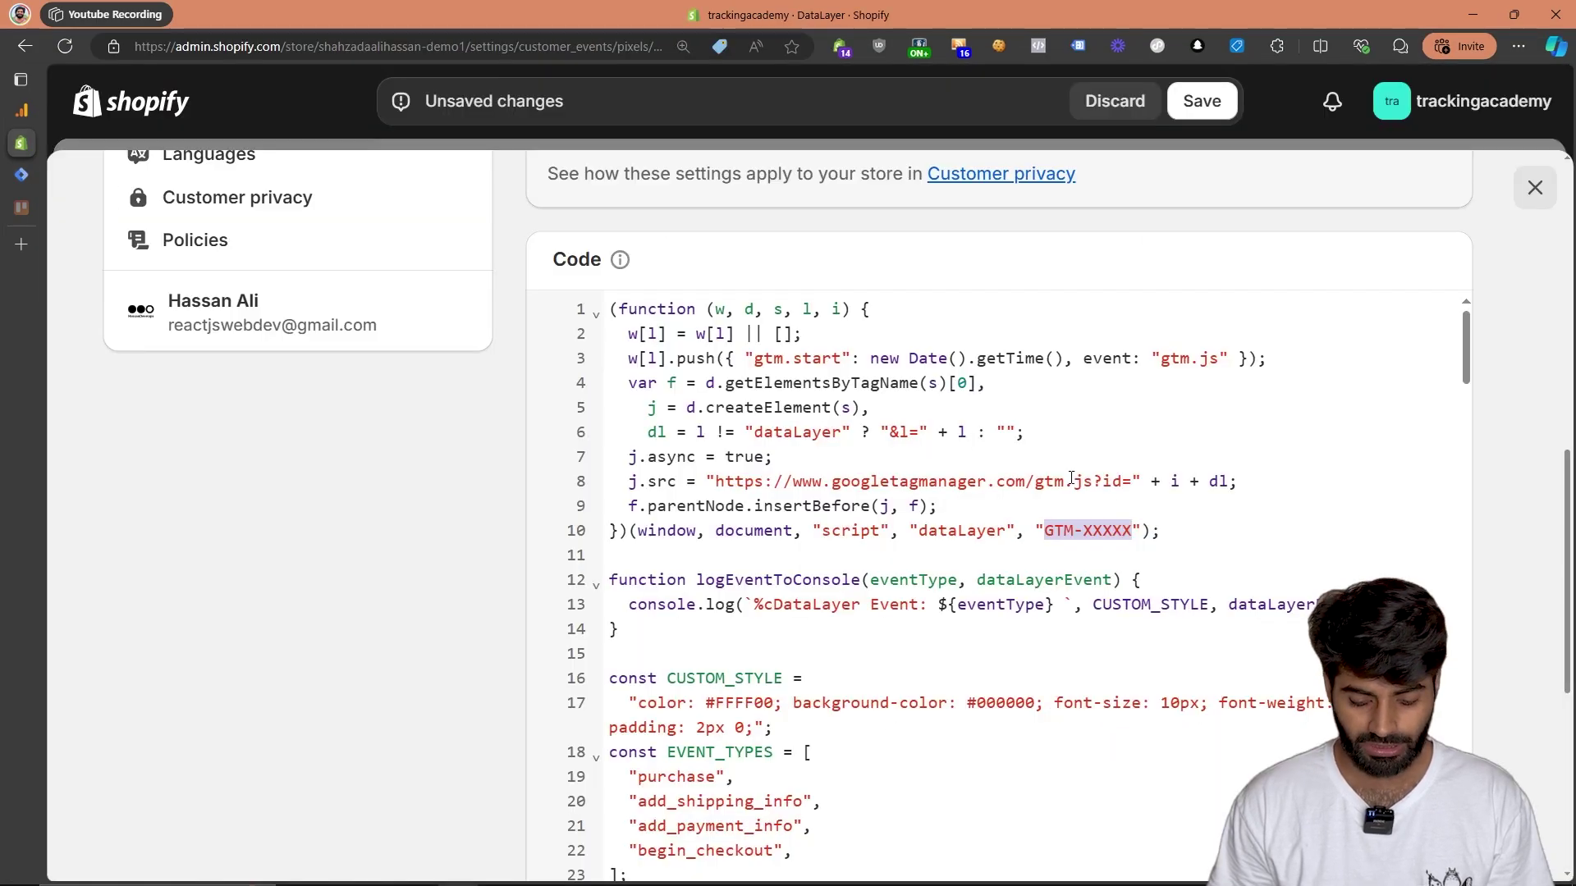
- Replace XXXXX with the container ID so the code reads GTM-PQ5J2WZP, and save the pixel
double_click(1122, 531)
key(ctrl+v)
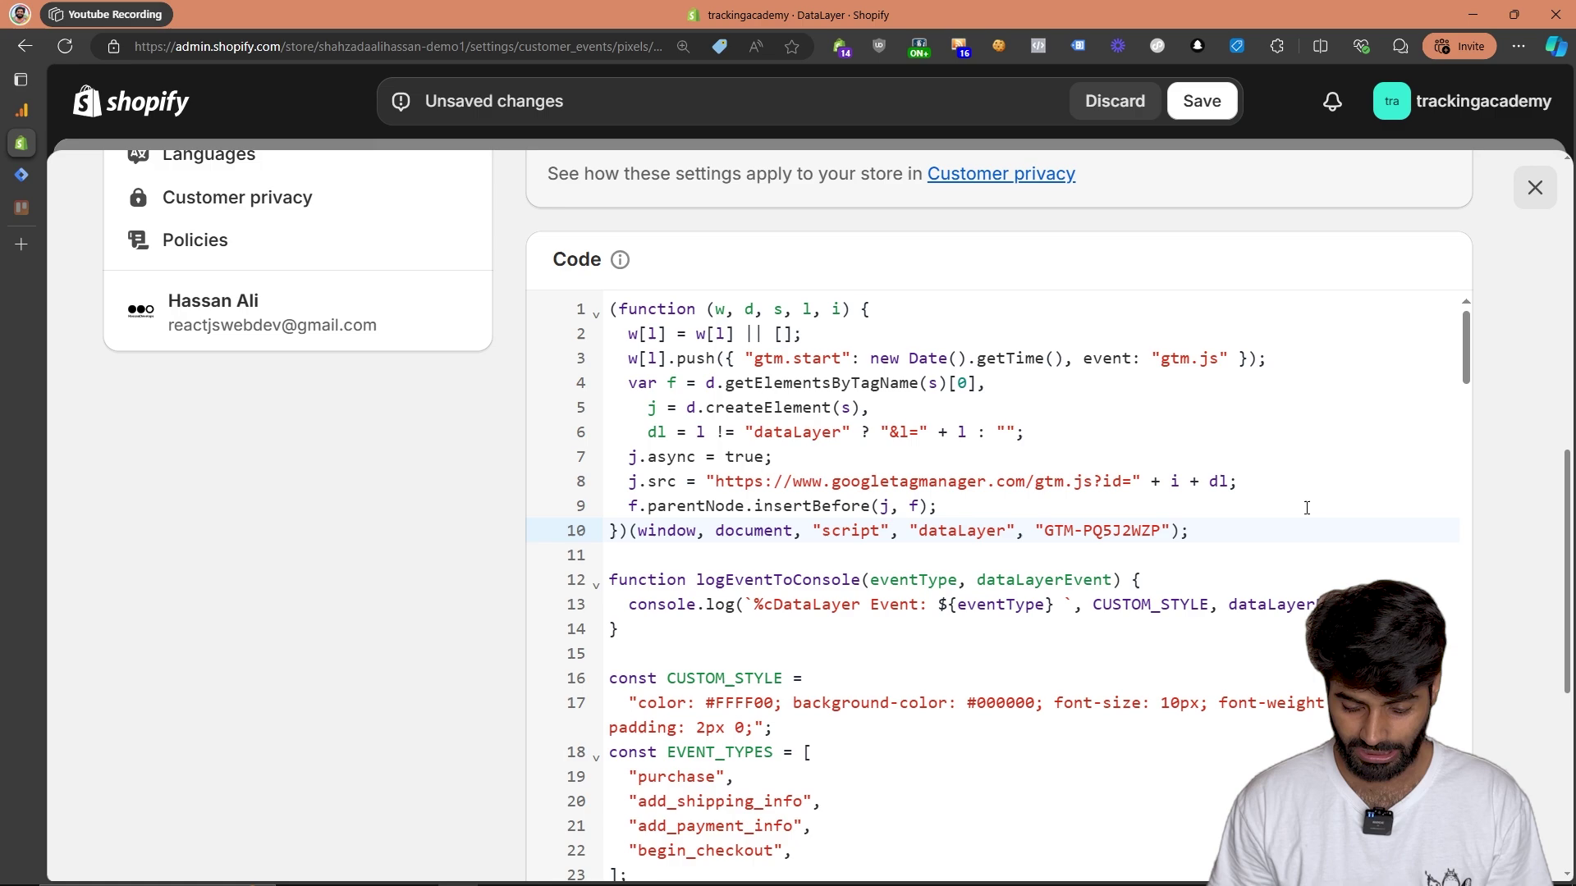
click(1197, 97)
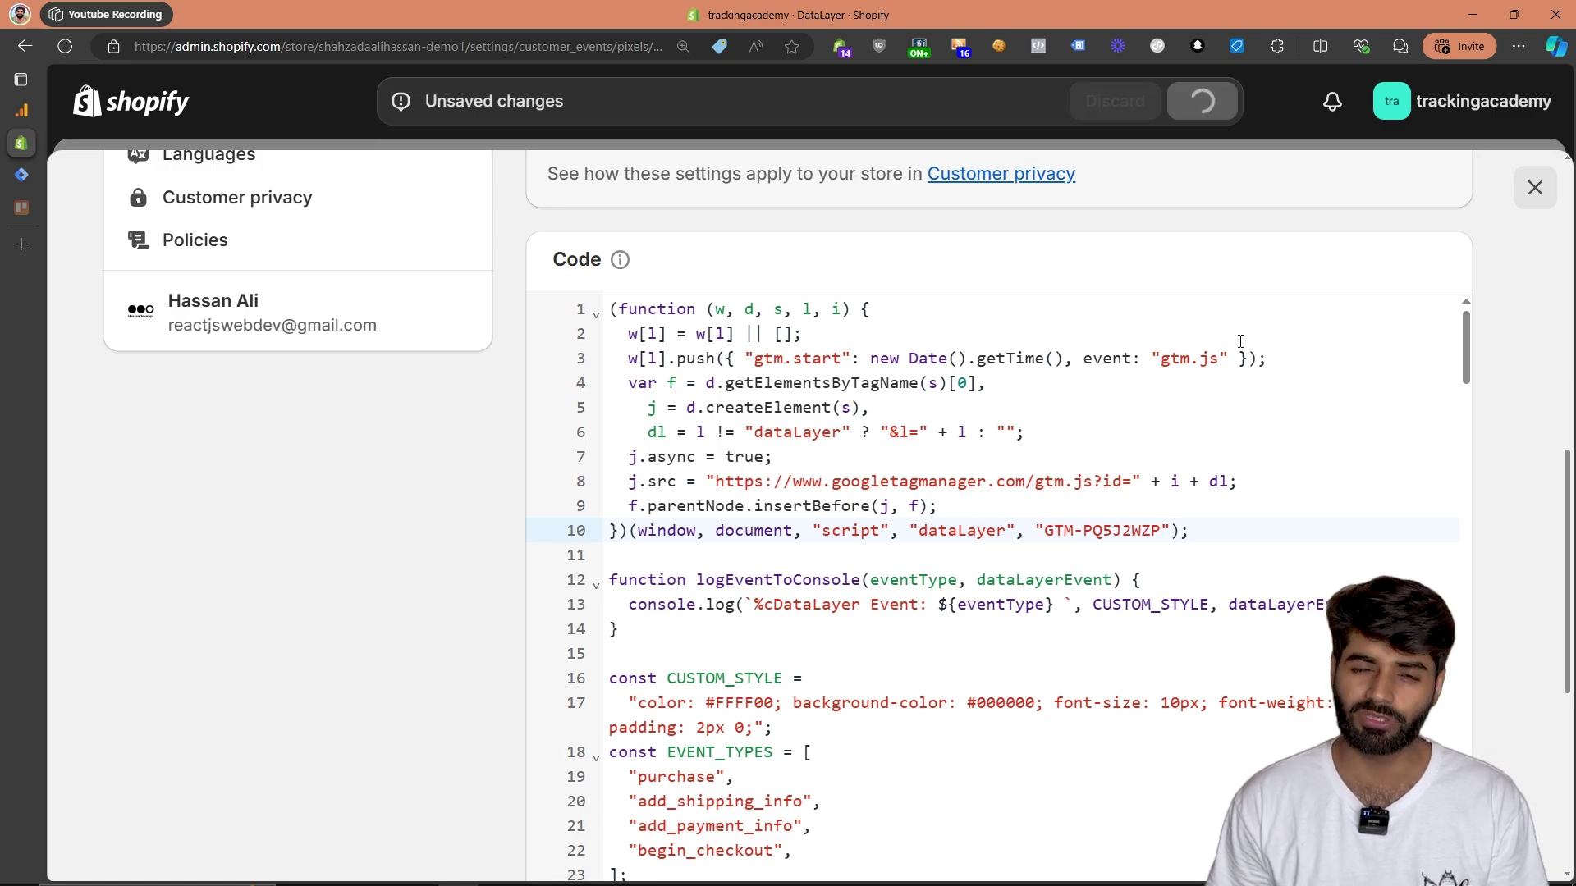
- Connect the DataLayer pixel to the store and close Settings
scroll(1239, 341, up, 10)
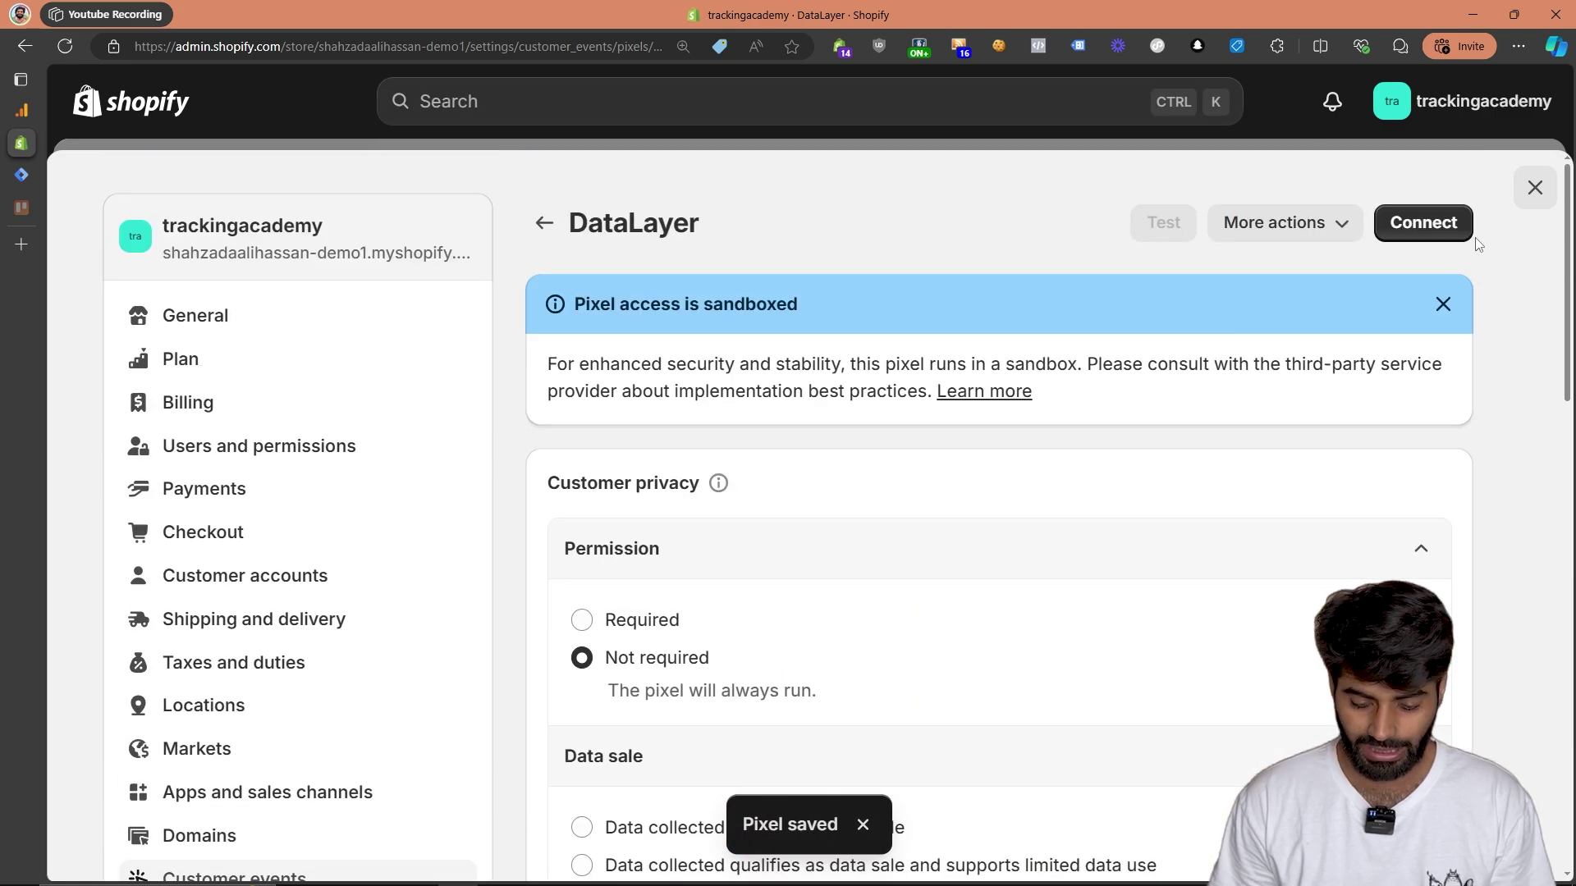
click(1425, 222)
click(1163, 557)
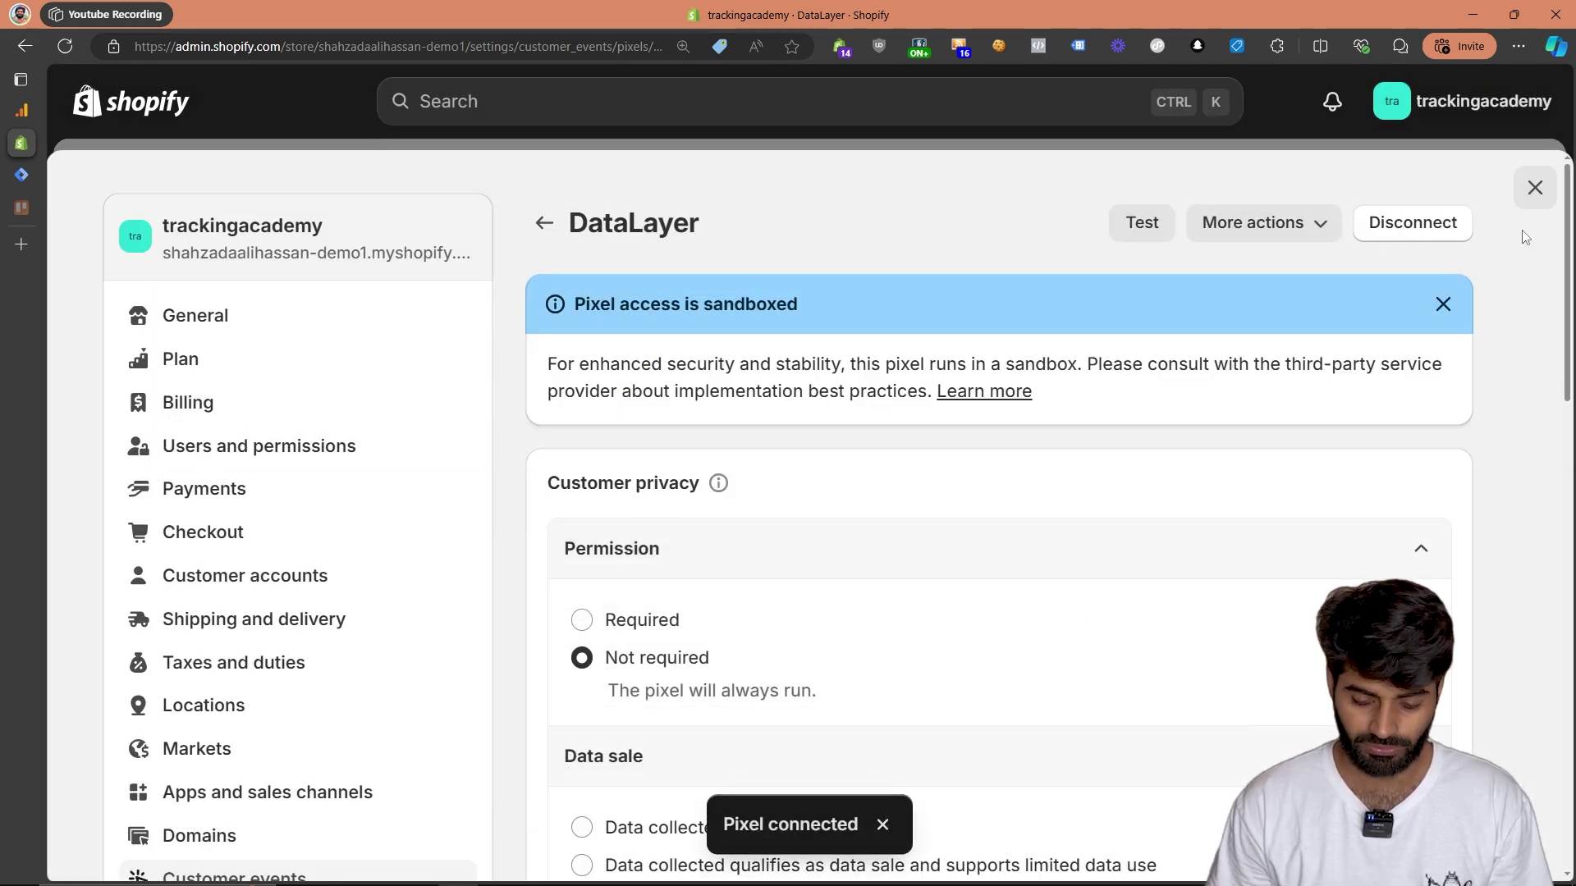
click(1535, 187)
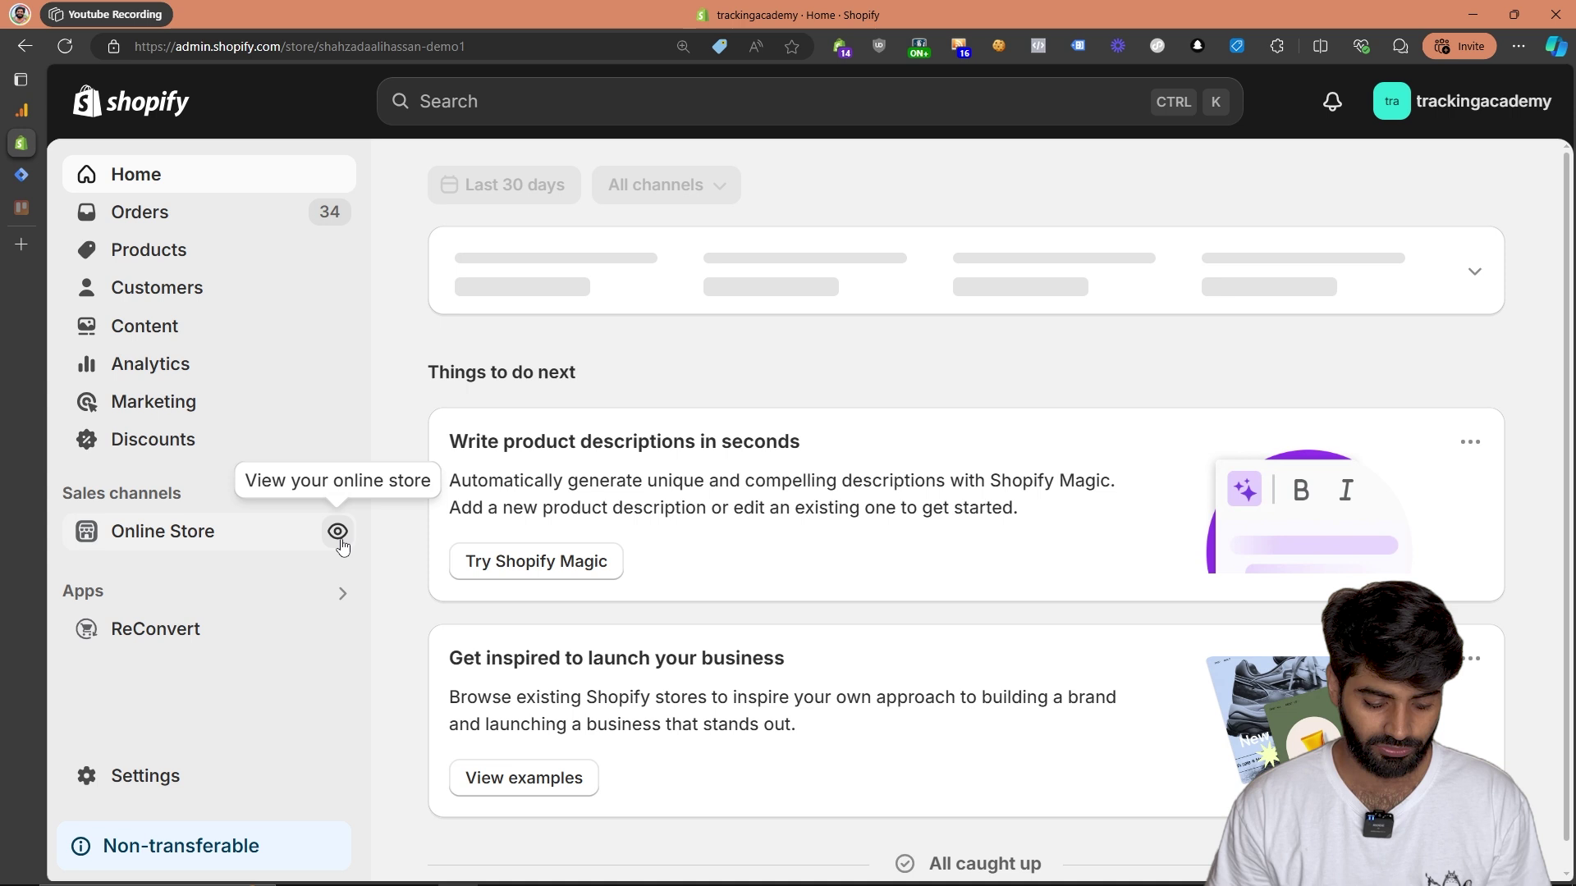
- In the online store, add Product 002 and Product 003 to the cart
click(340, 541)
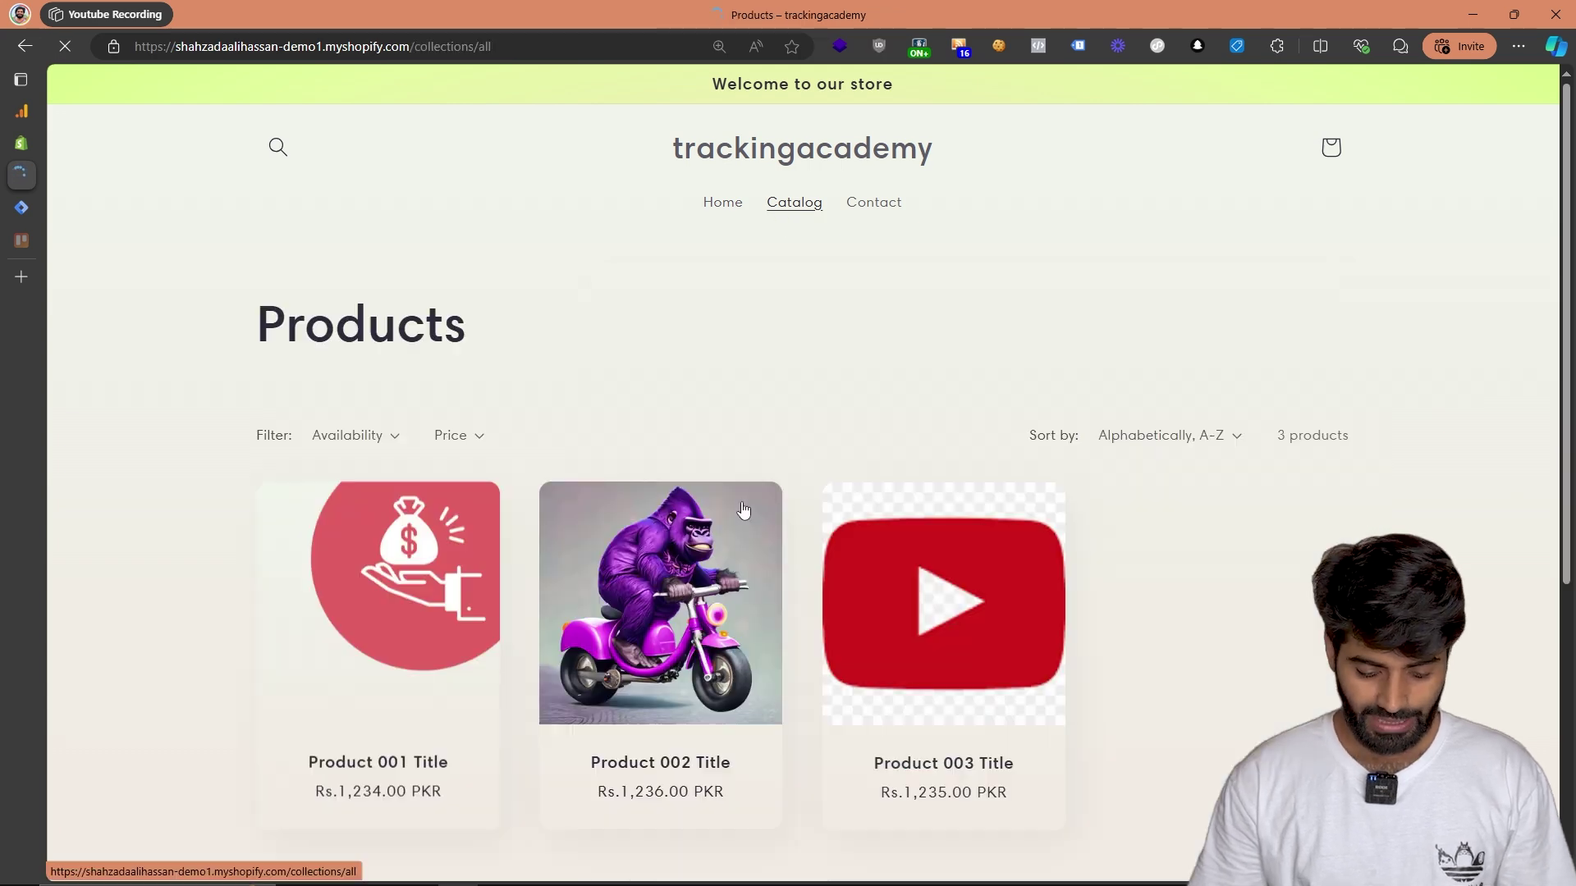
click(701, 574)
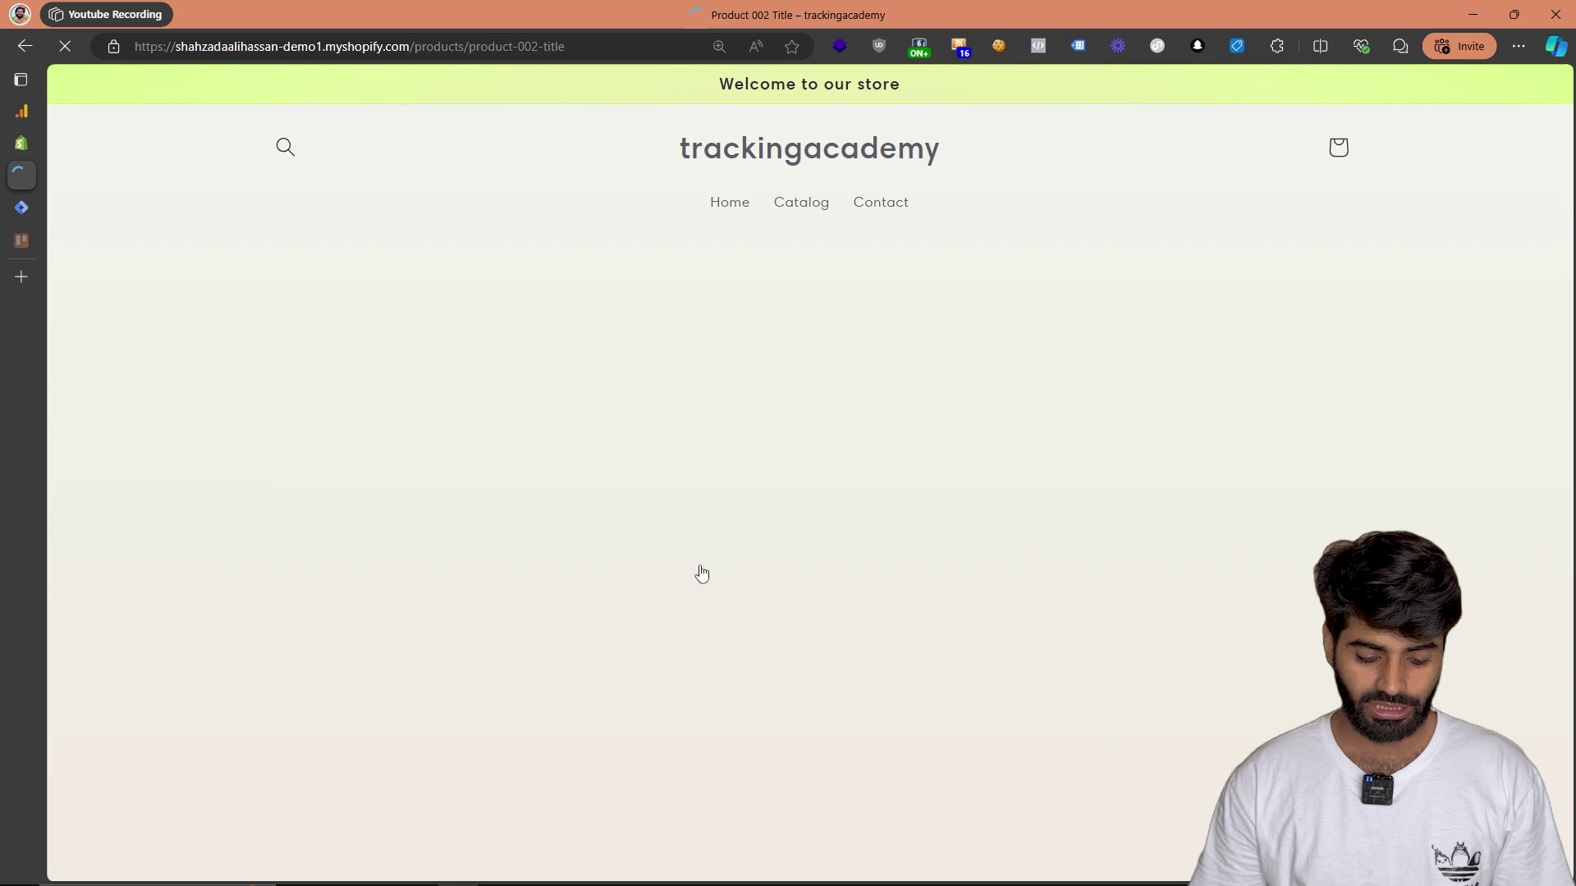
click(1128, 535)
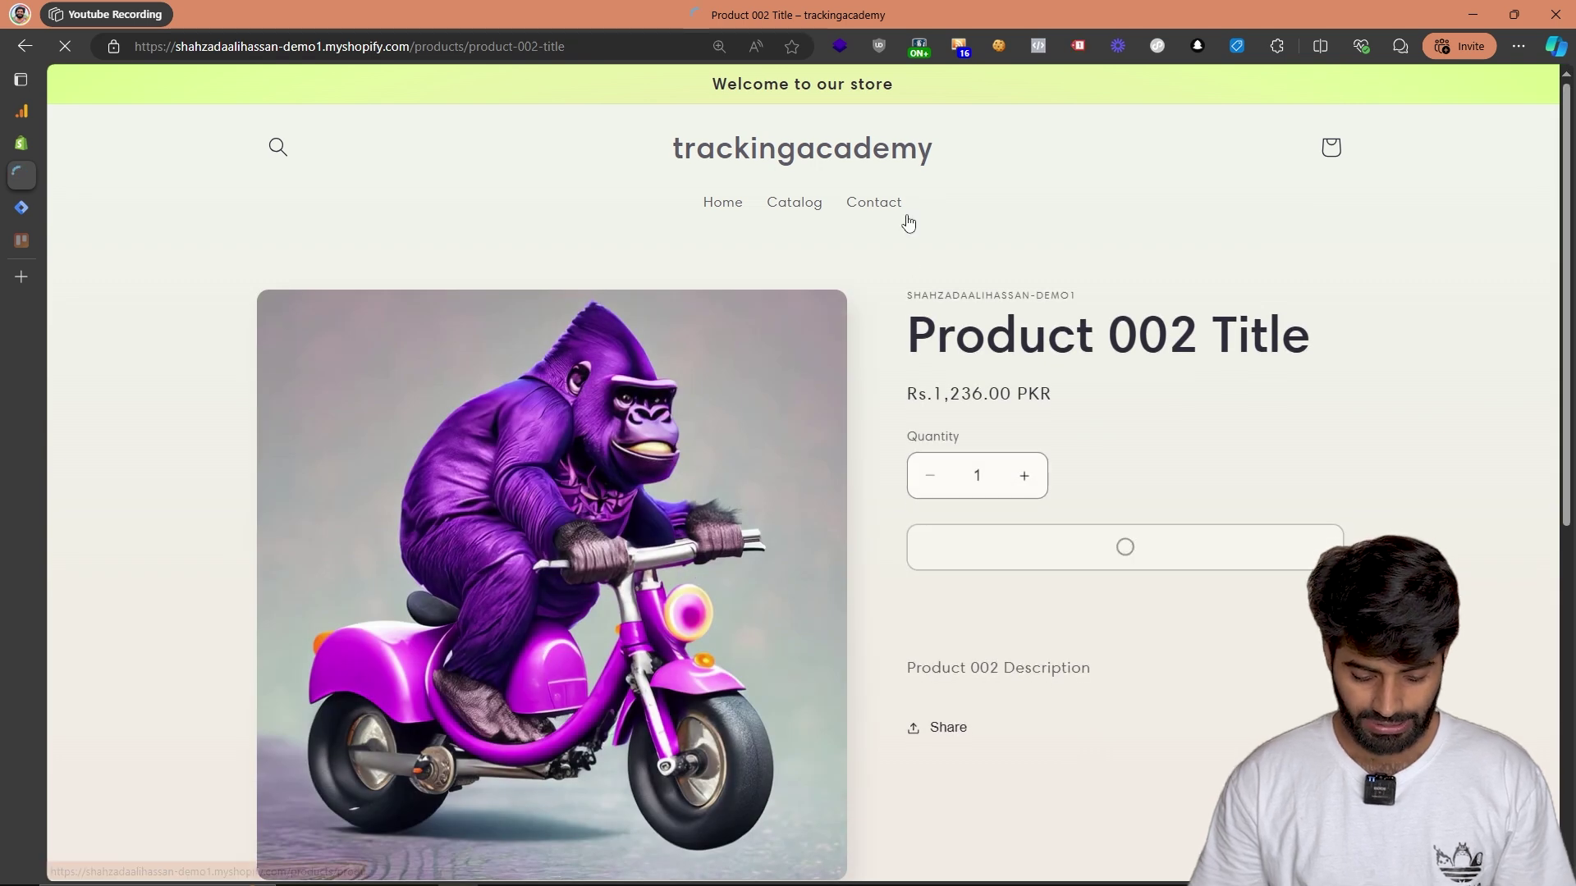
click(796, 205)
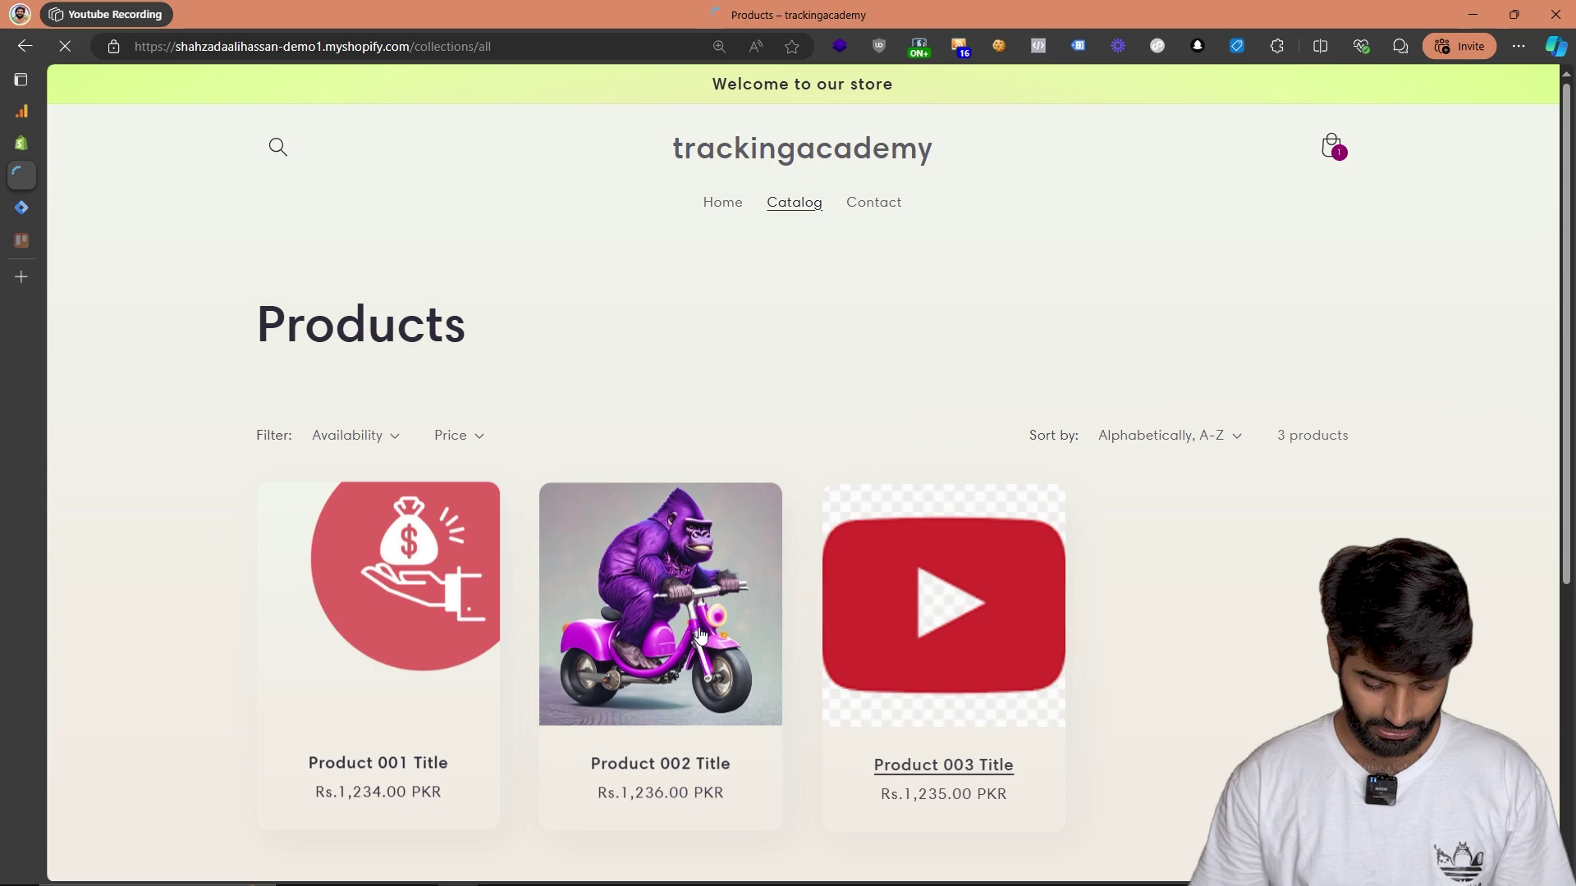
click(867, 628)
click(1124, 548)
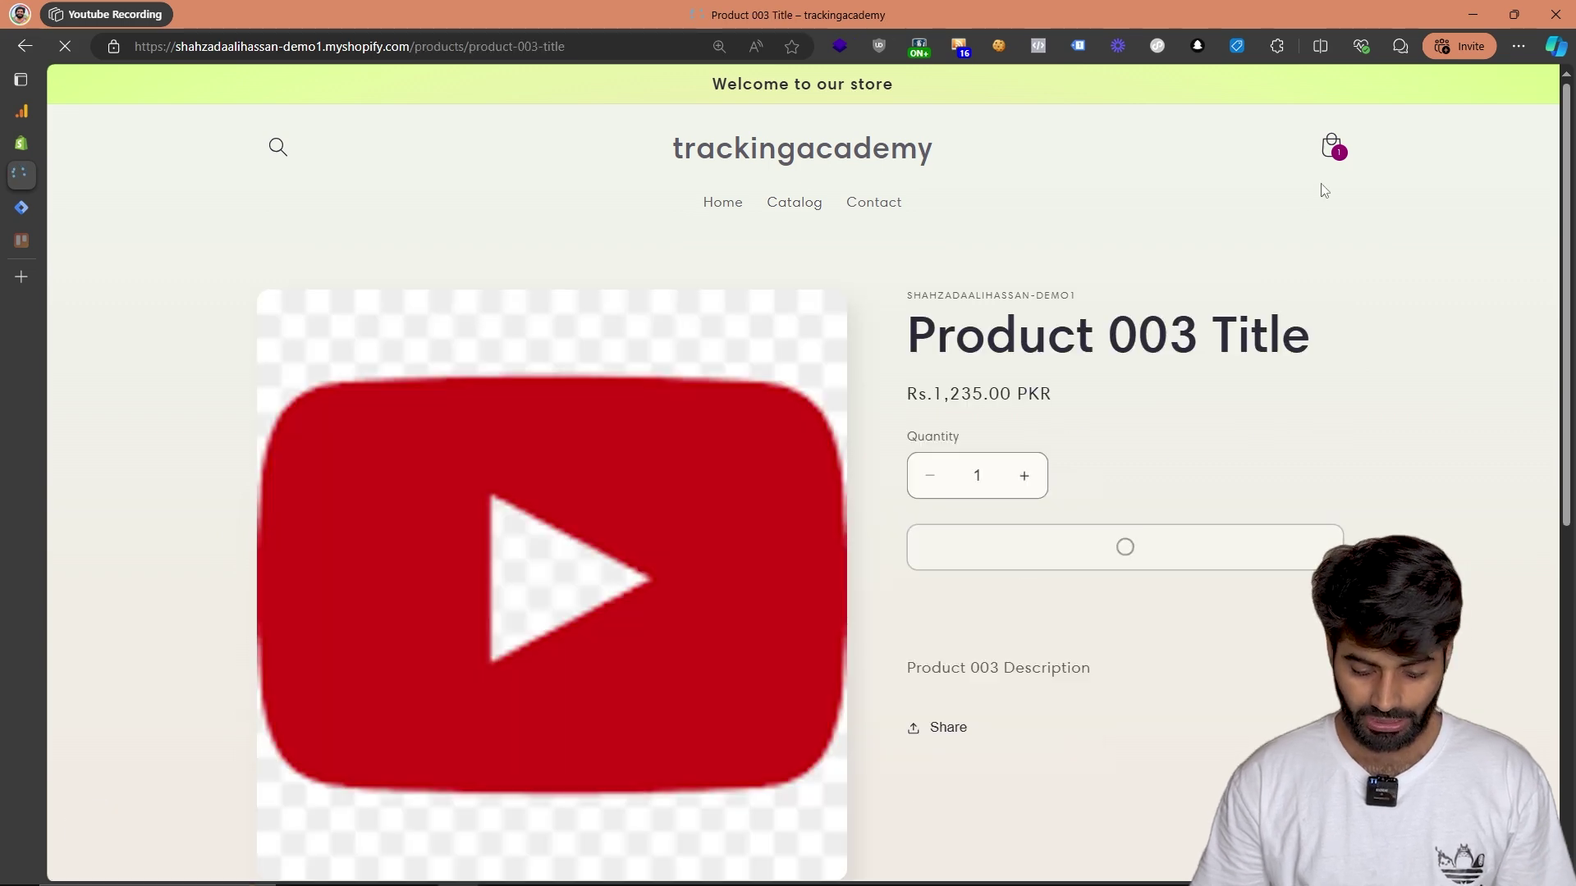
click(1333, 147)
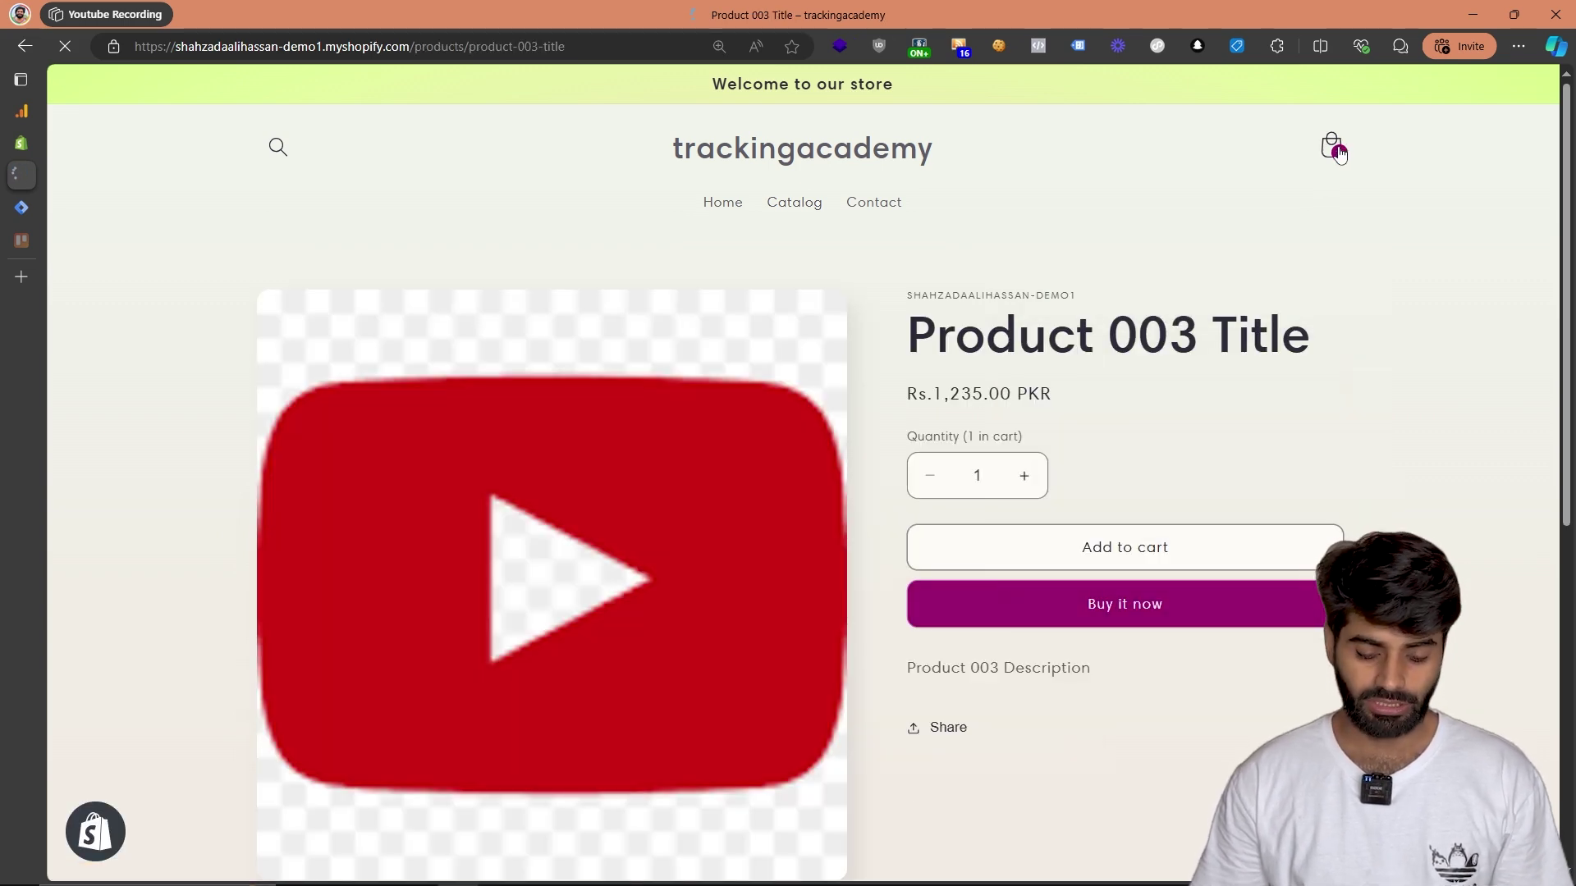
- Open Edge DevTools on the Console and remove Product 003 from the cart
right_click(1021, 284)
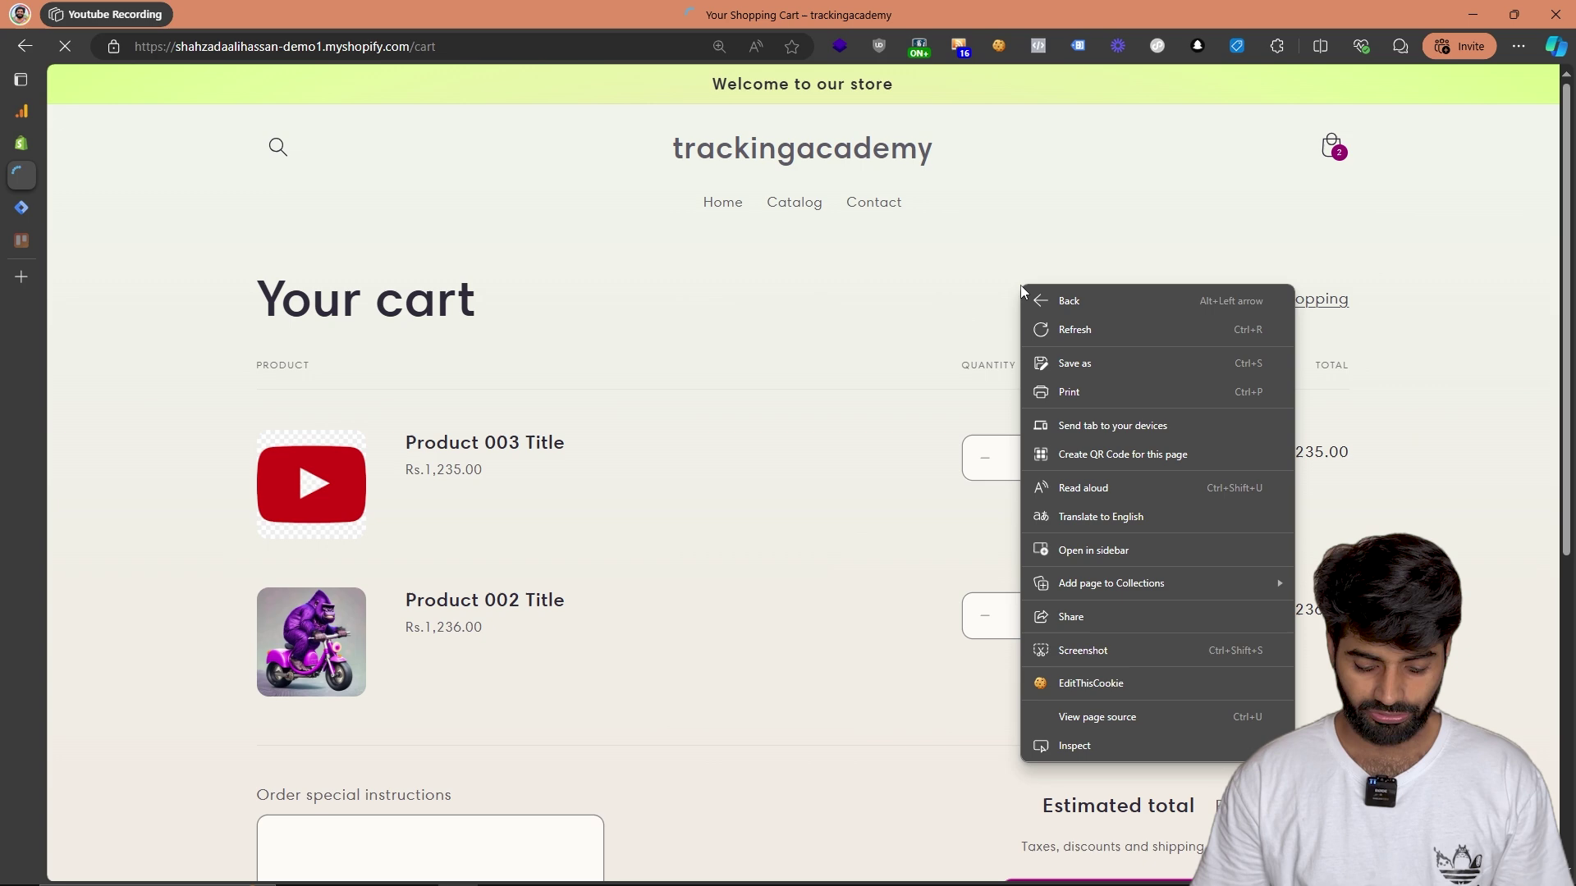
click(1051, 741)
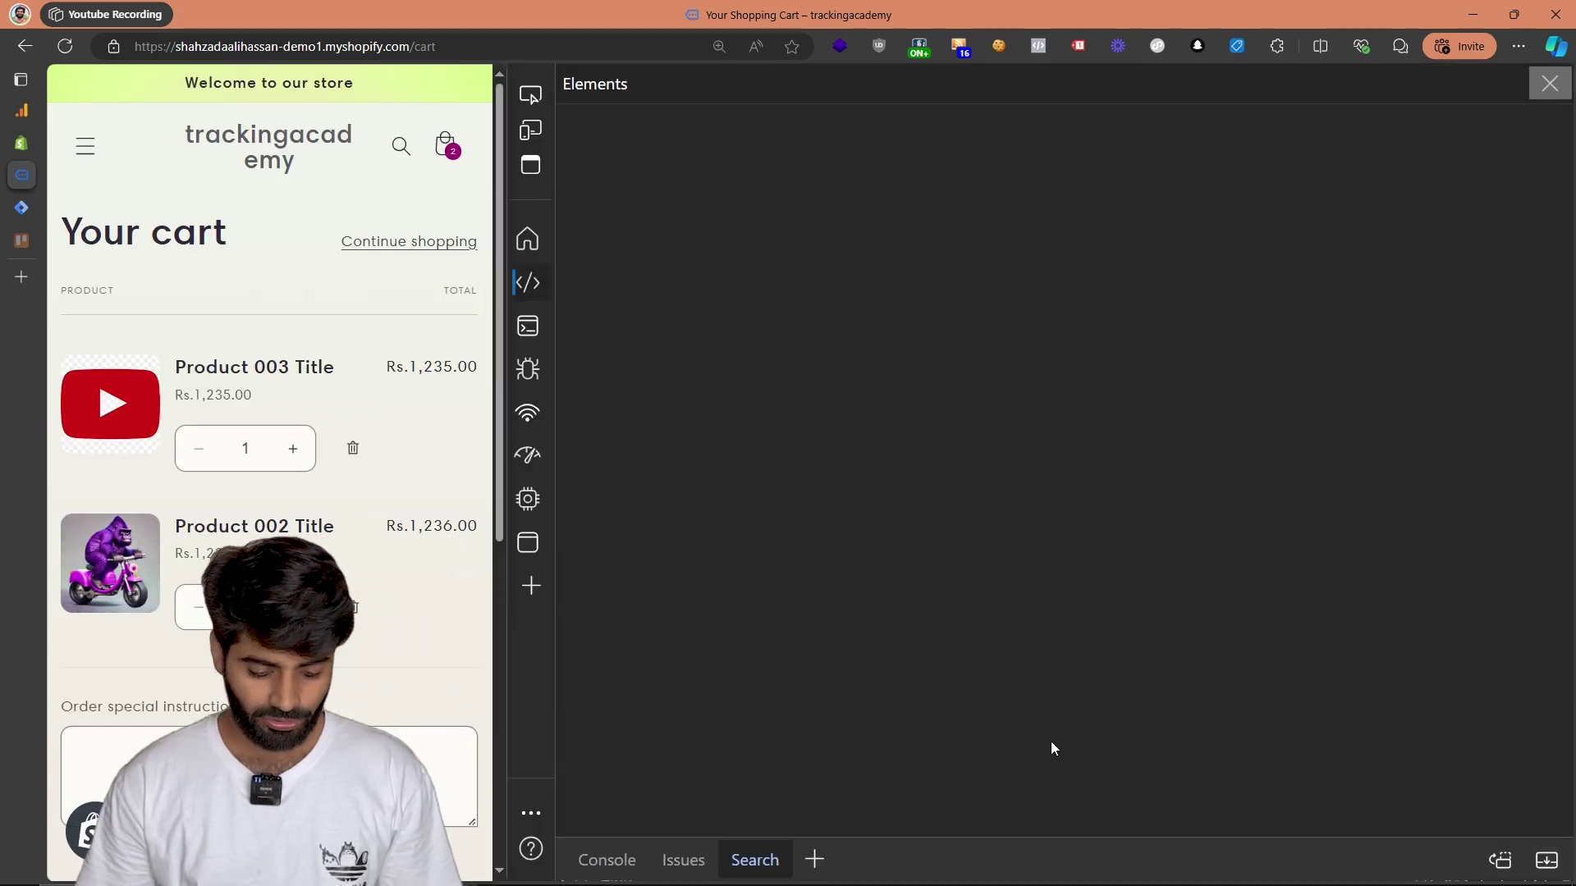
click(529, 327)
click(529, 326)
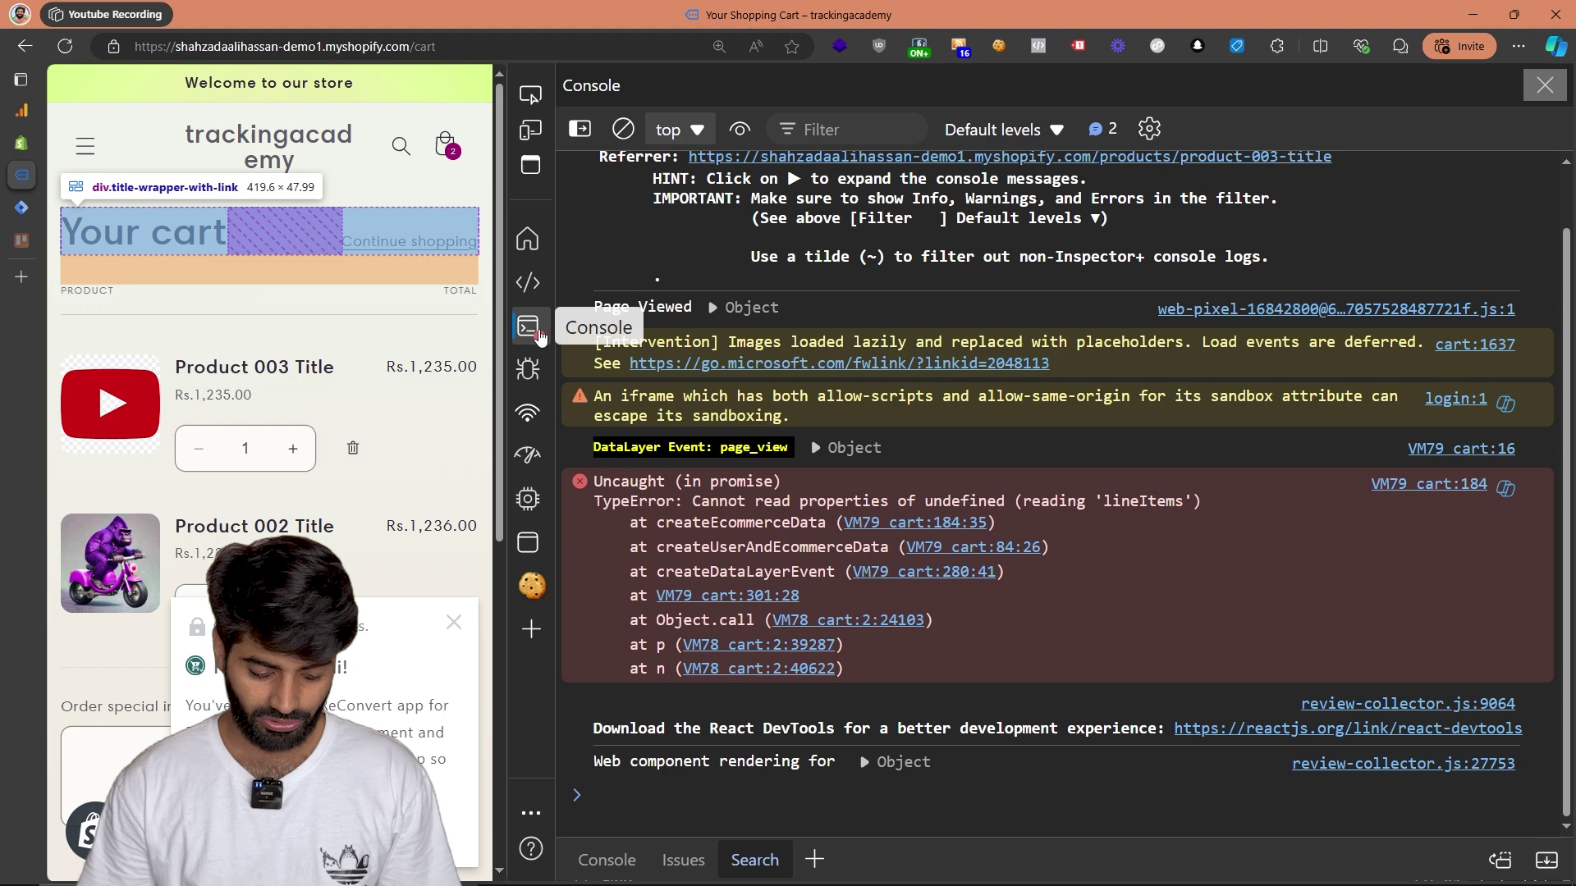
click(356, 450)
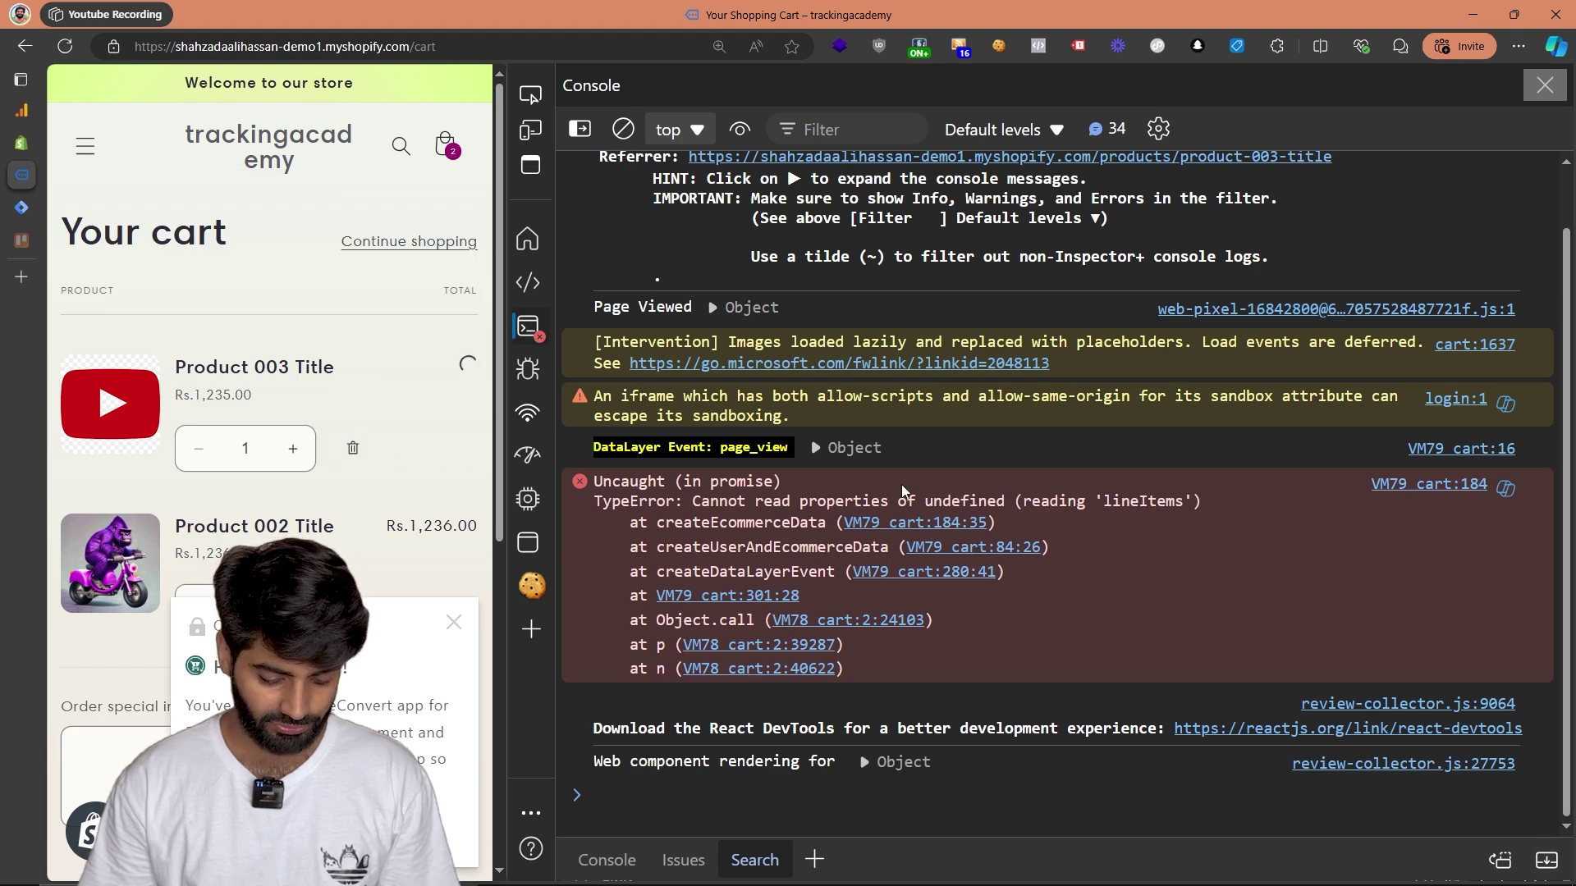
- Filter the console by DataLayer and expand the remove_from_cart event's ecommerce items
click(882, 123)
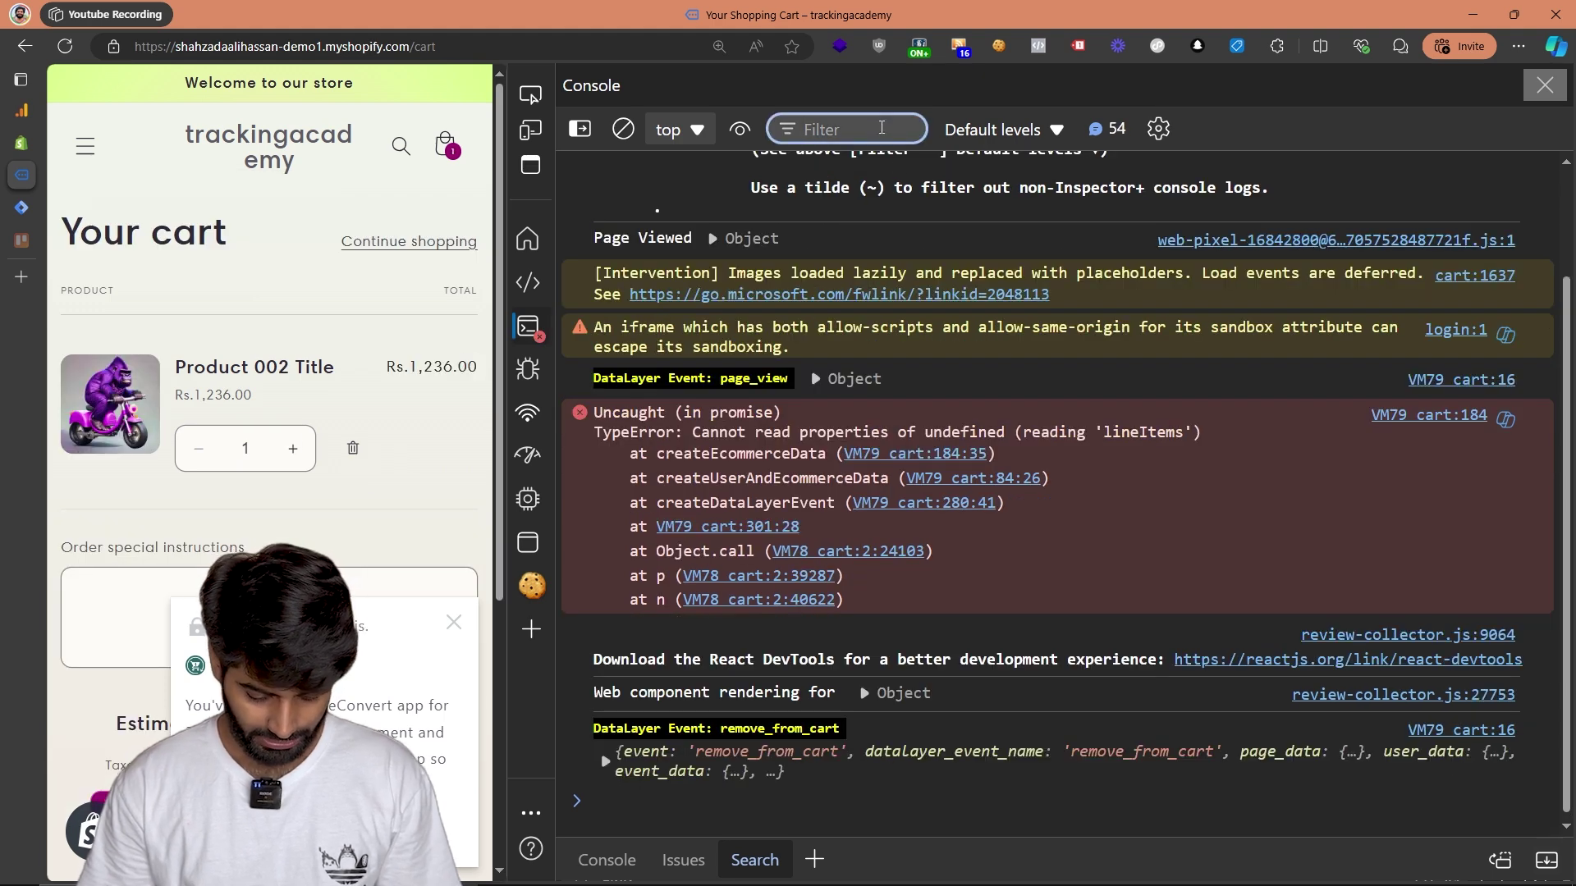
text(DataLayer)
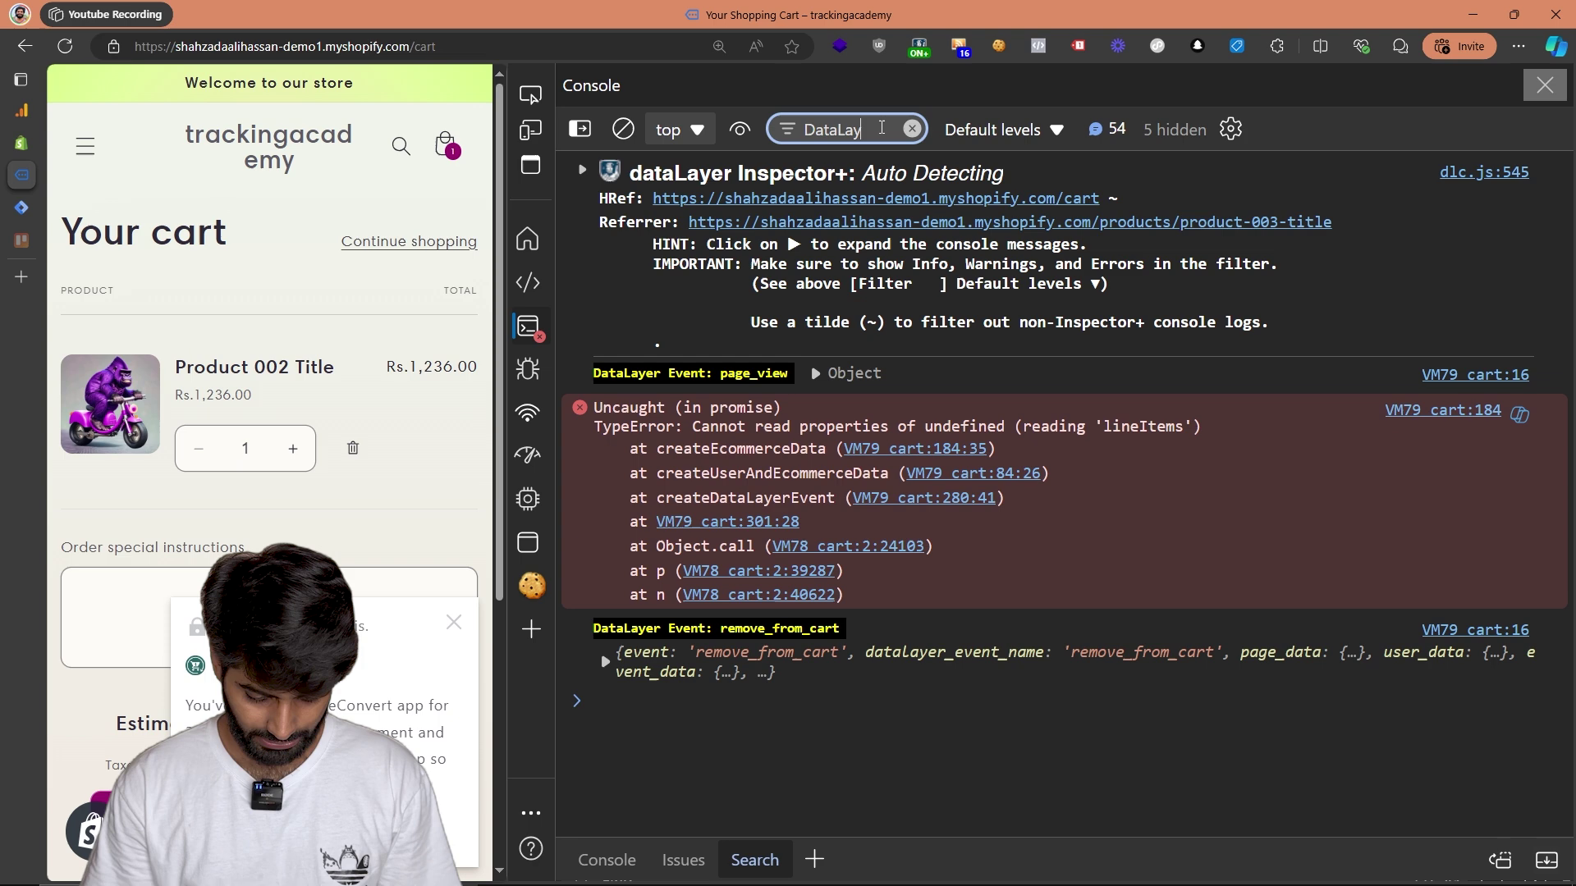
click(791, 657)
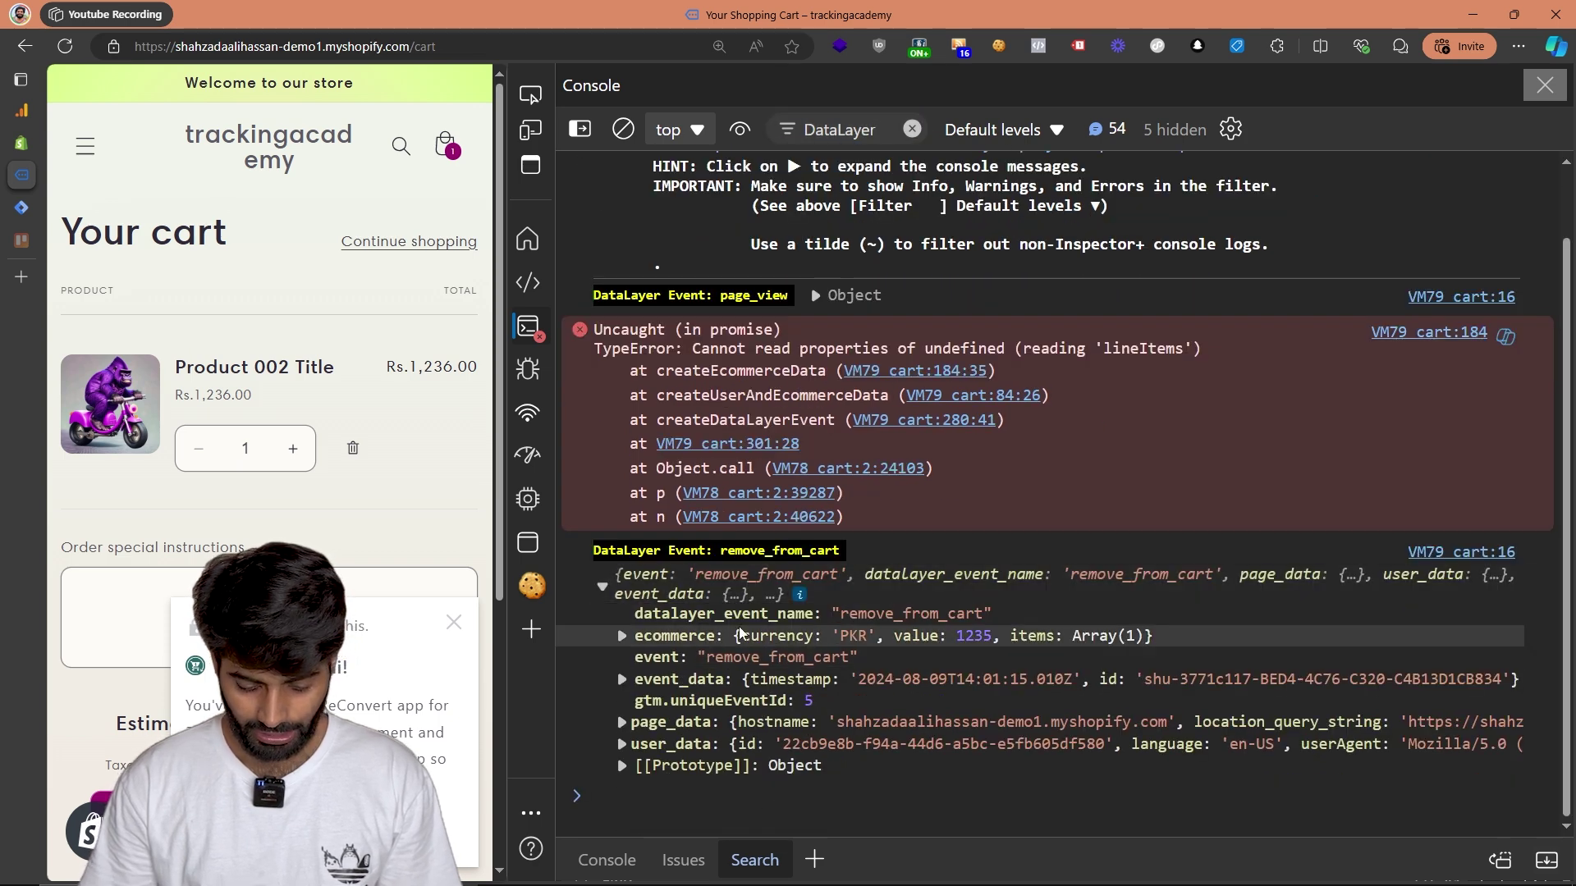
click(622, 637)
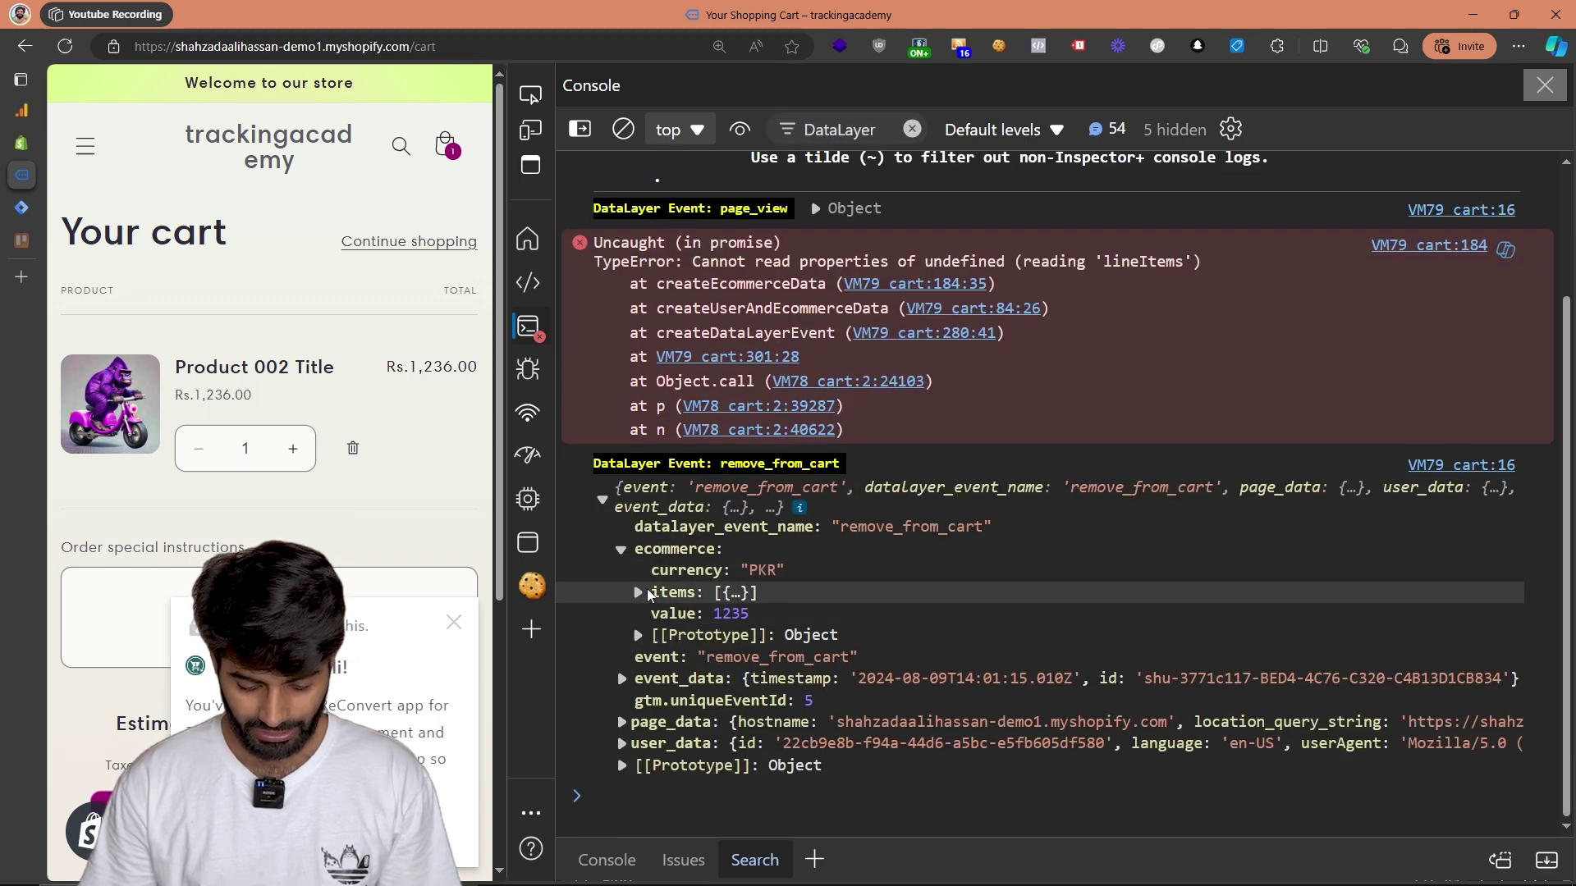
click(639, 591)
click(654, 609)
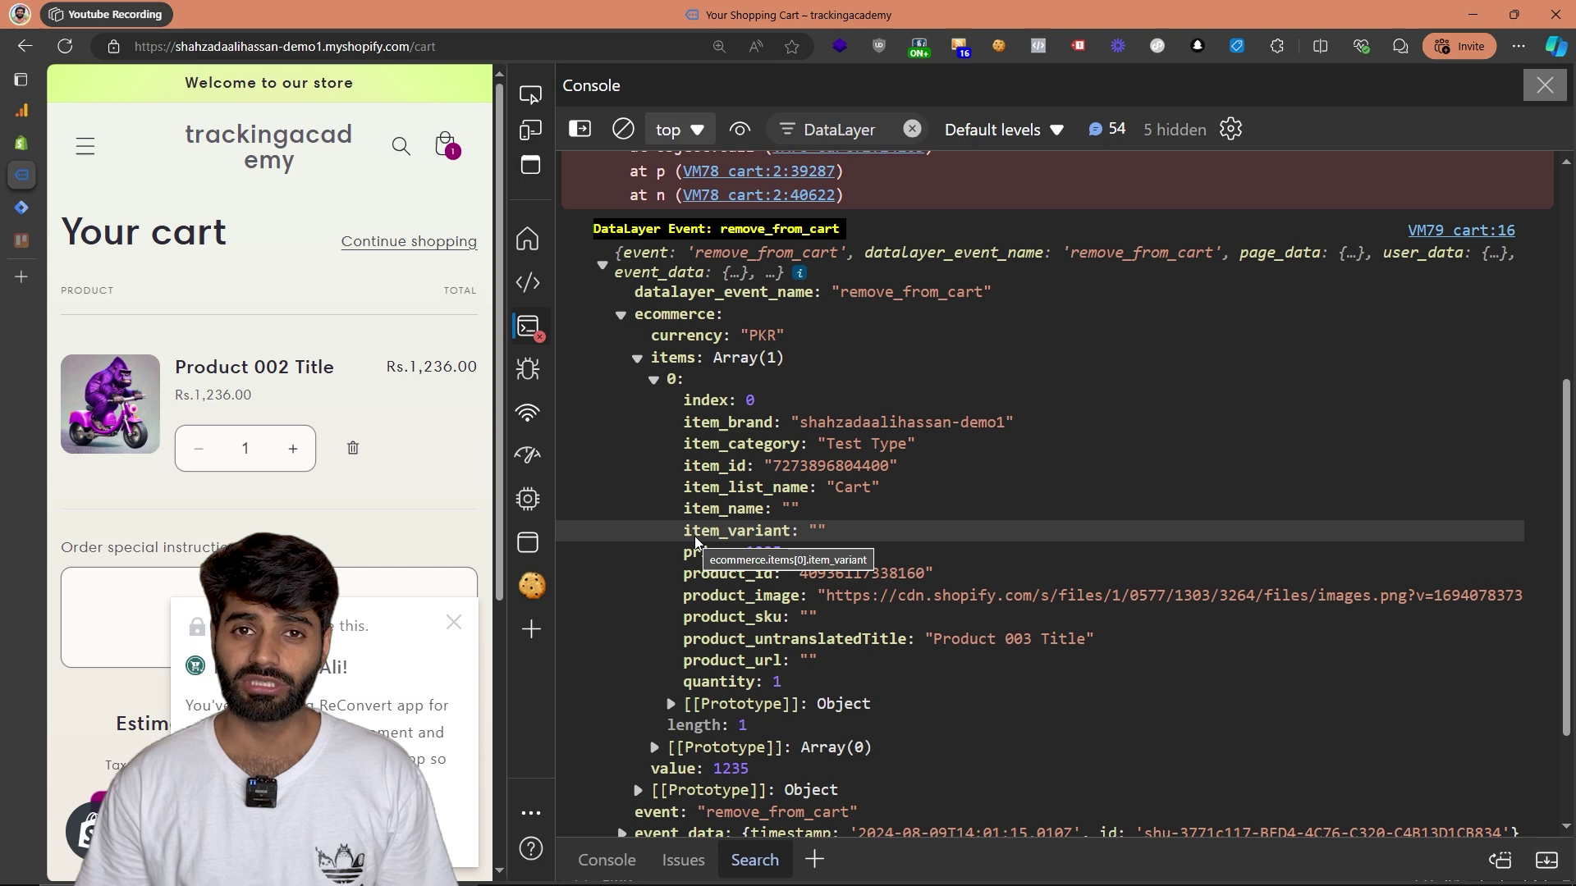
click(205, 208)
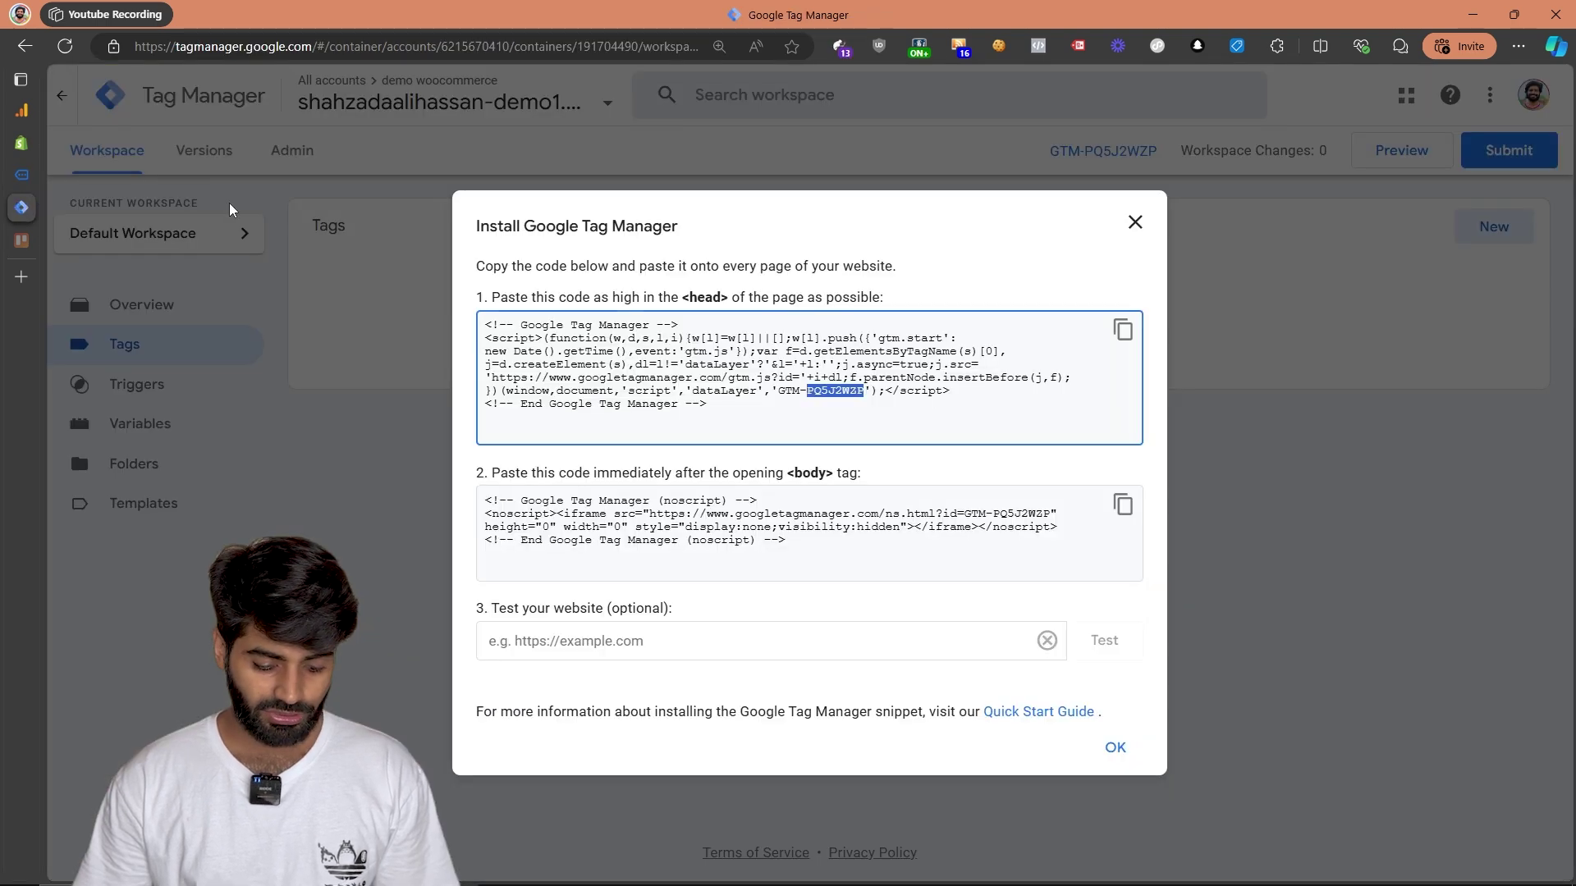
- Create a new Google Tag in Tag Manager that fires on All Pages
click(1134, 221)
click(1486, 237)
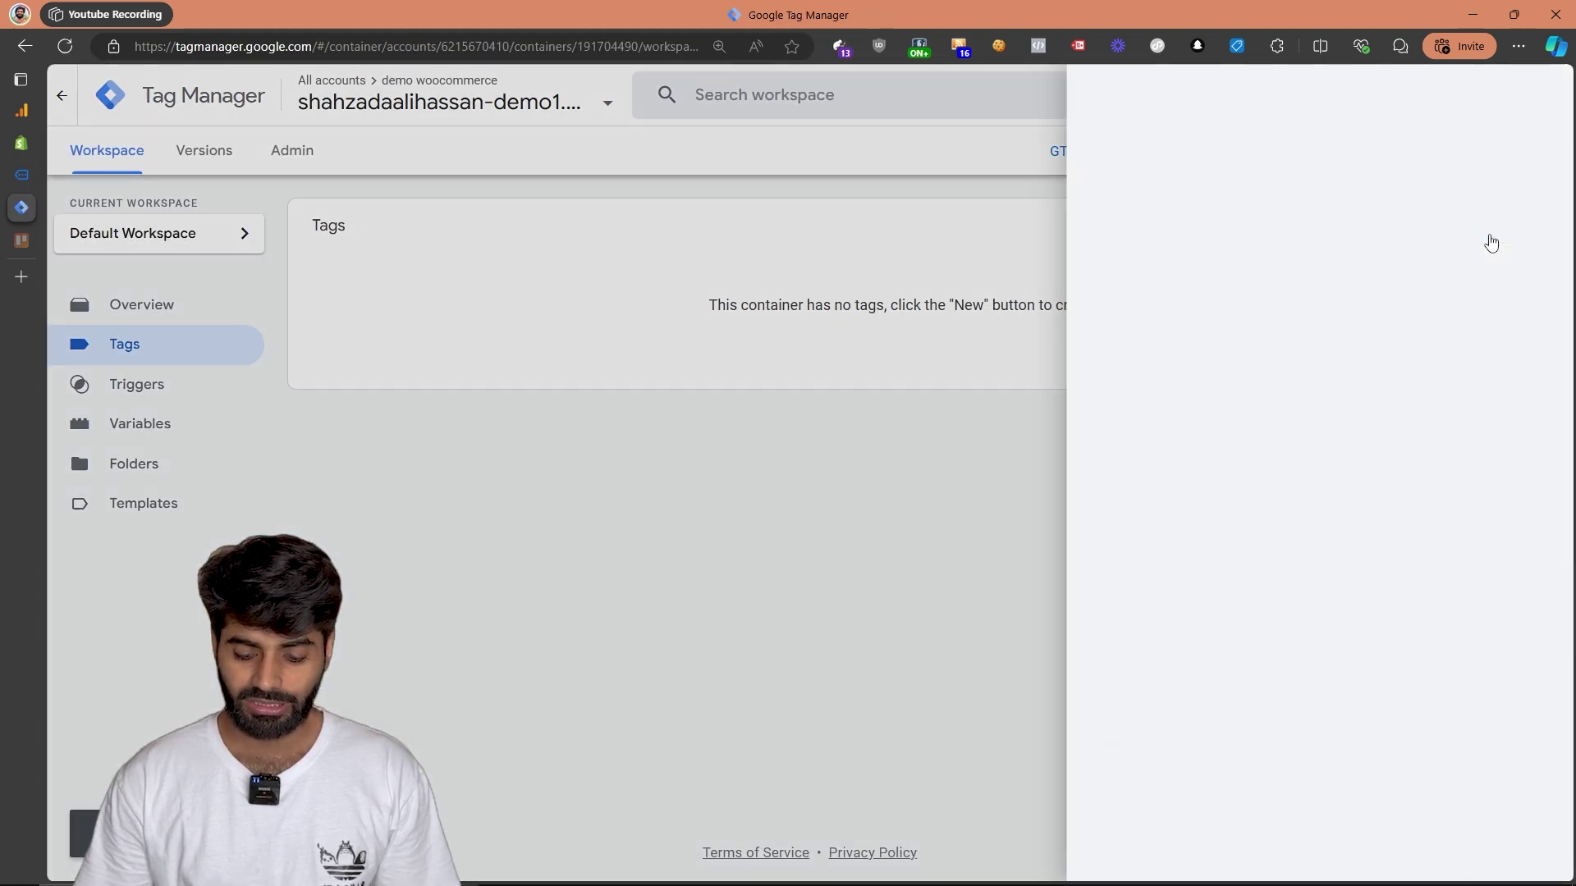
click(731, 528)
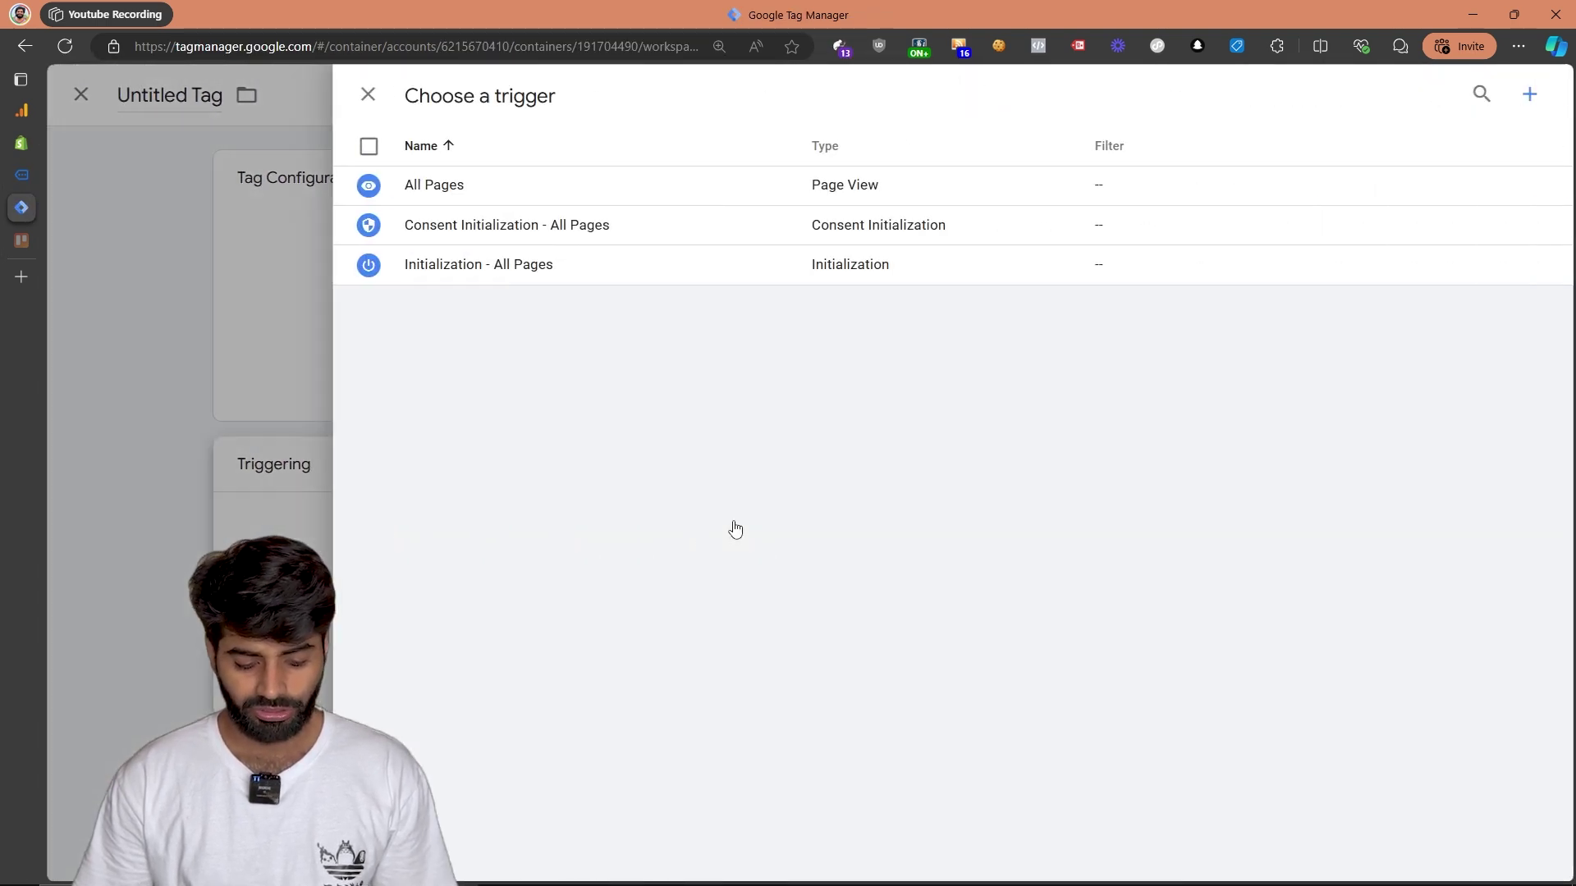
click(603, 190)
click(733, 342)
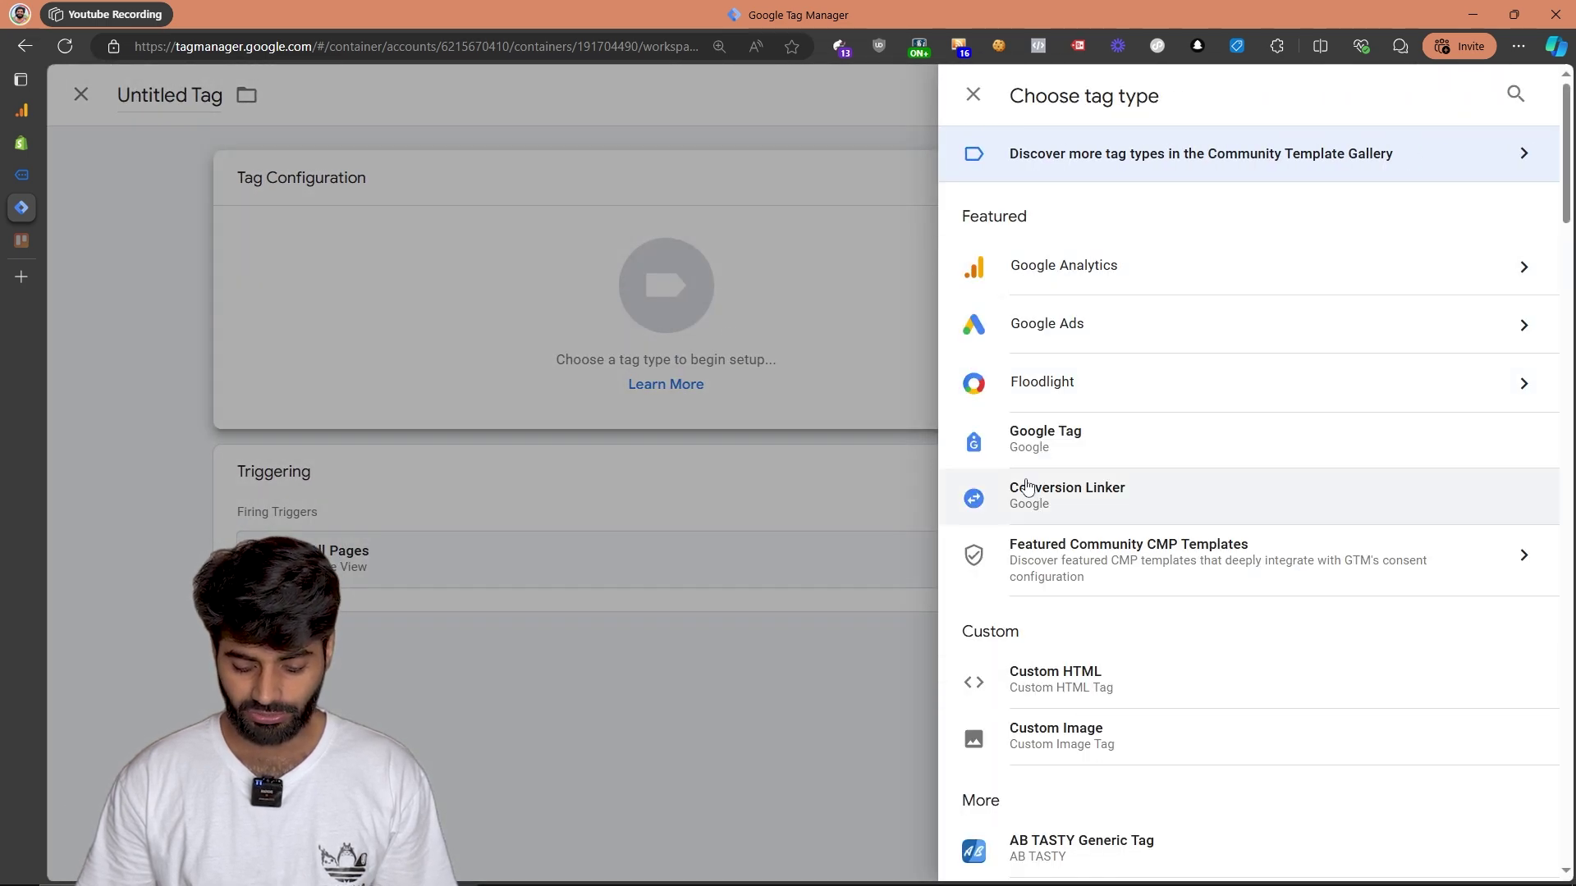
click(1025, 440)
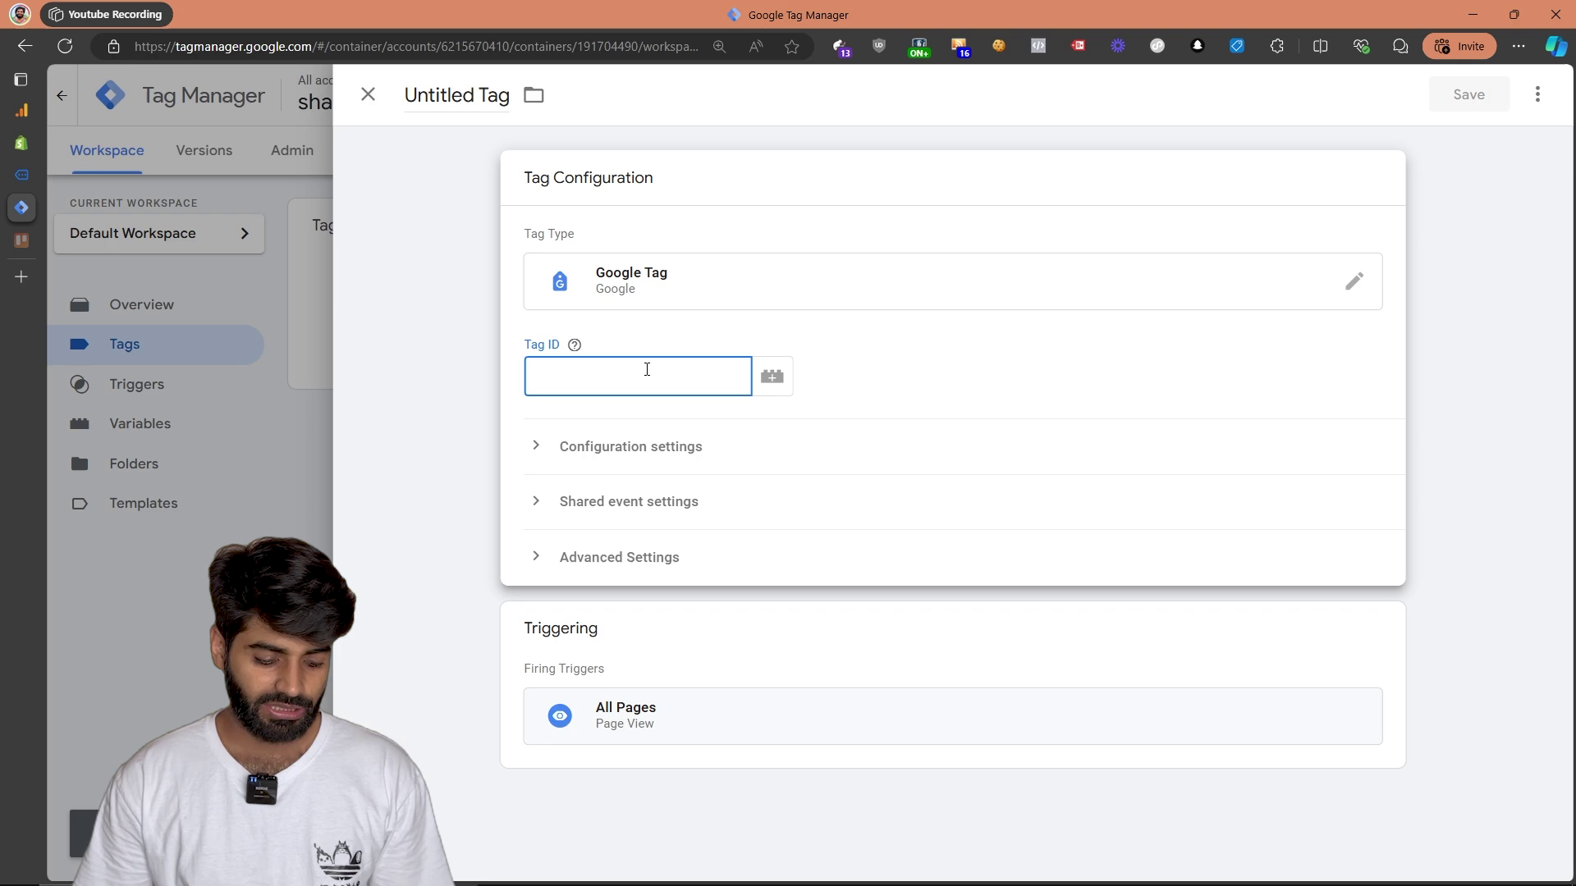
- Copy GA4 Measurement ID G-RV0BZ52NRL, paste it into Tag ID, then clear the field
click(26, 119)
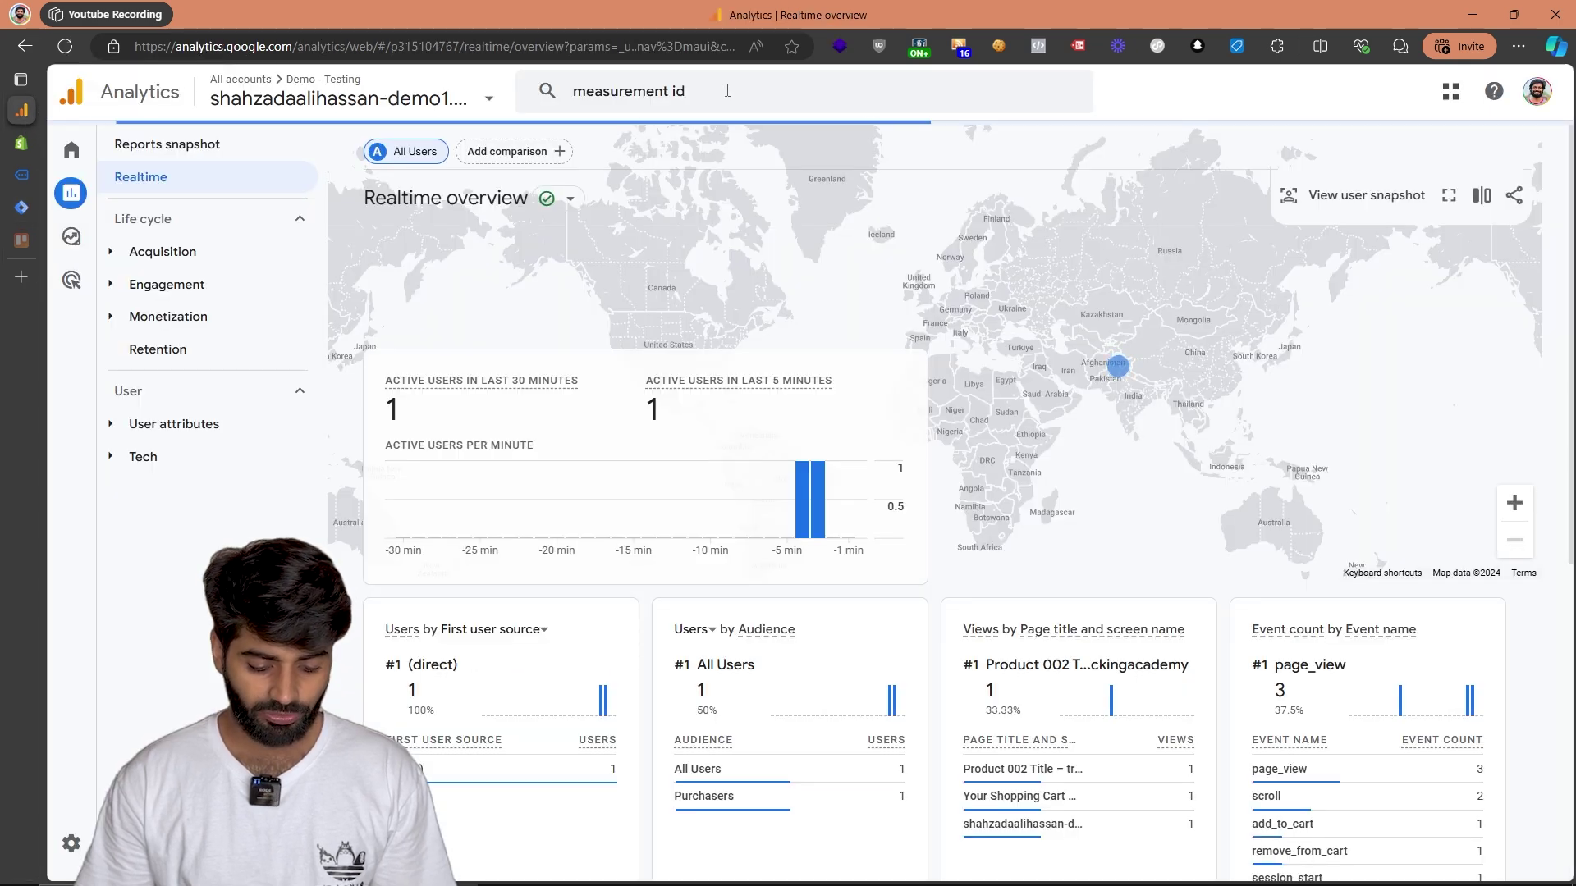
click(624, 91)
click(614, 251)
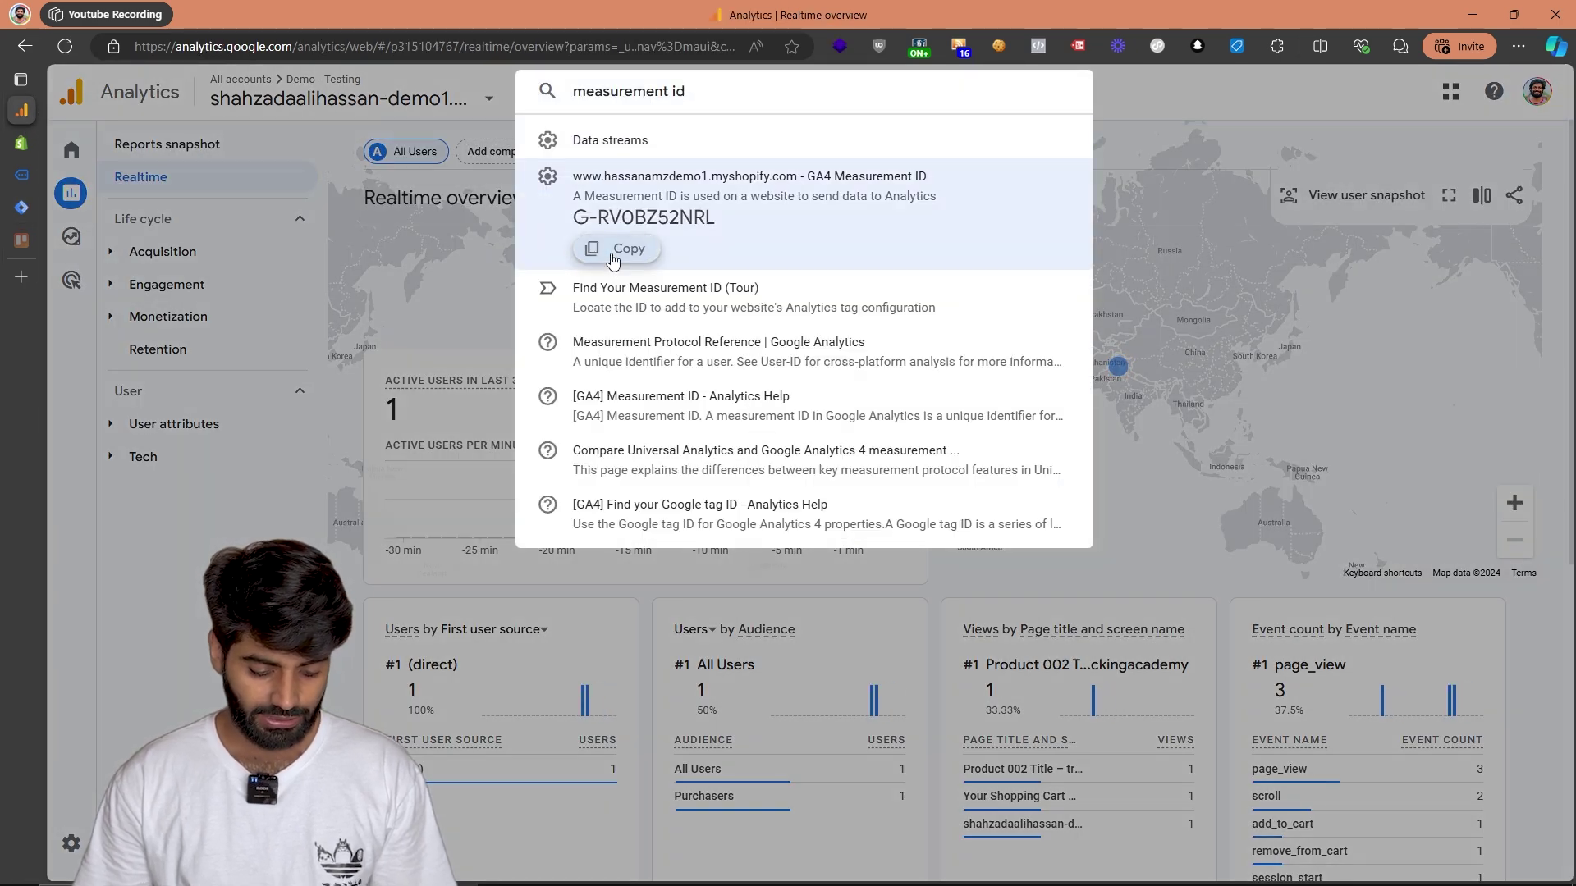
click(24, 212)
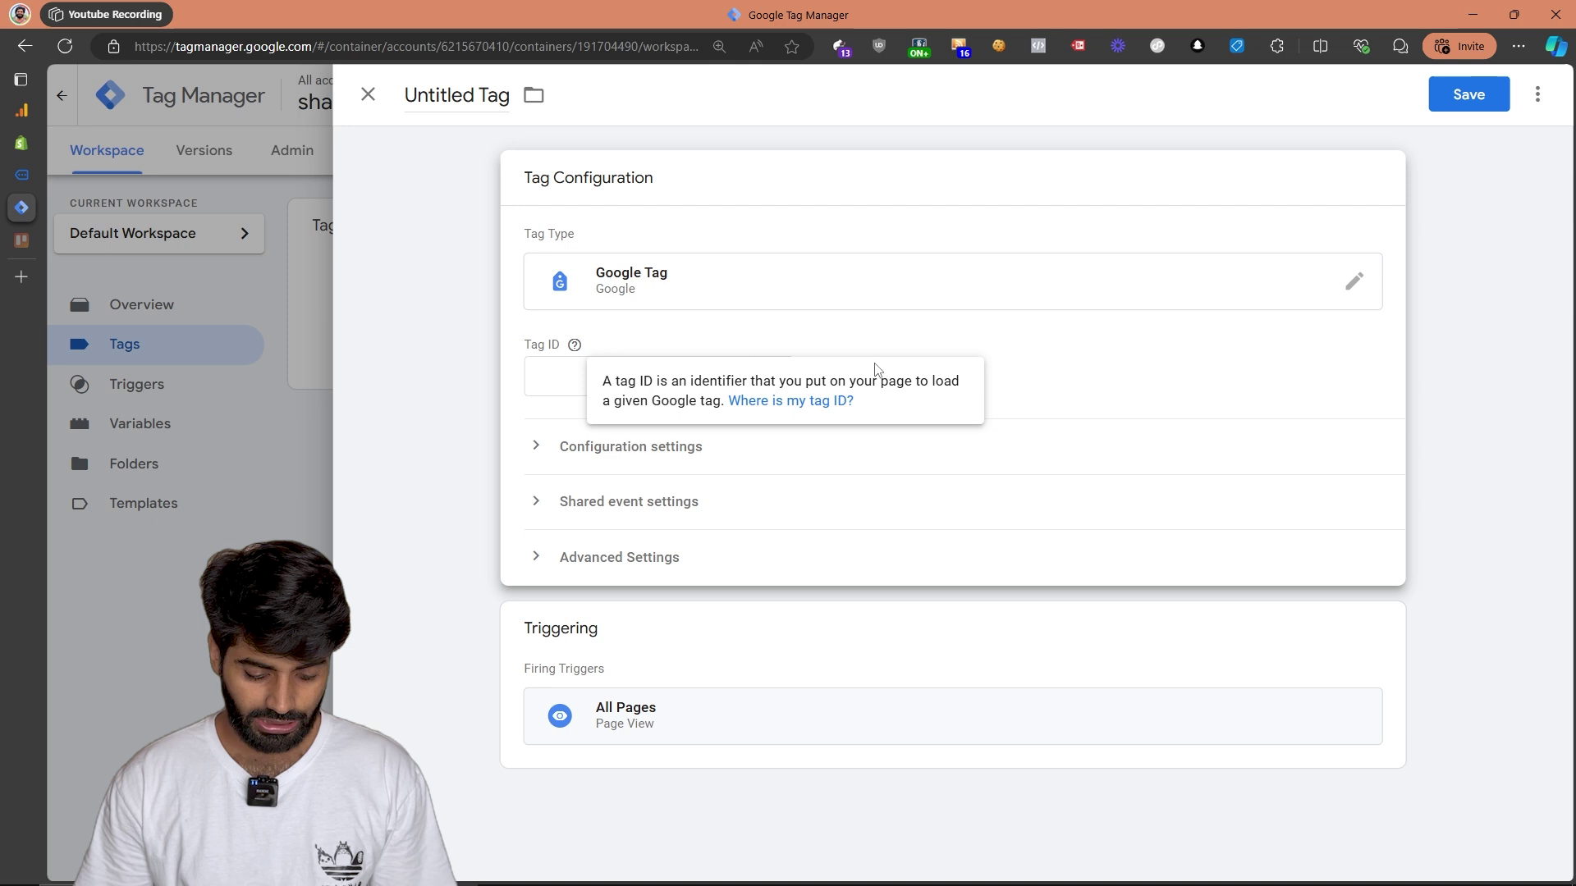
click(638, 376)
key(ctrl+v)
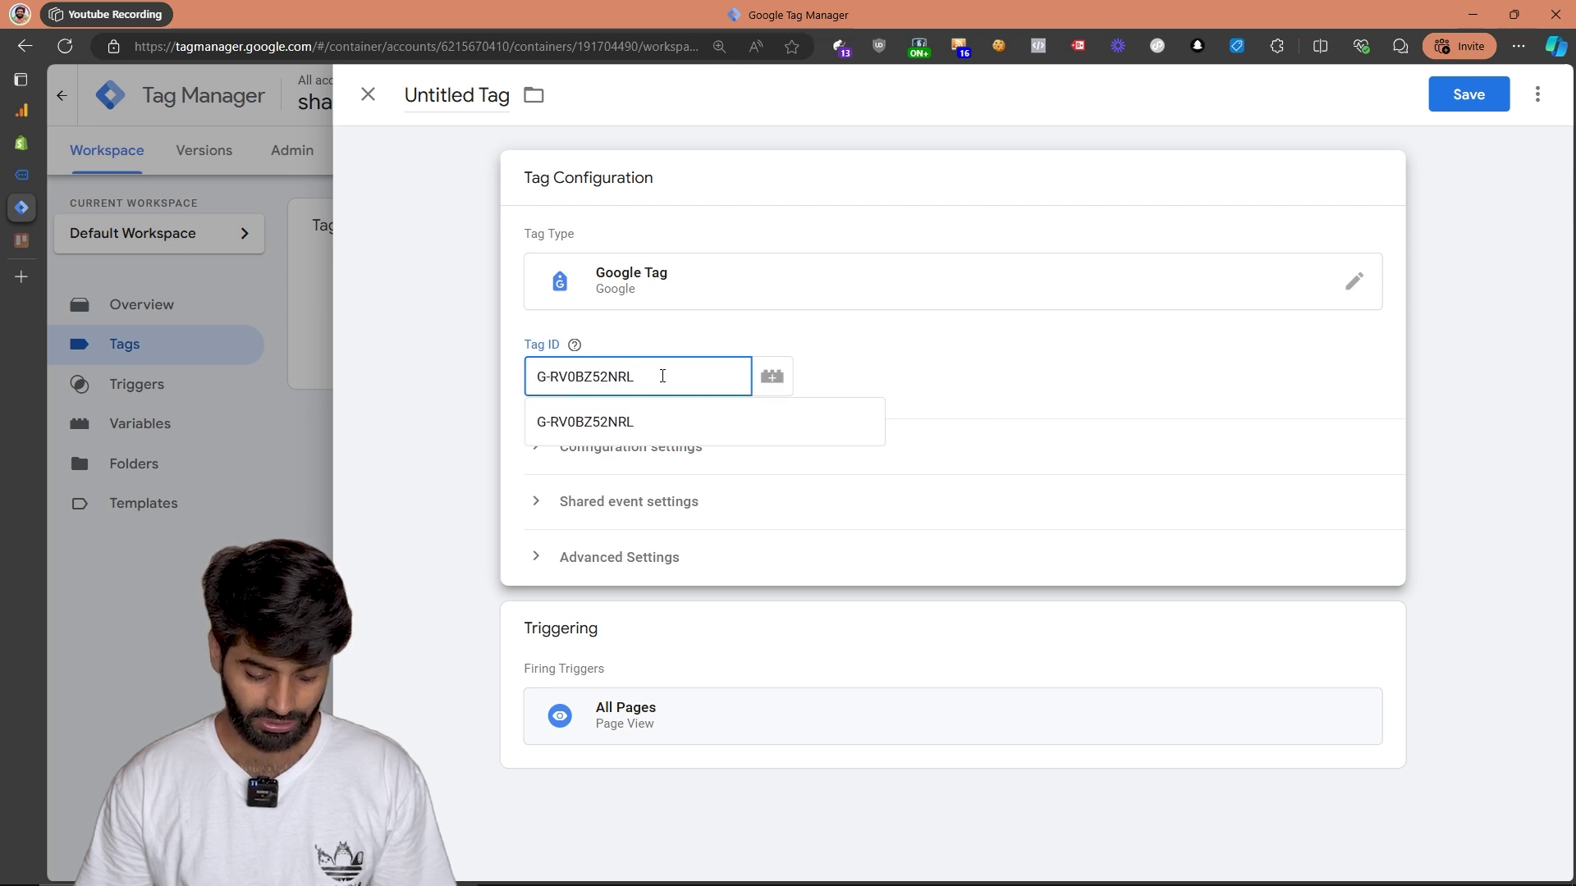
key(ctrl+a)
key(BackSpace)
- Create a Constant variable 'Ga4 Measurment ID' holding the measurement ID and use it as Tag ID
click(758, 389)
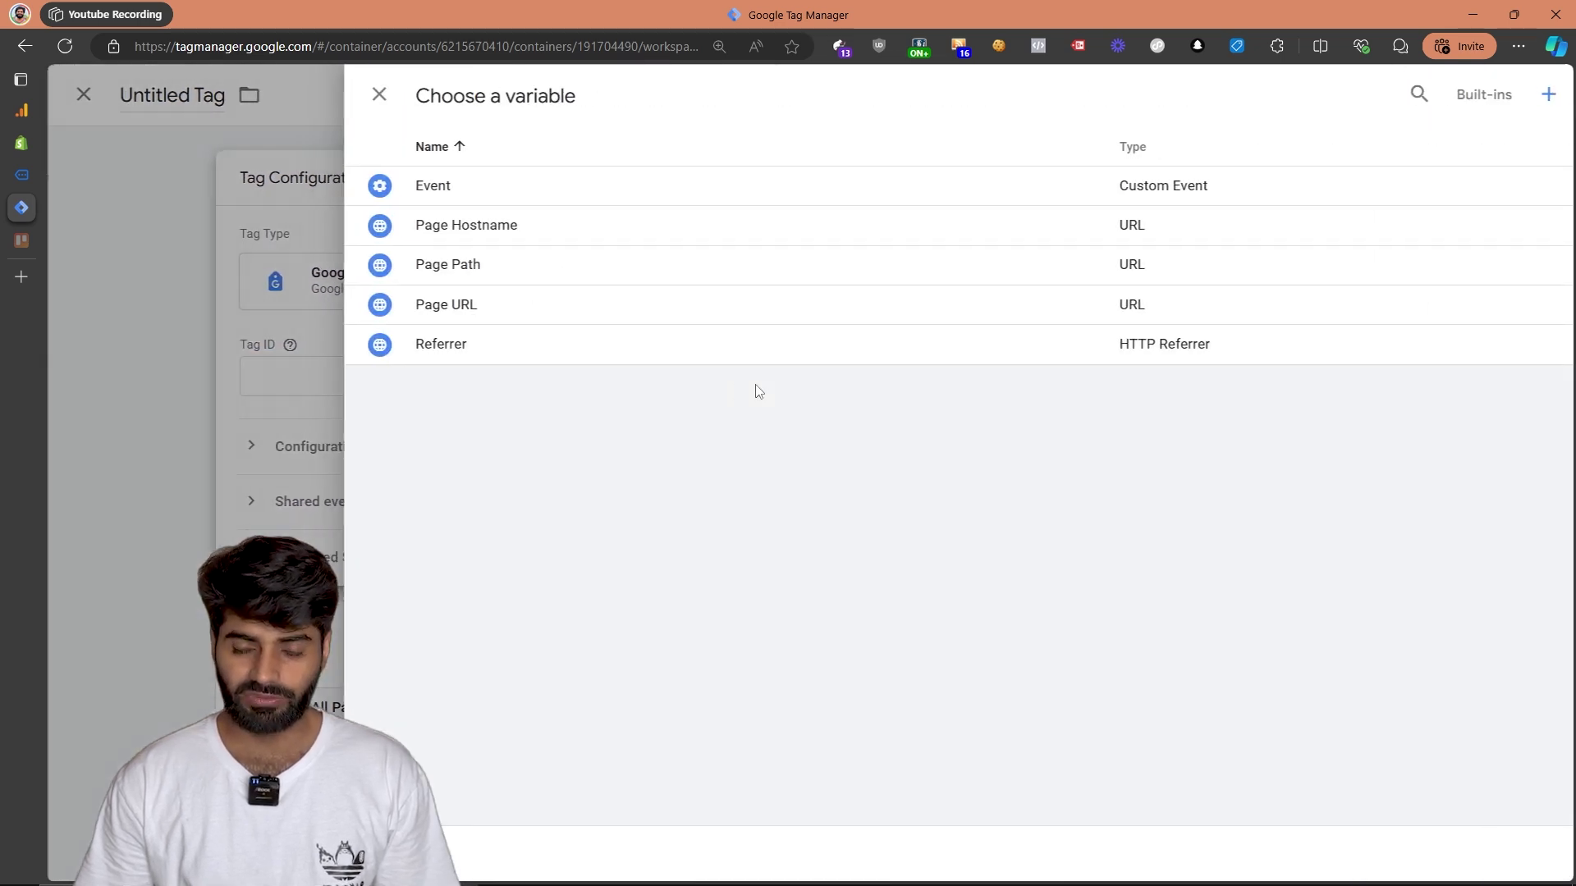
click(1535, 96)
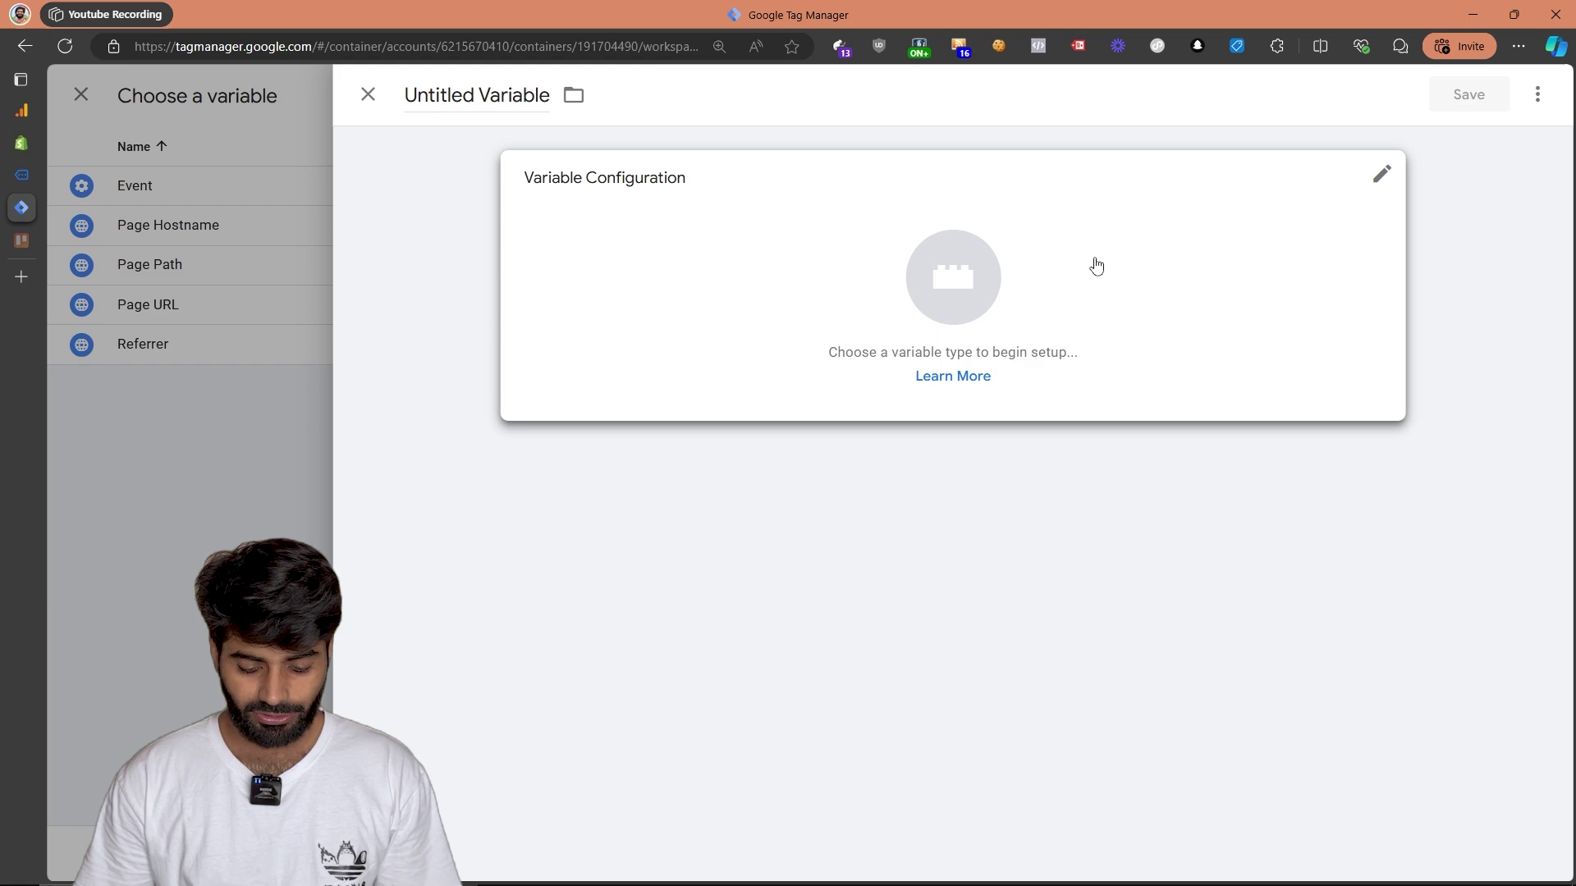
click(1090, 263)
scroll(1202, 612, down, 4)
click(1087, 617)
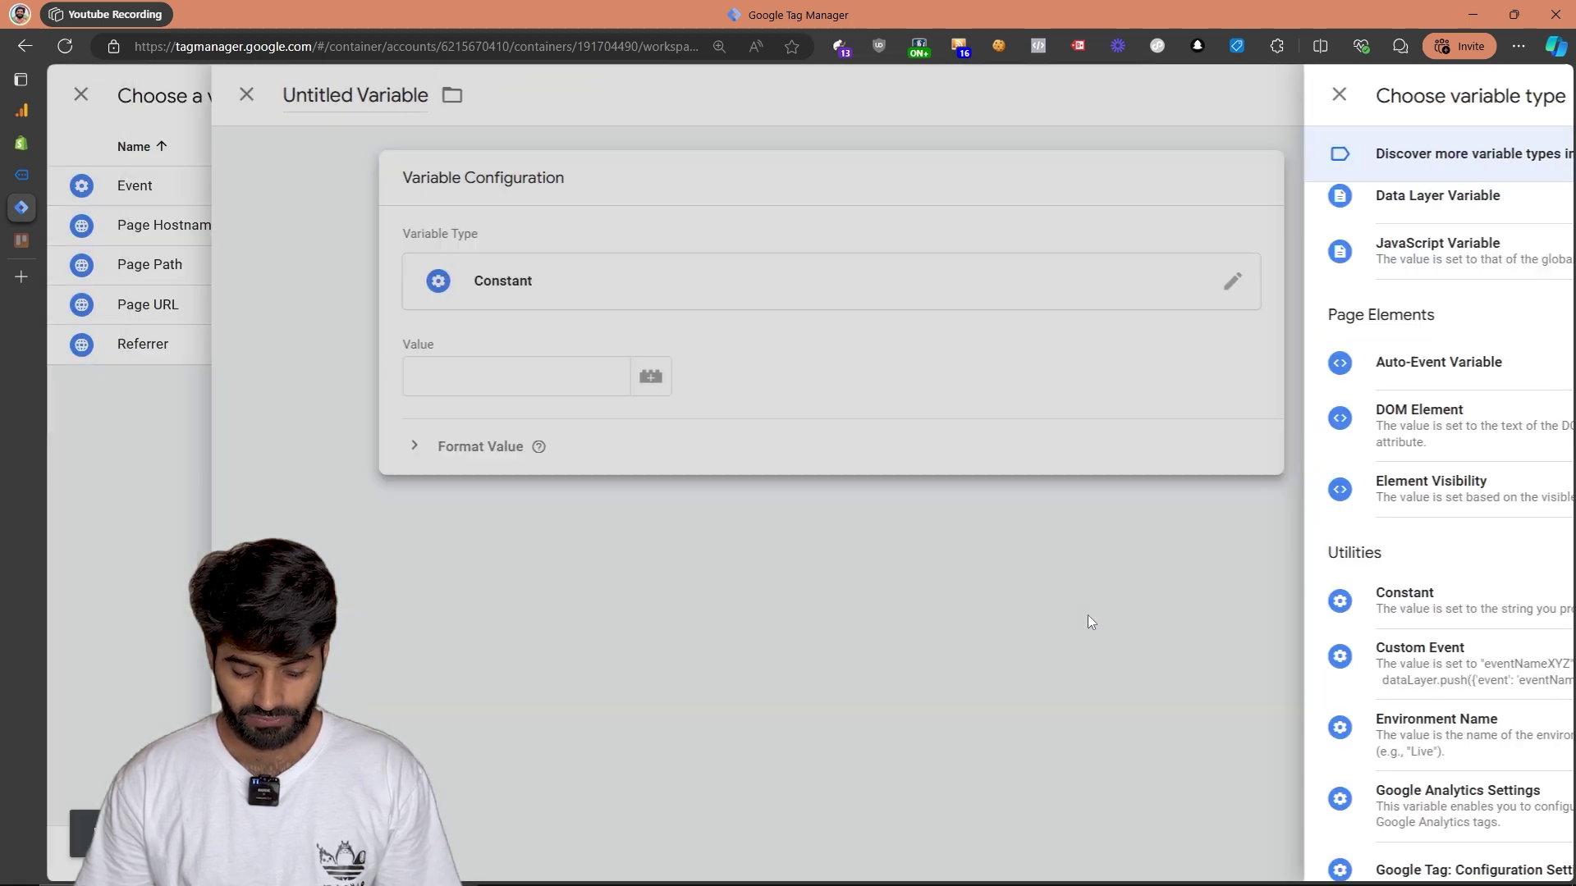
click(616, 380)
key(ctrl+v)
click(483, 109)
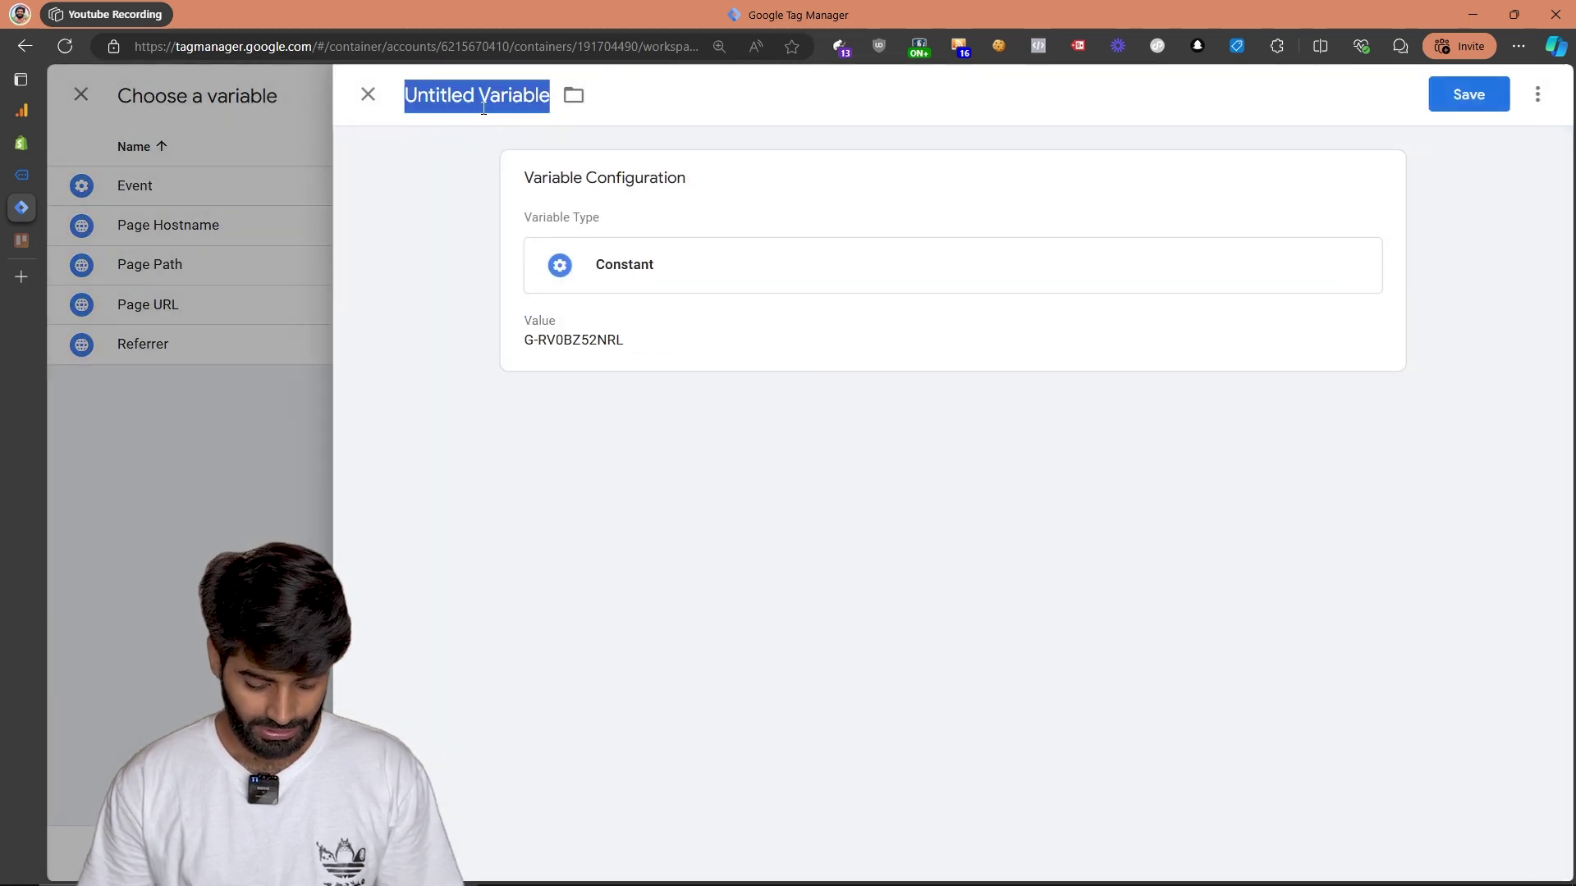
text(Ga4 Mea)
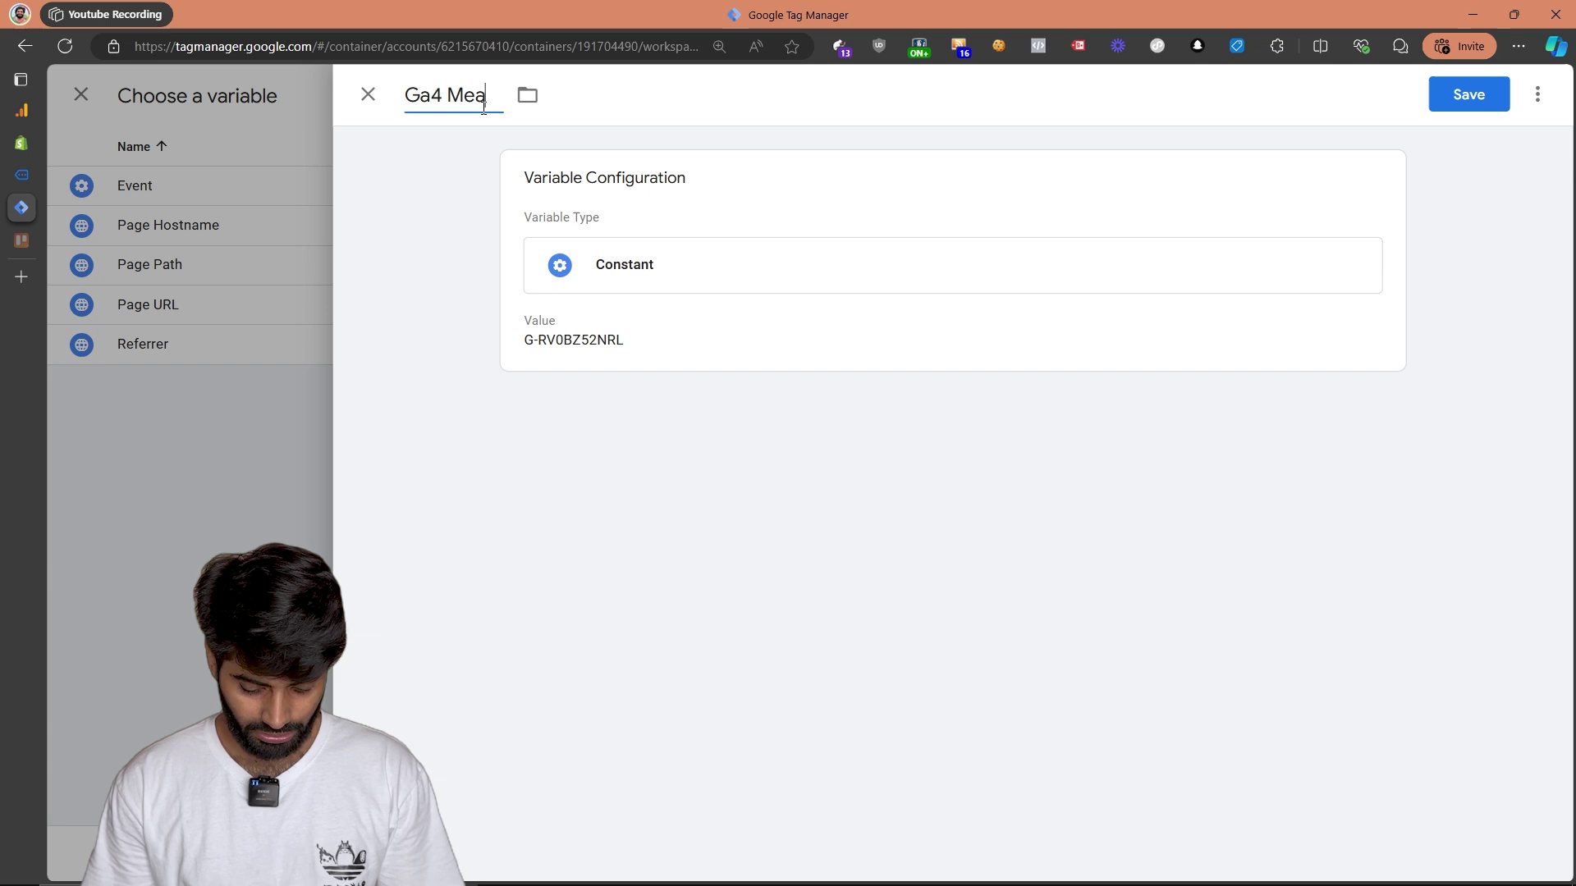
text(surment ID)
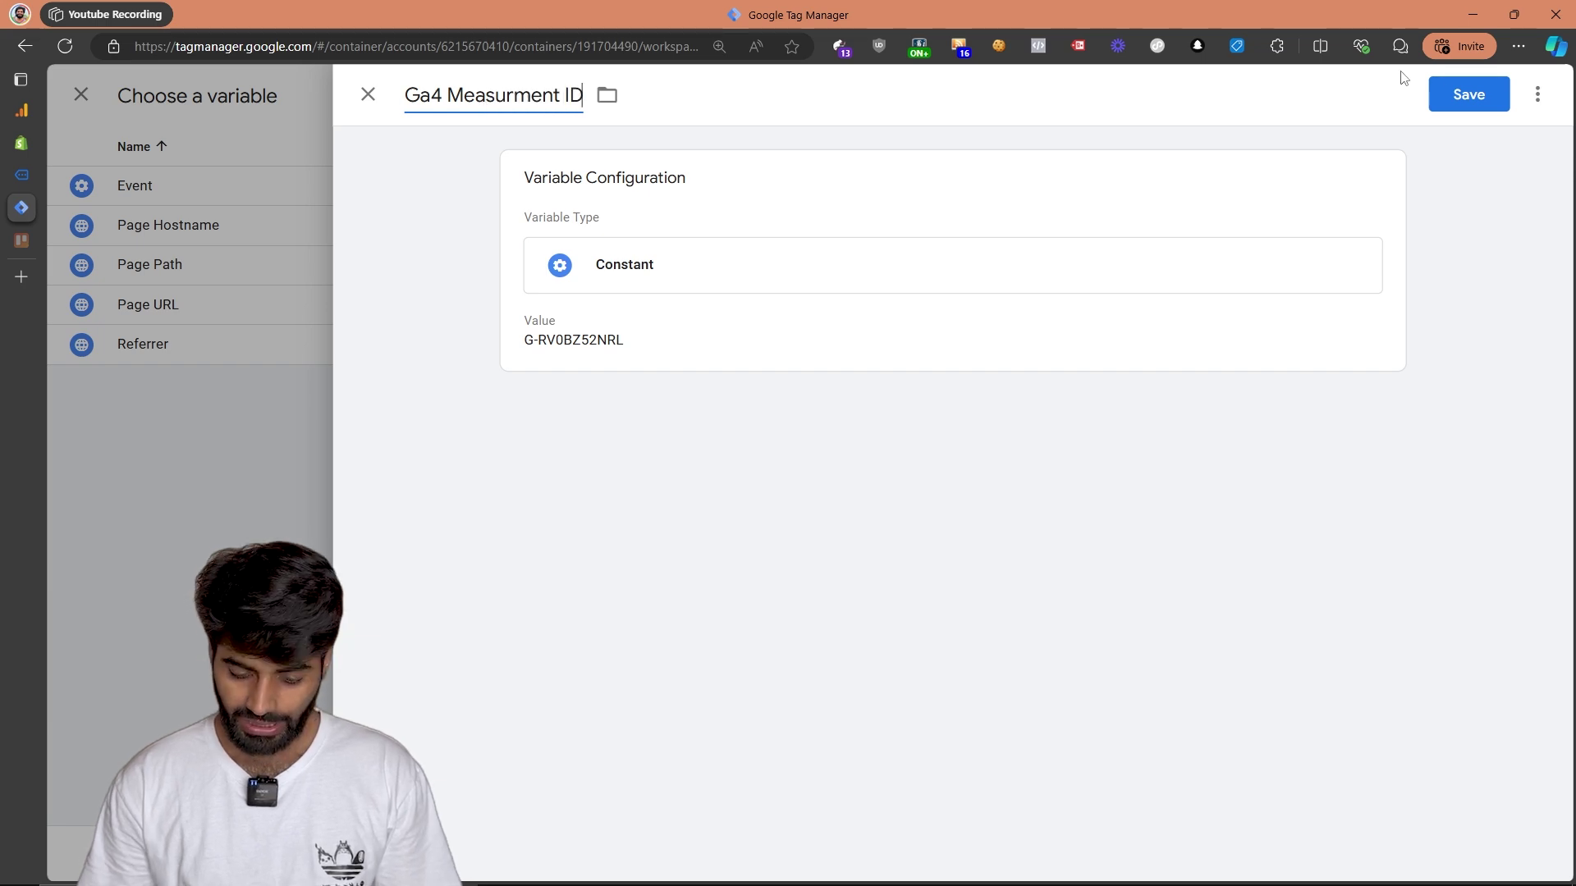
click(1455, 100)
- Save the tag as 'Ga4 Configuration Tag'
click(1451, 97)
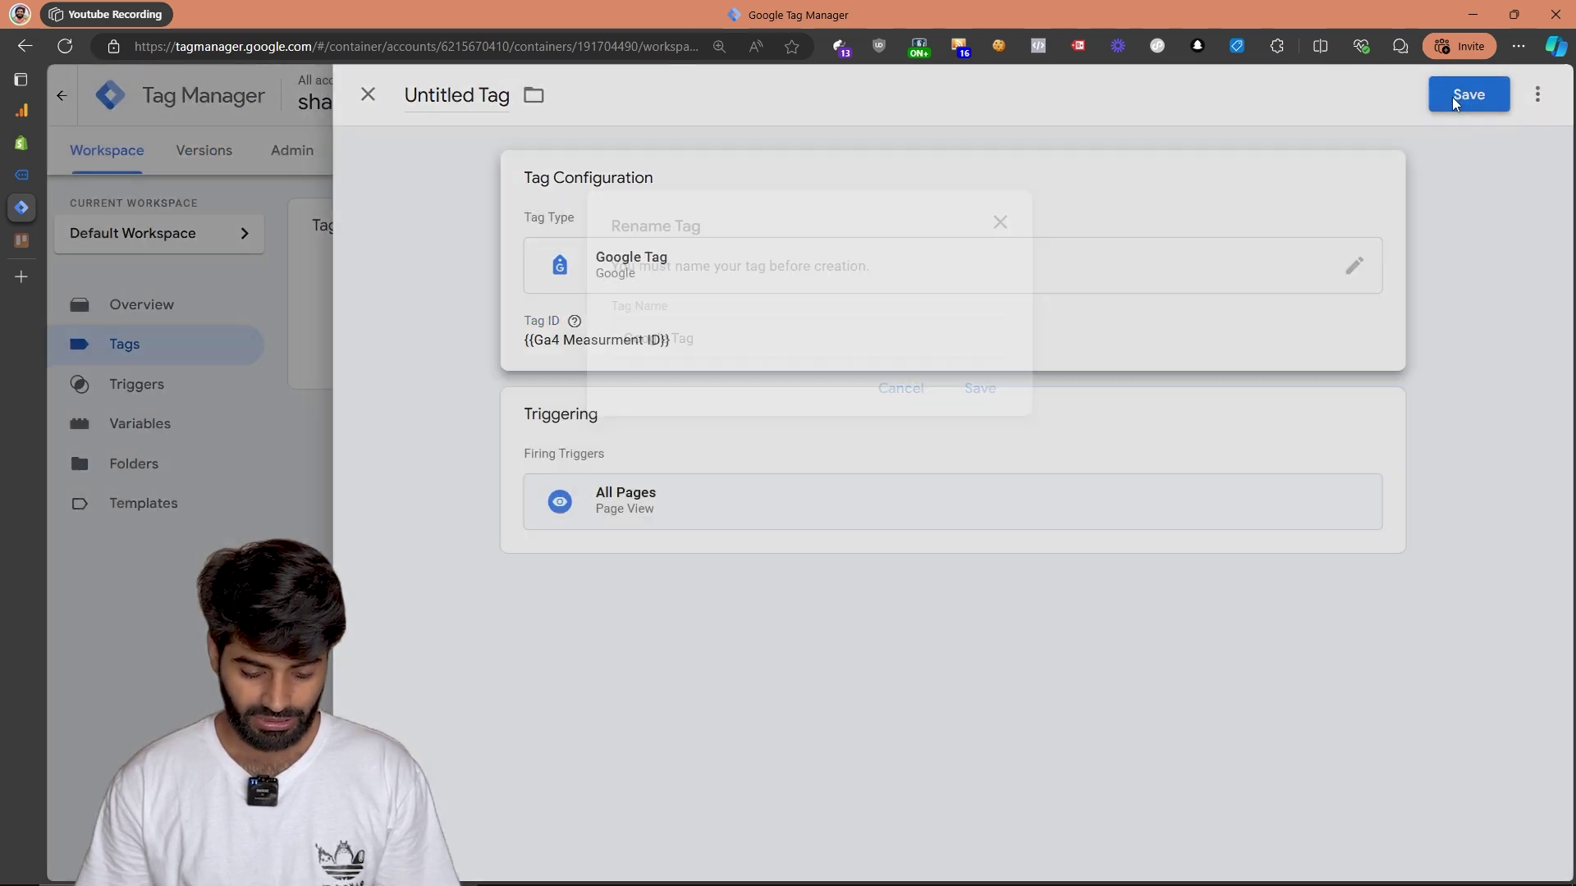
text(Ga4 Co)
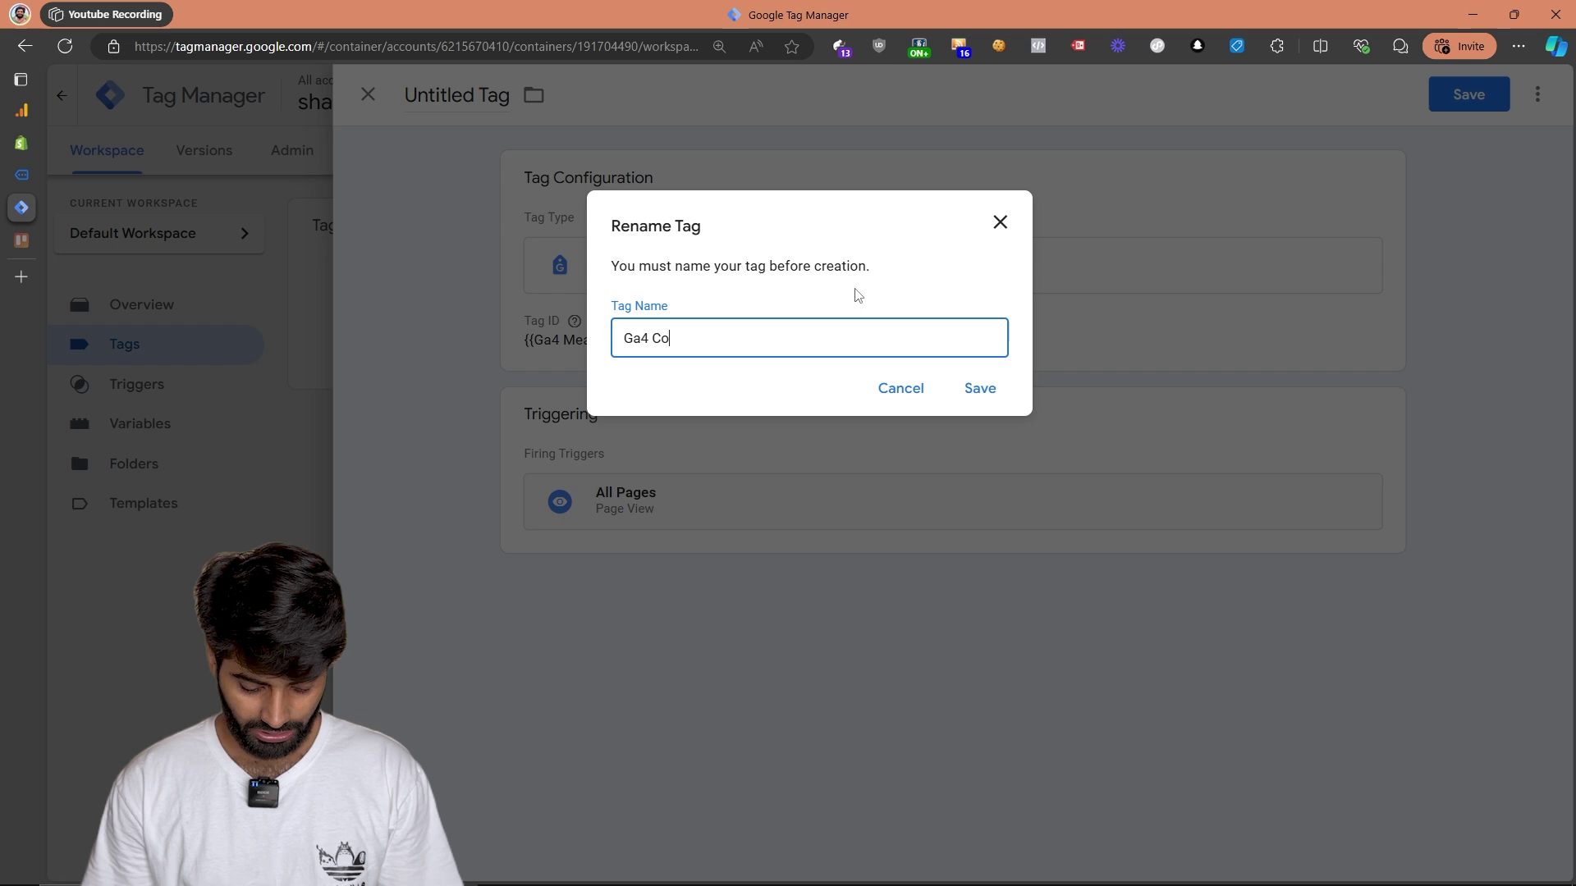
text(nfiguration Tag)
click(973, 392)
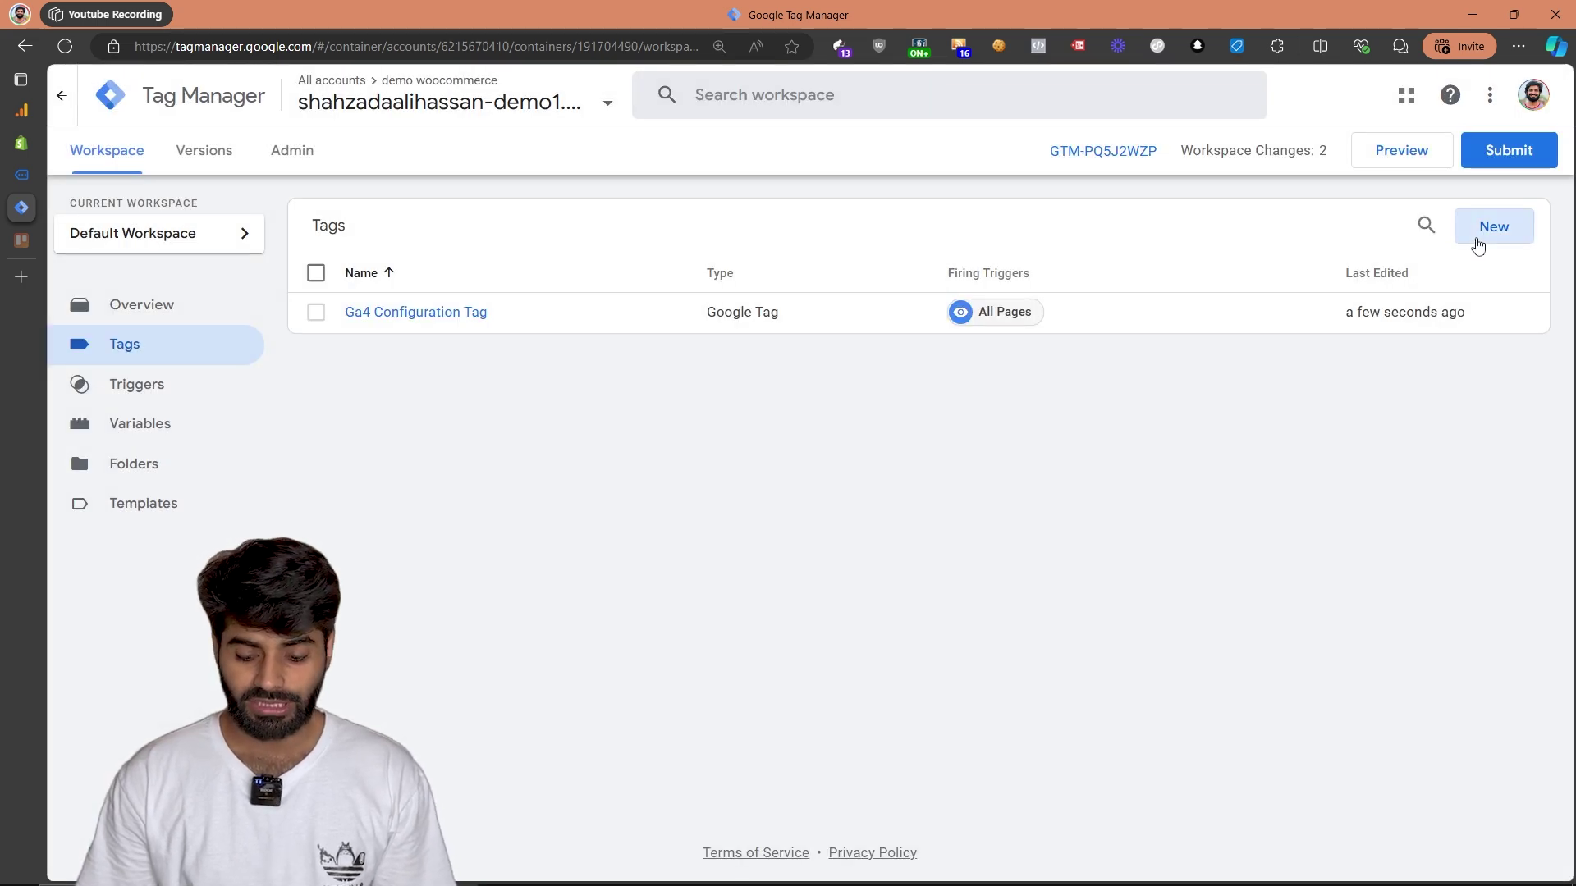
- For a new tag, create a Custom Event trigger with event name remove_from_cart
click(1476, 240)
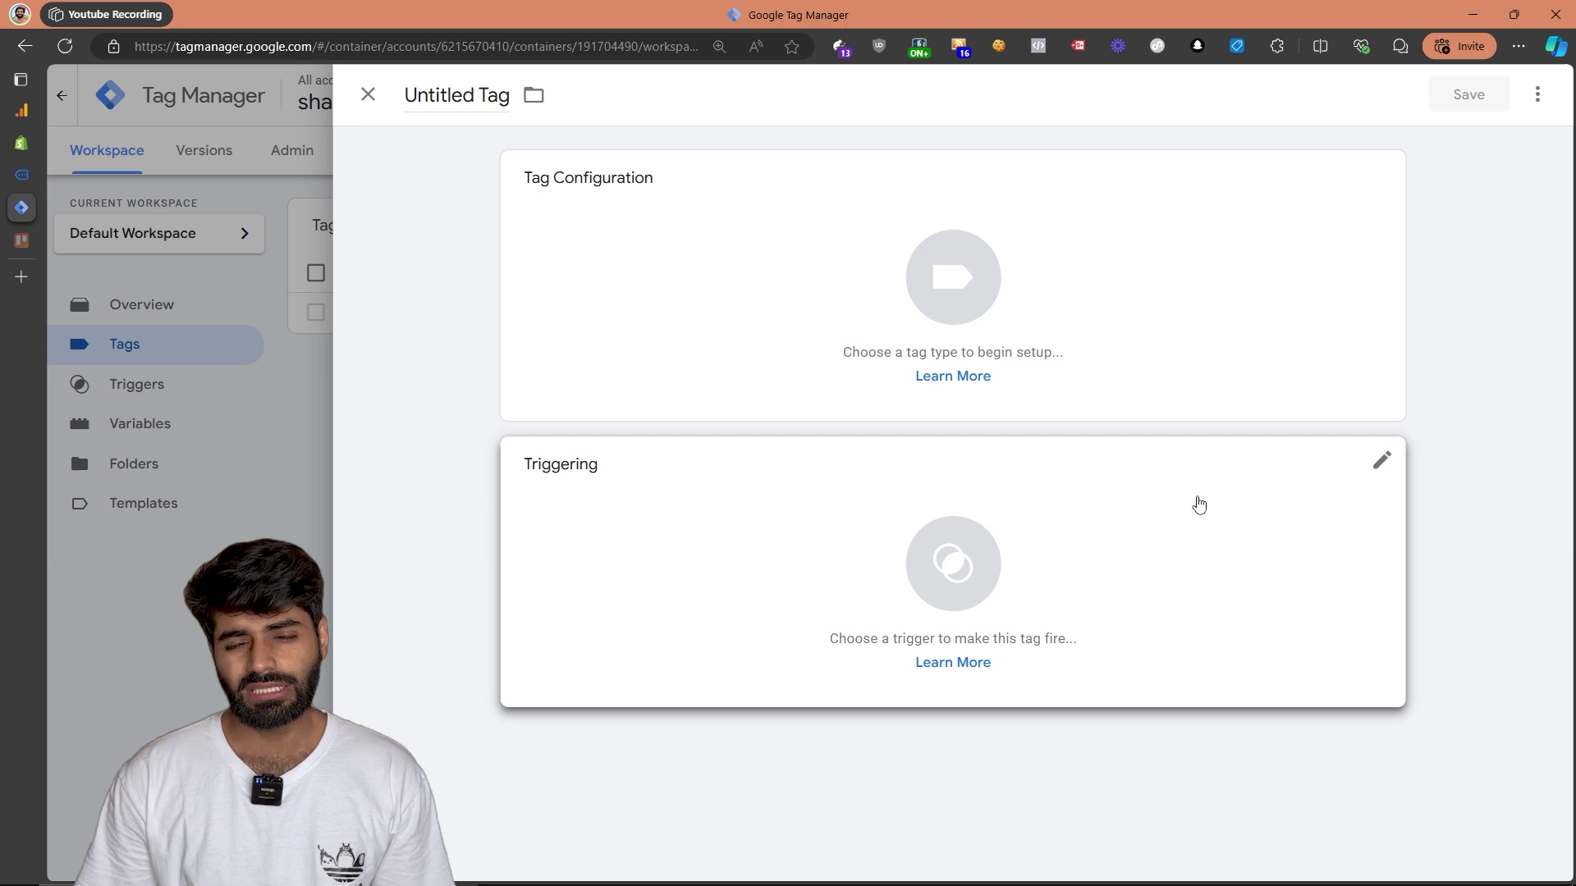
click(1199, 504)
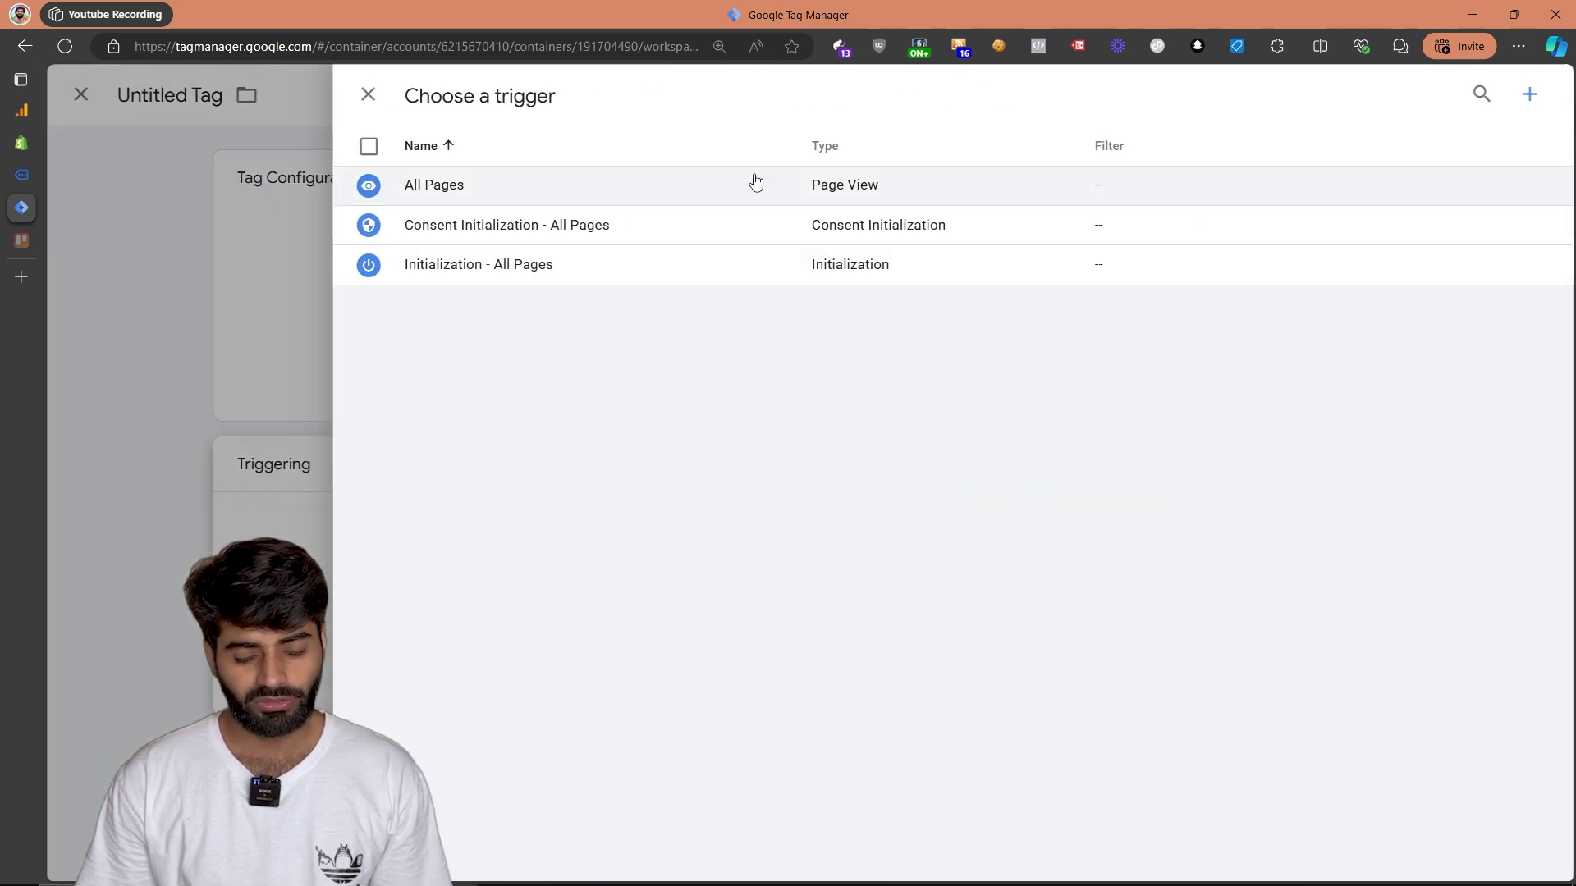
click(1531, 95)
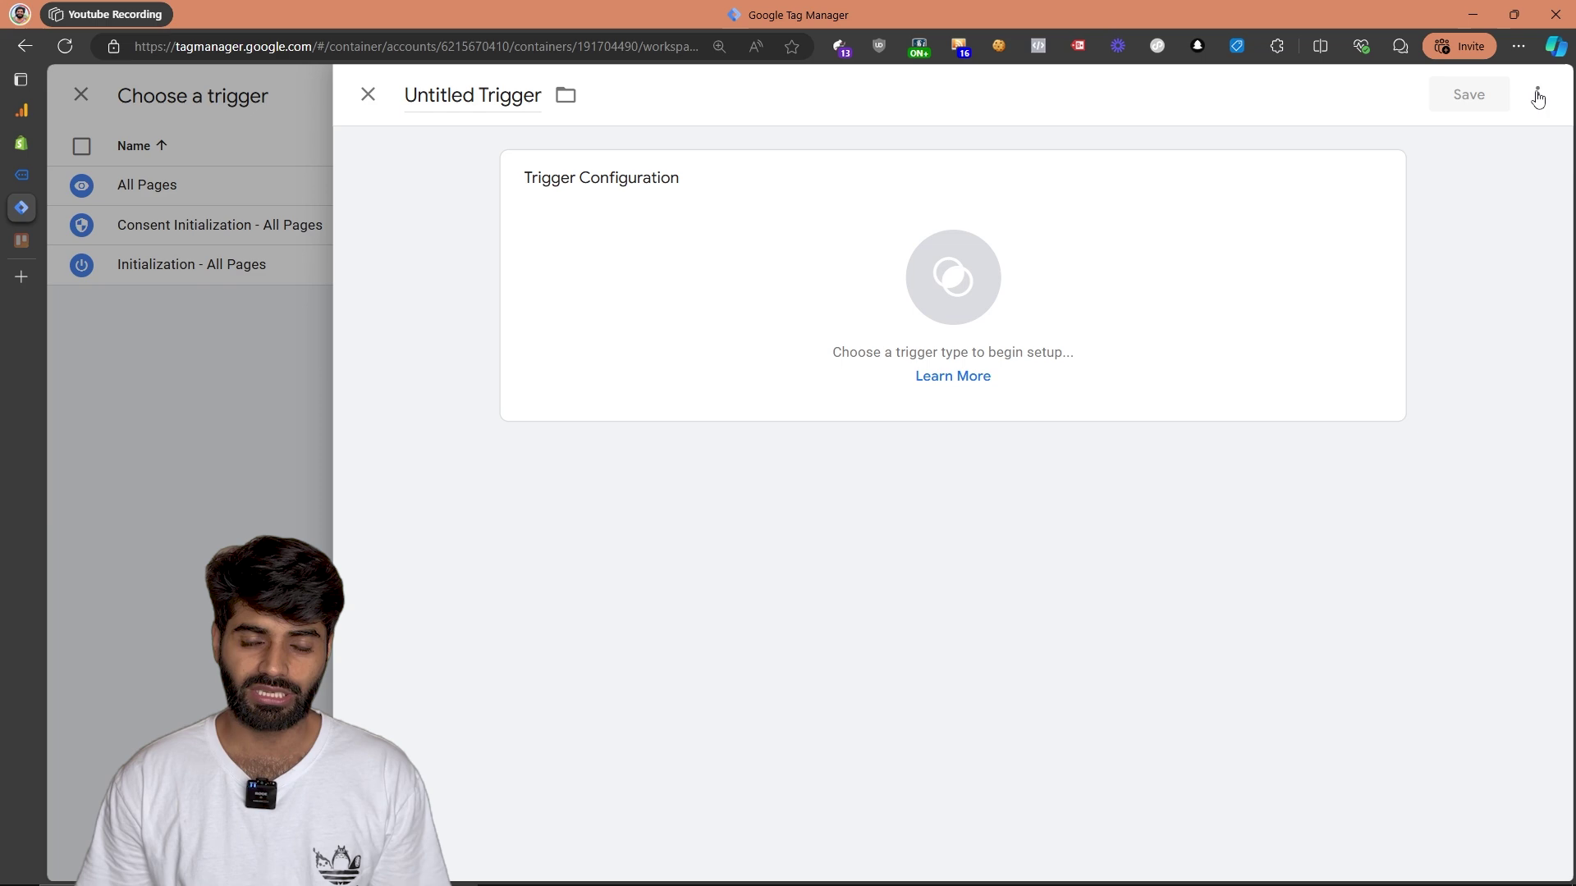
click(1235, 208)
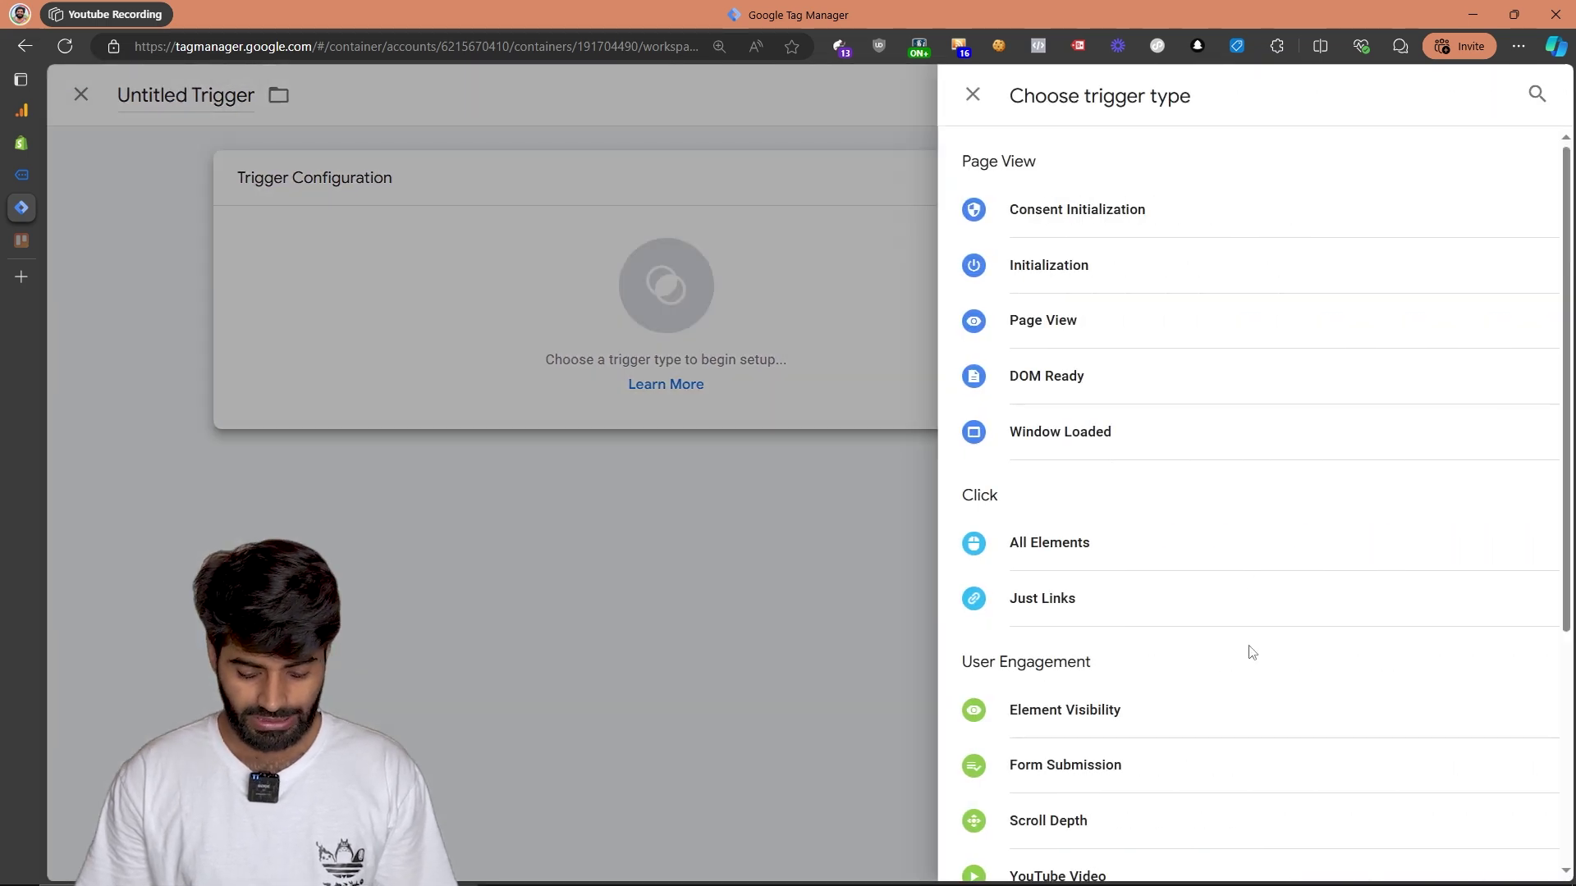
scroll(1250, 654, down, 4)
click(1121, 643)
click(627, 373)
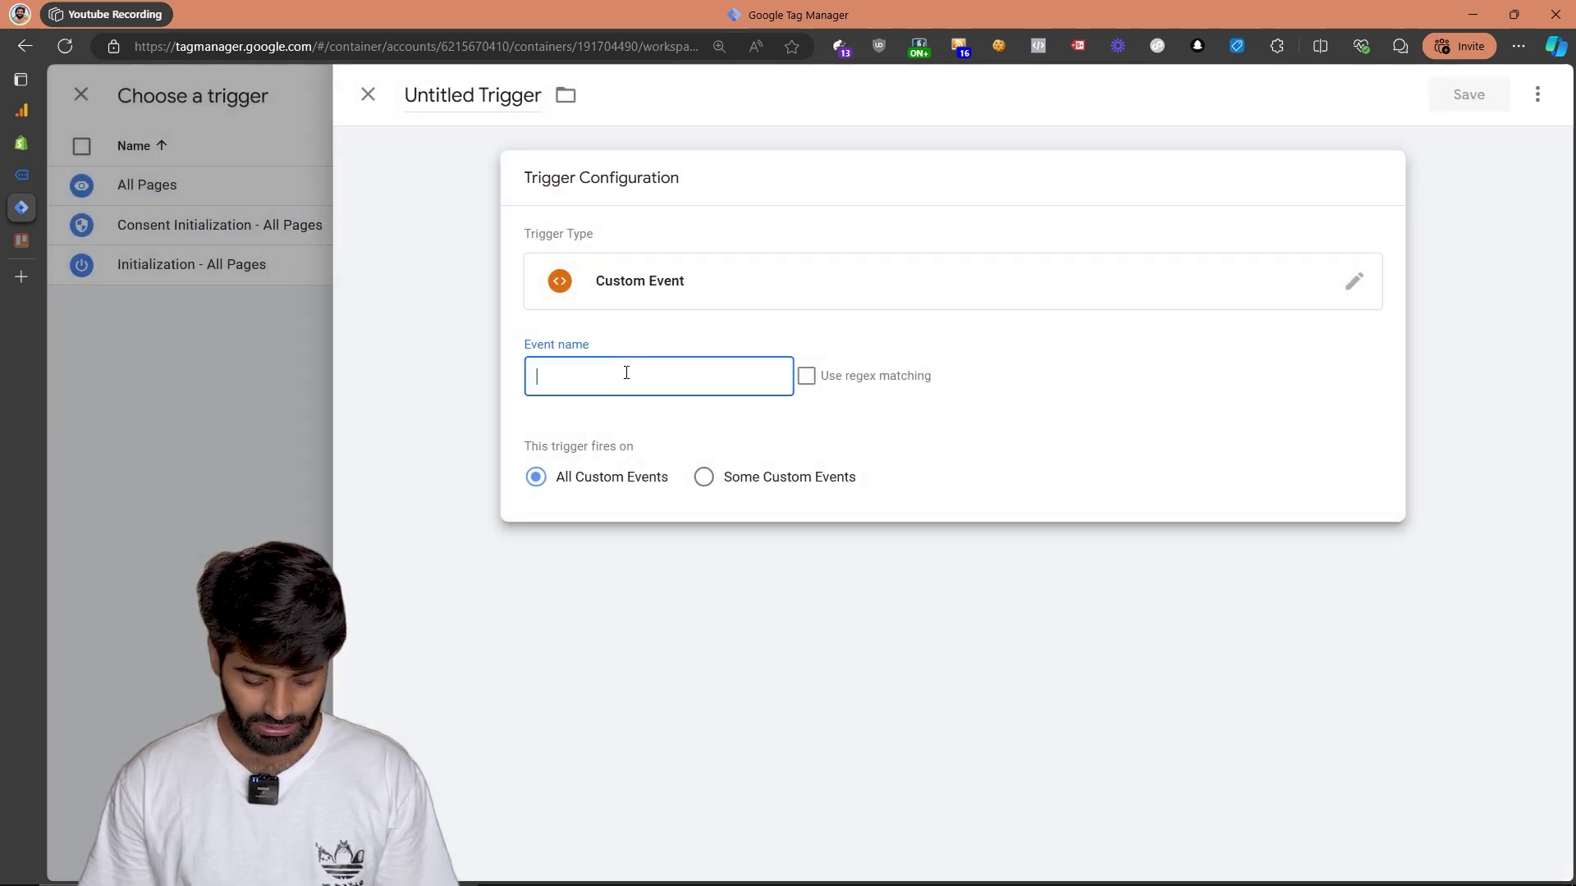
text(remove_from_cart)
- Name the trigger 'CE remove_from_cart', save it, and attach it to the tag
key(ctrl+a)
key(ctrl+c)
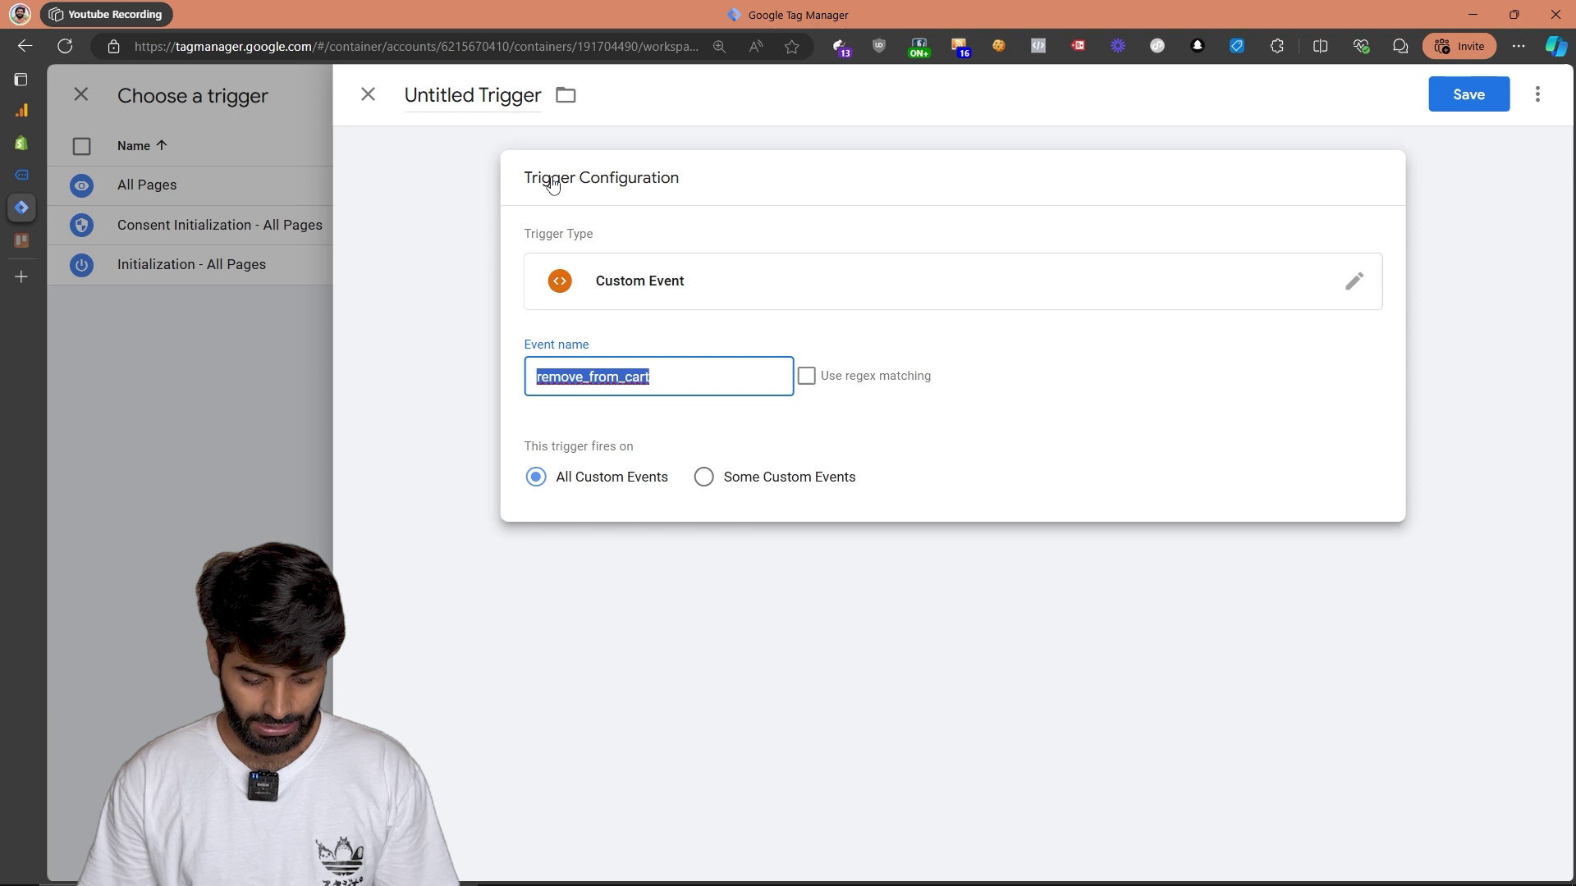
click(472, 91)
text(CE)
key(ctrl+v)
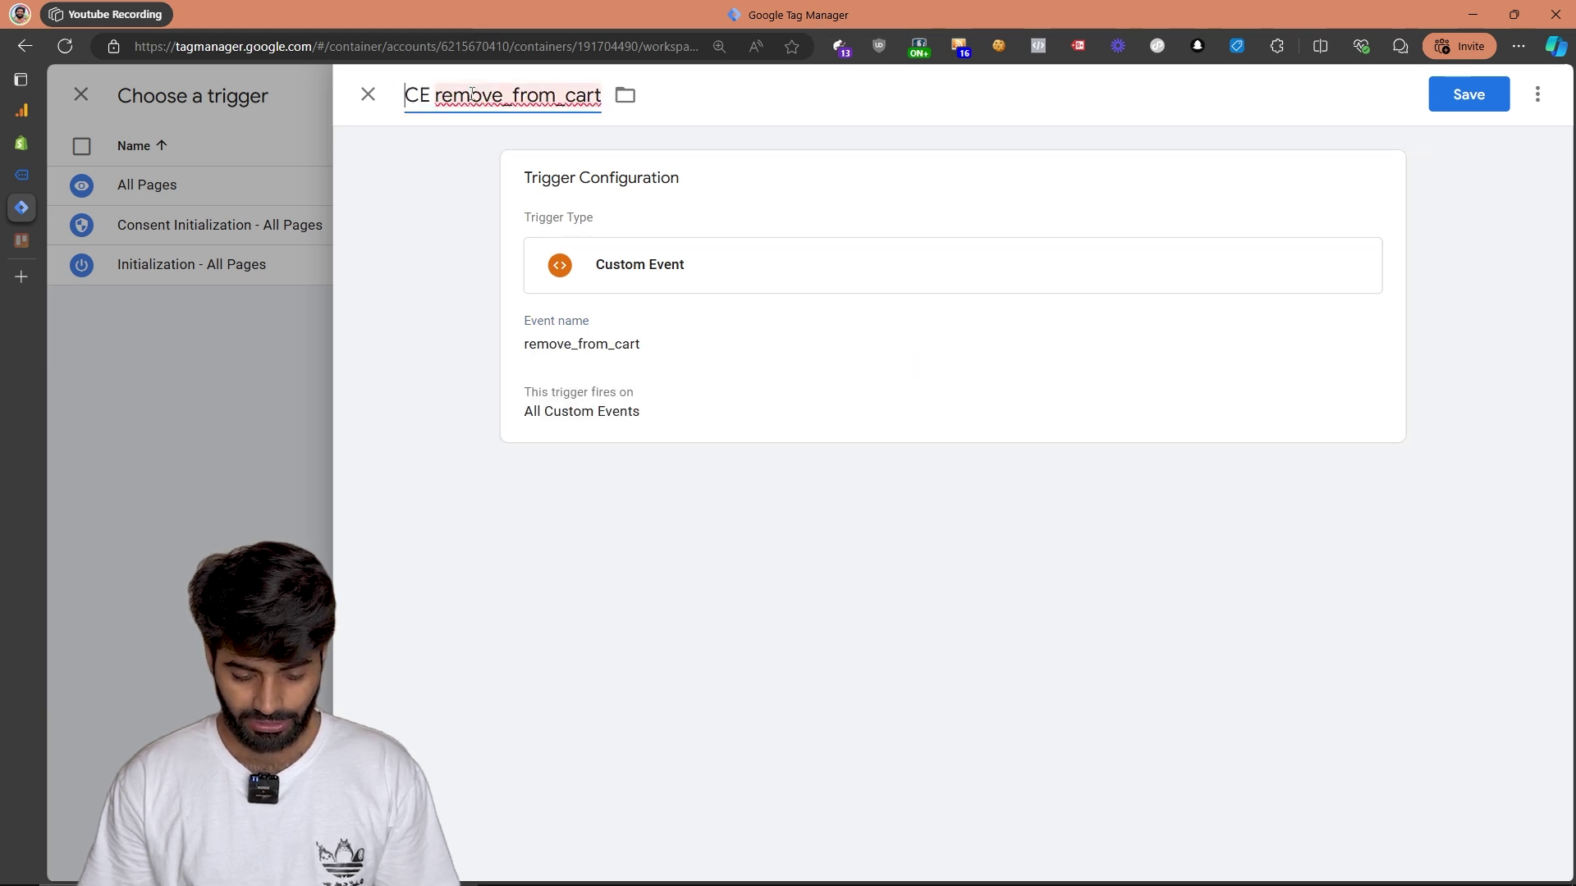
click(1455, 115)
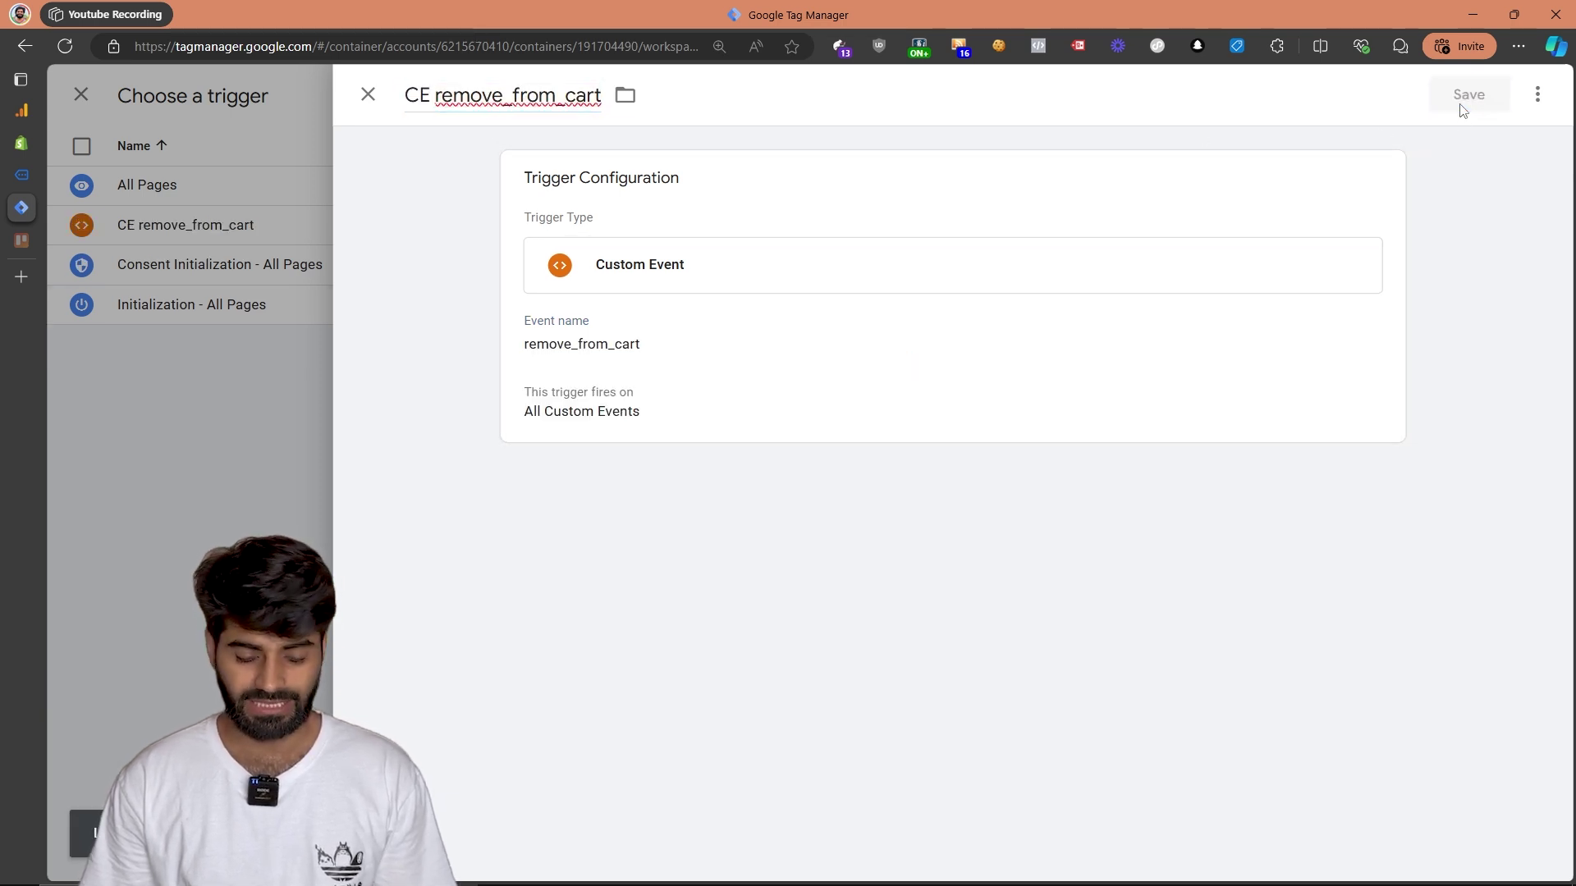
click(891, 343)
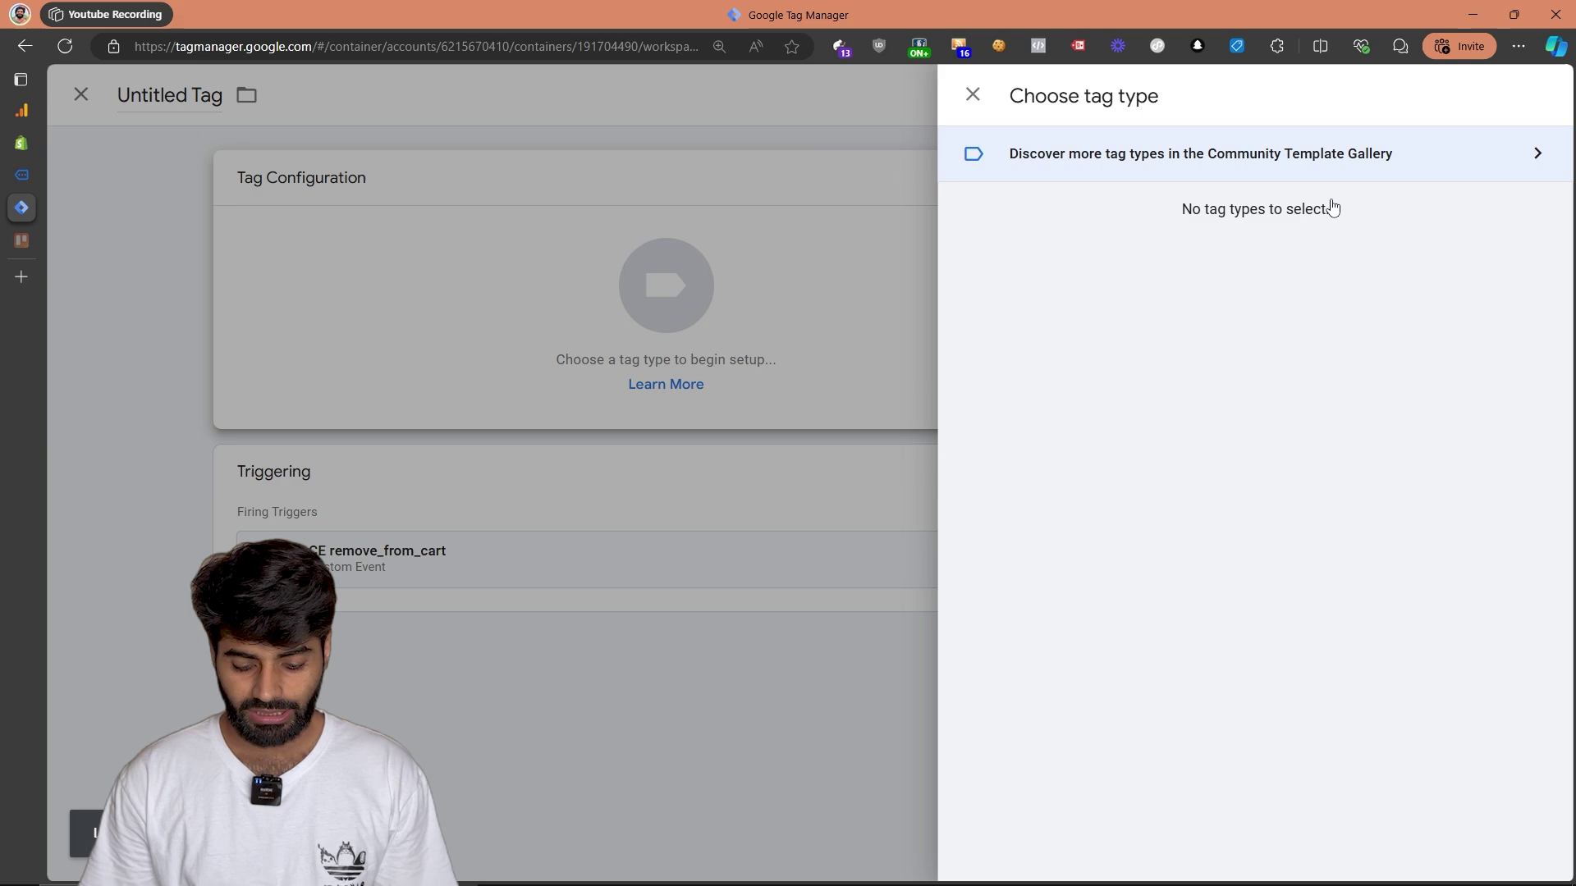
- Make the tag a GA4 Event using {{Ga4 Measurment ID}} with event name remove_from_cart
click(1110, 275)
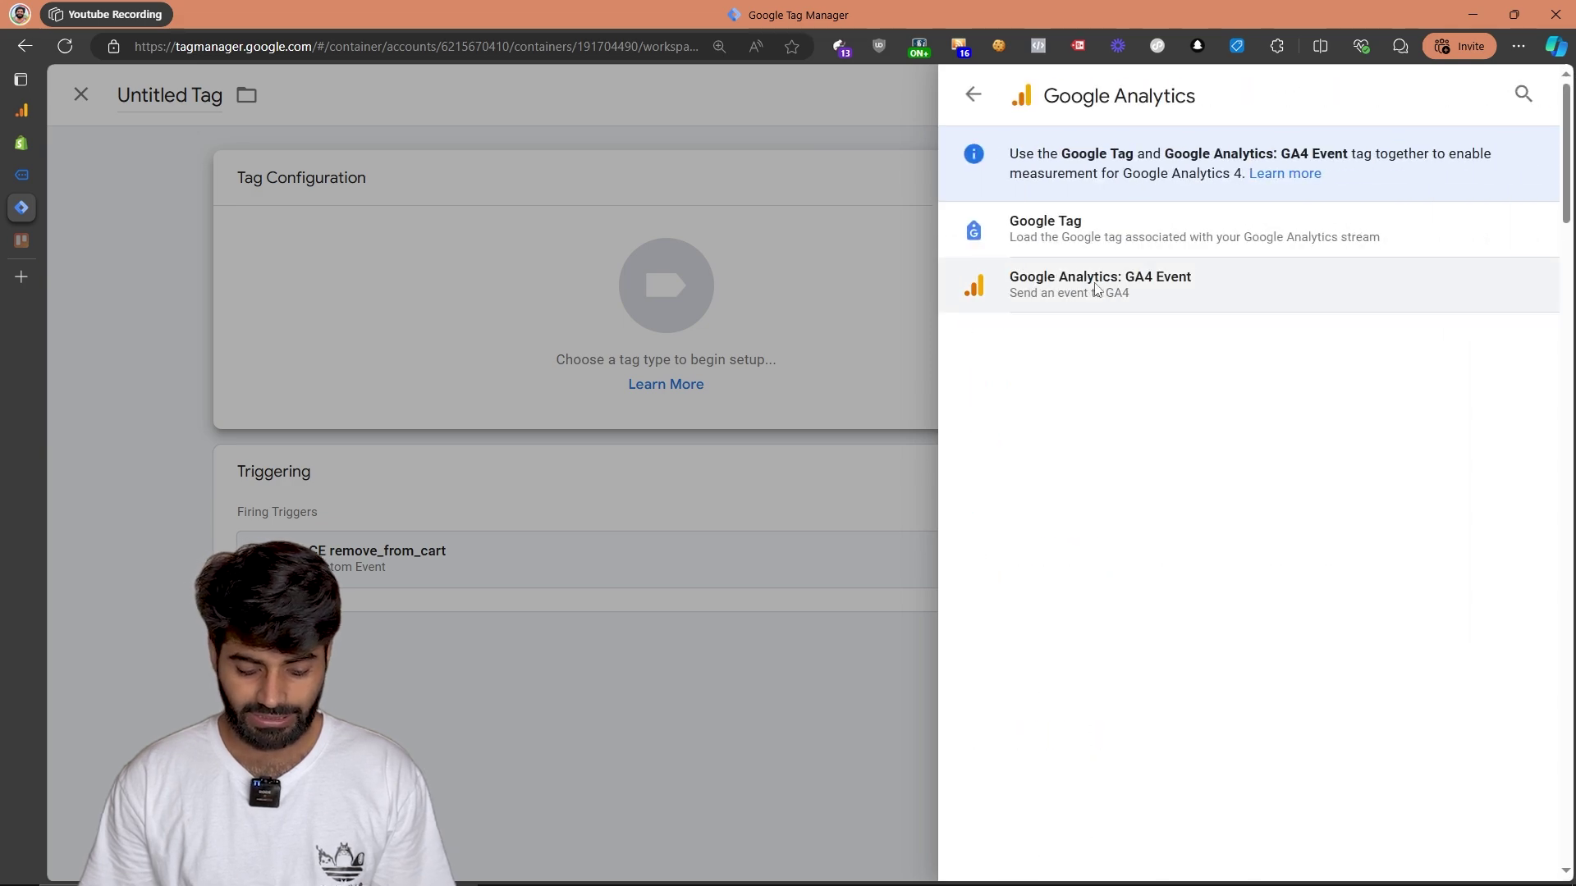
click(1096, 284)
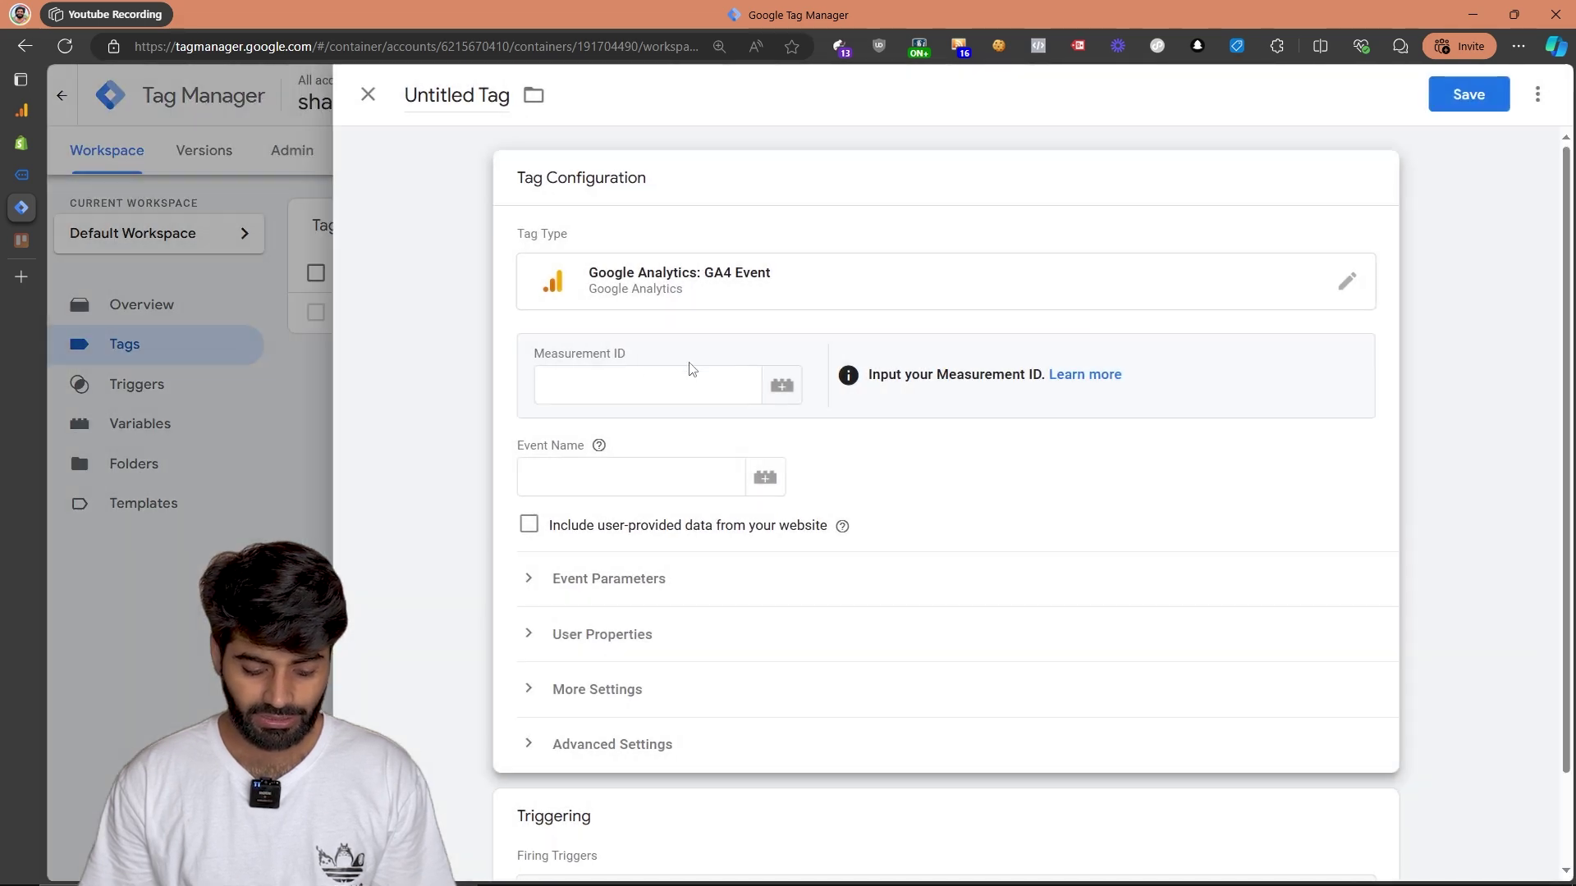
click(788, 392)
click(583, 237)
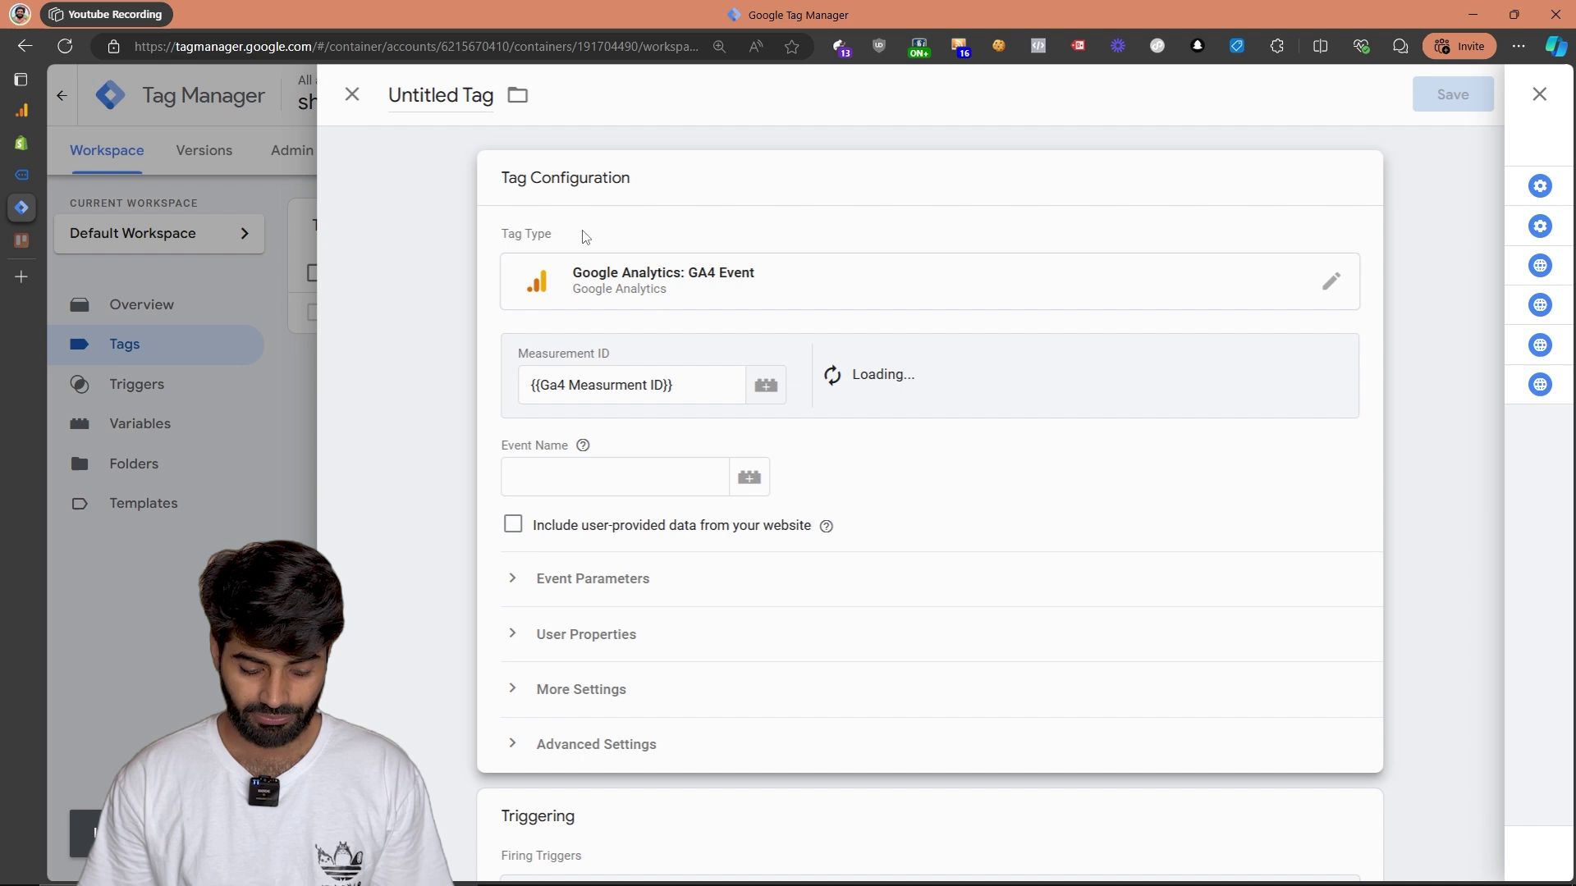
click(579, 476)
key(ctrl+v)
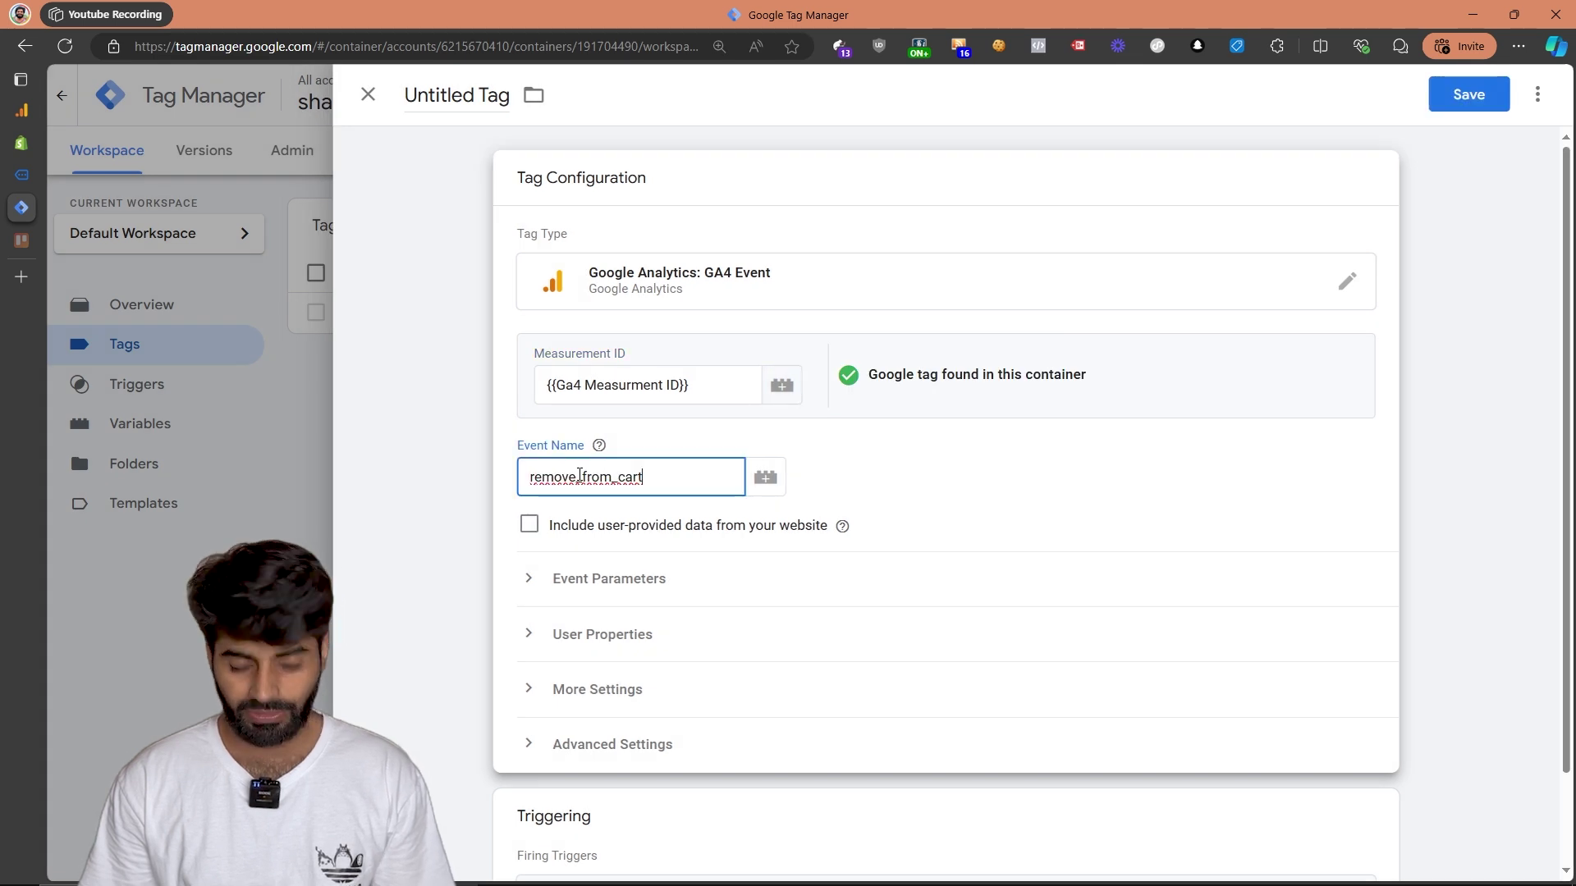
- Enable Send Ecommerce data, name the tag 'Ga4 CE remove_from_cart', and save it
scroll(574, 508, down, 1)
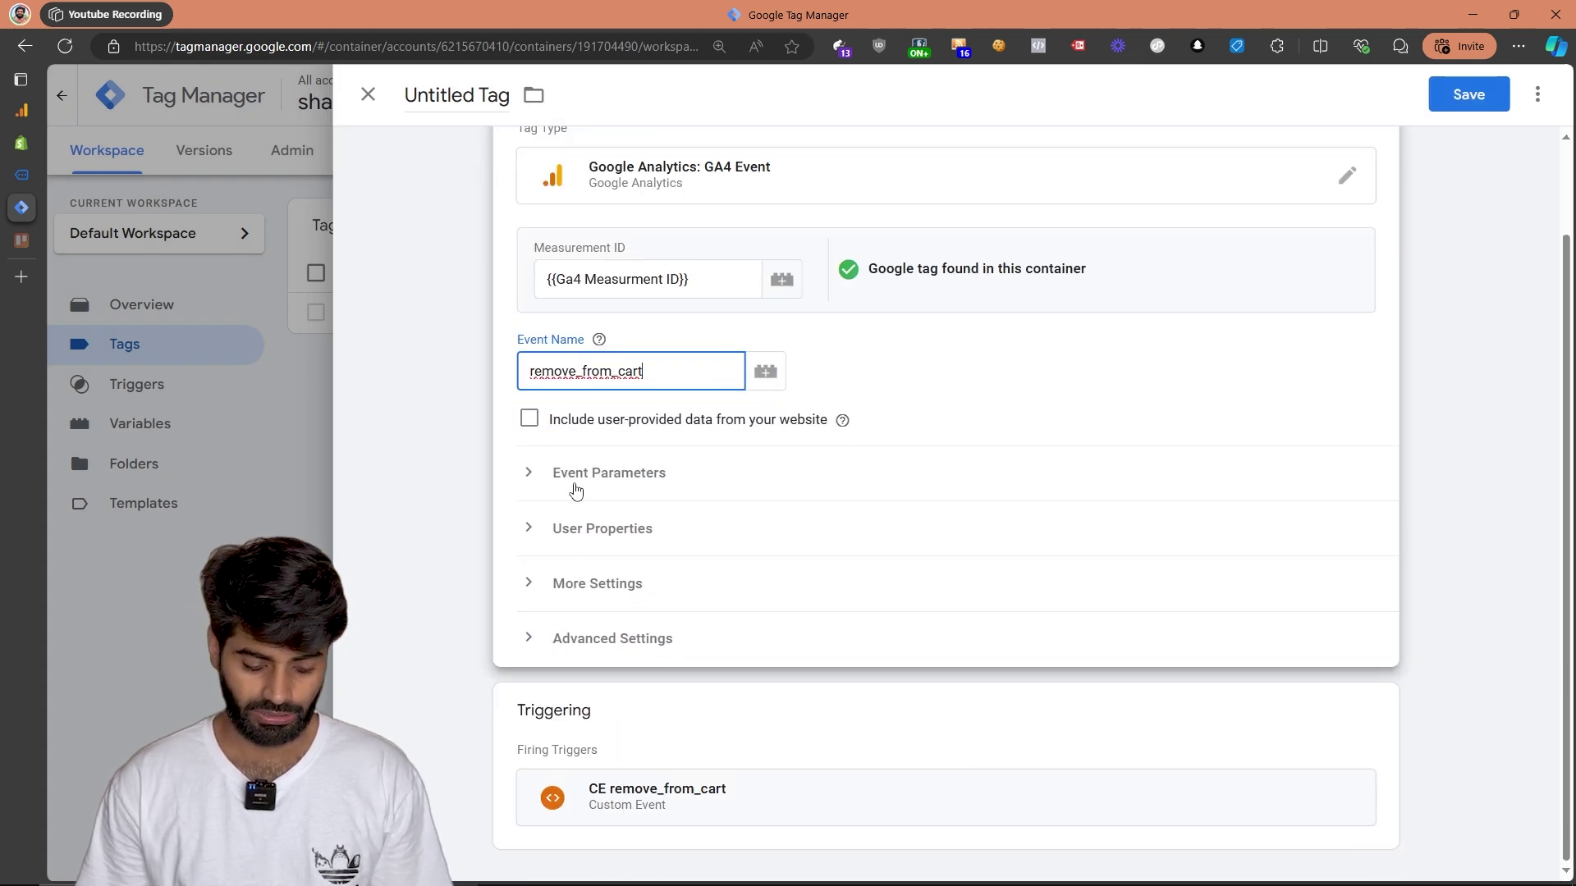
click(560, 583)
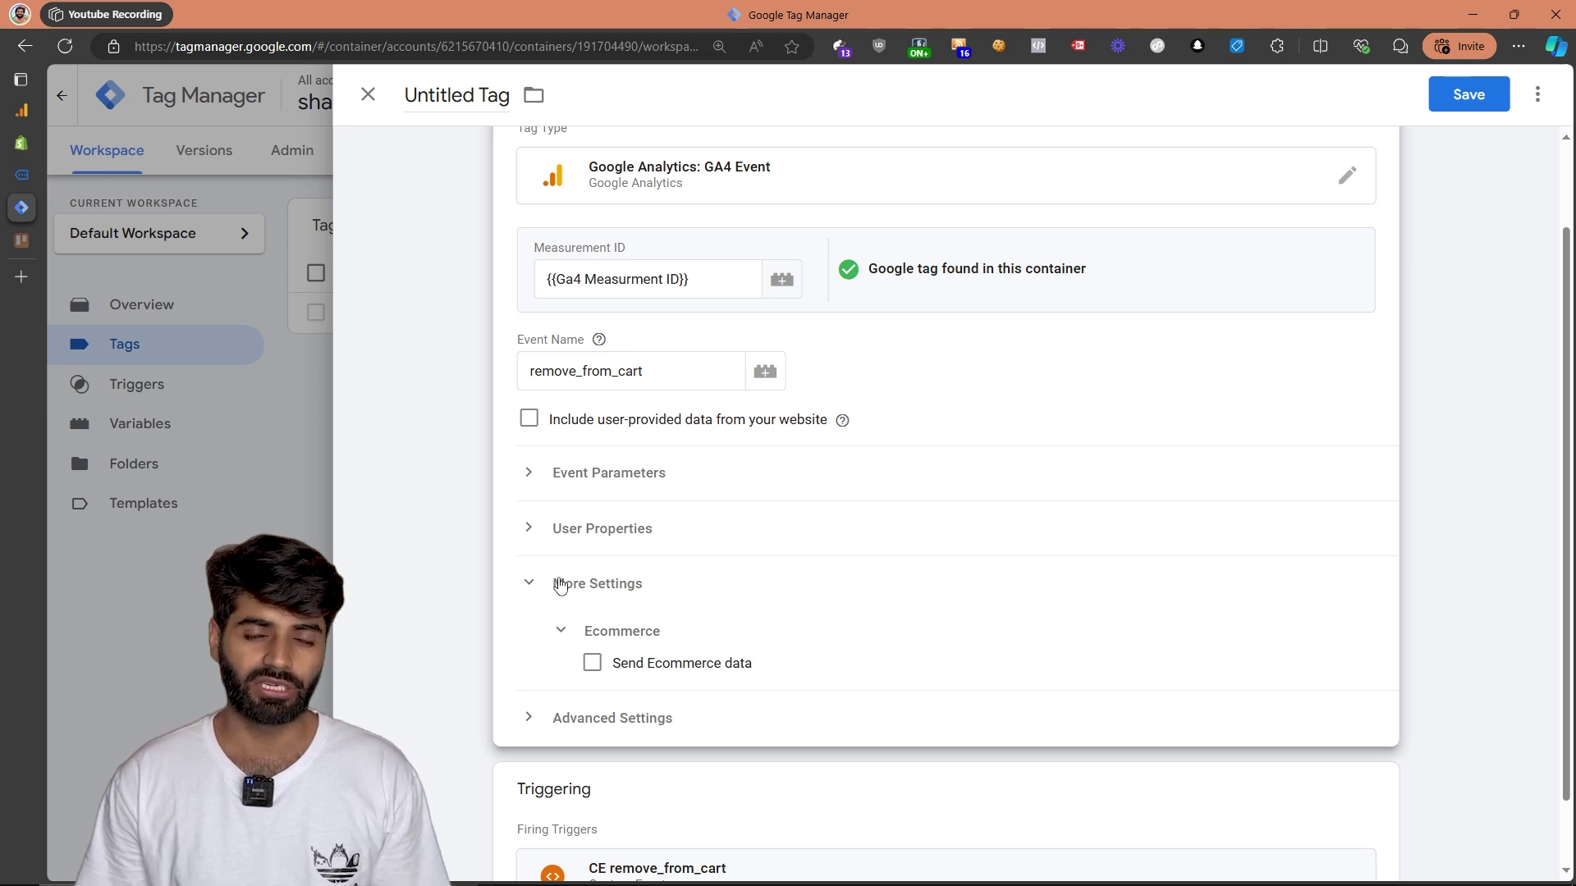
click(591, 662)
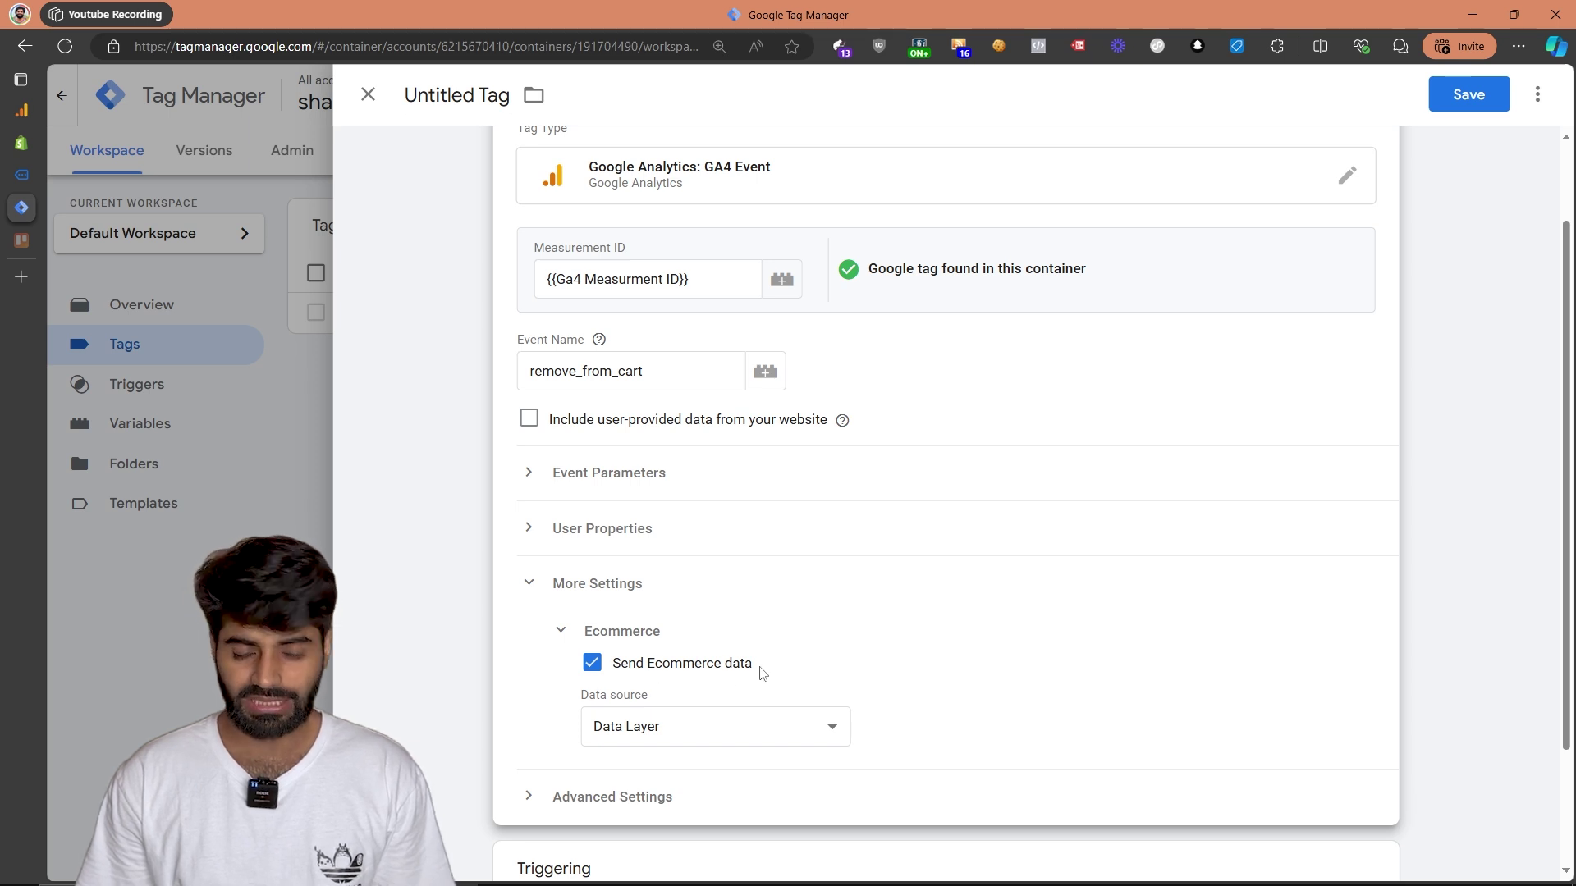
click(466, 97)
text(G)
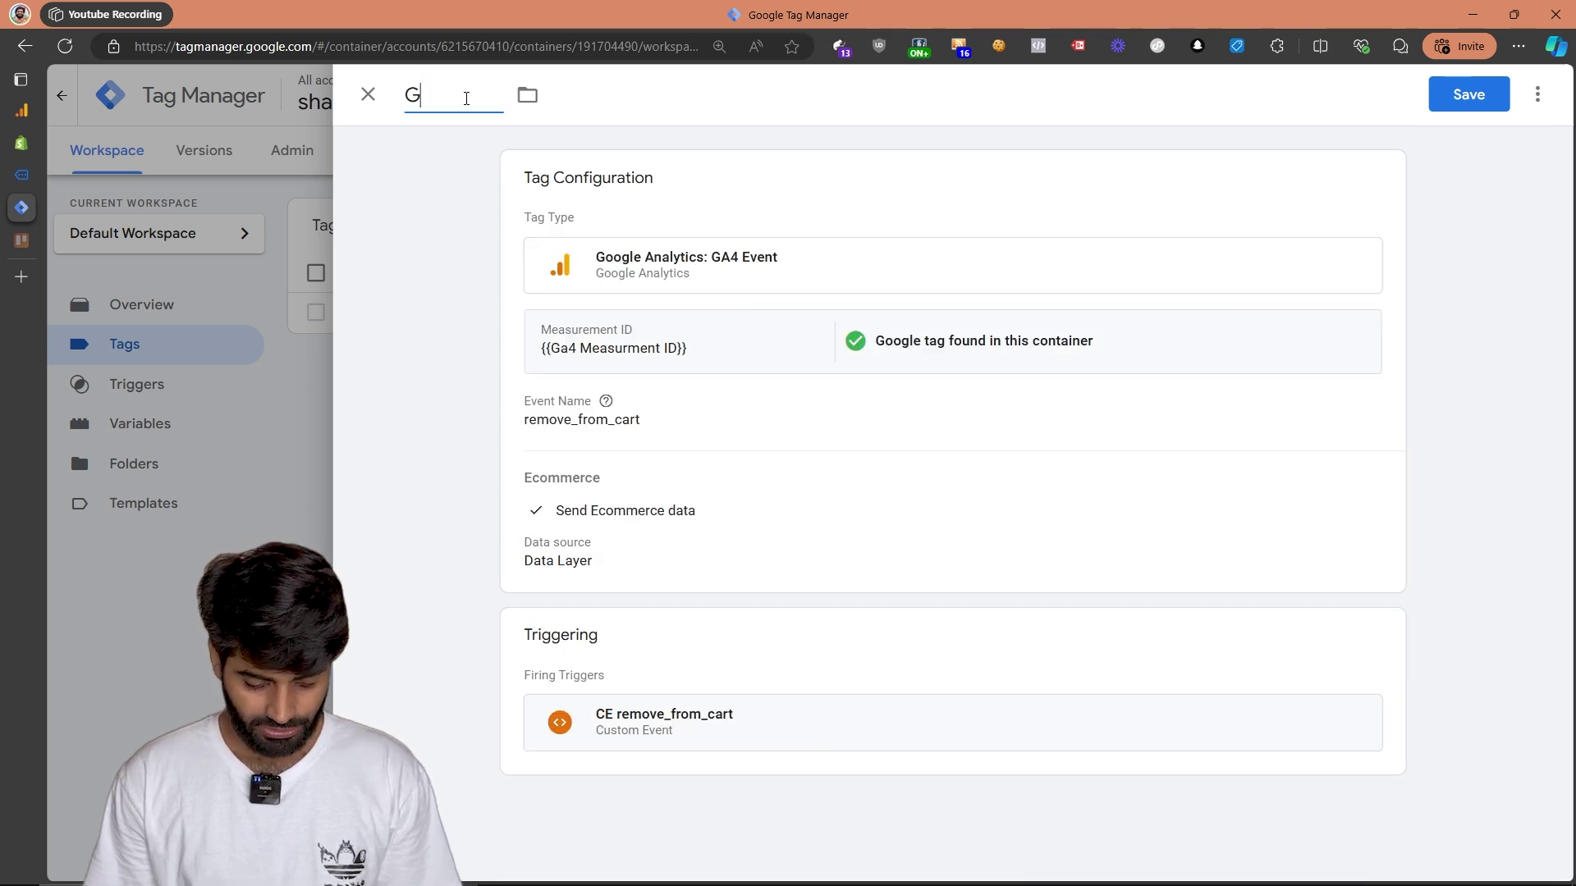
text(a4 CE)
text(remove_from_cart)
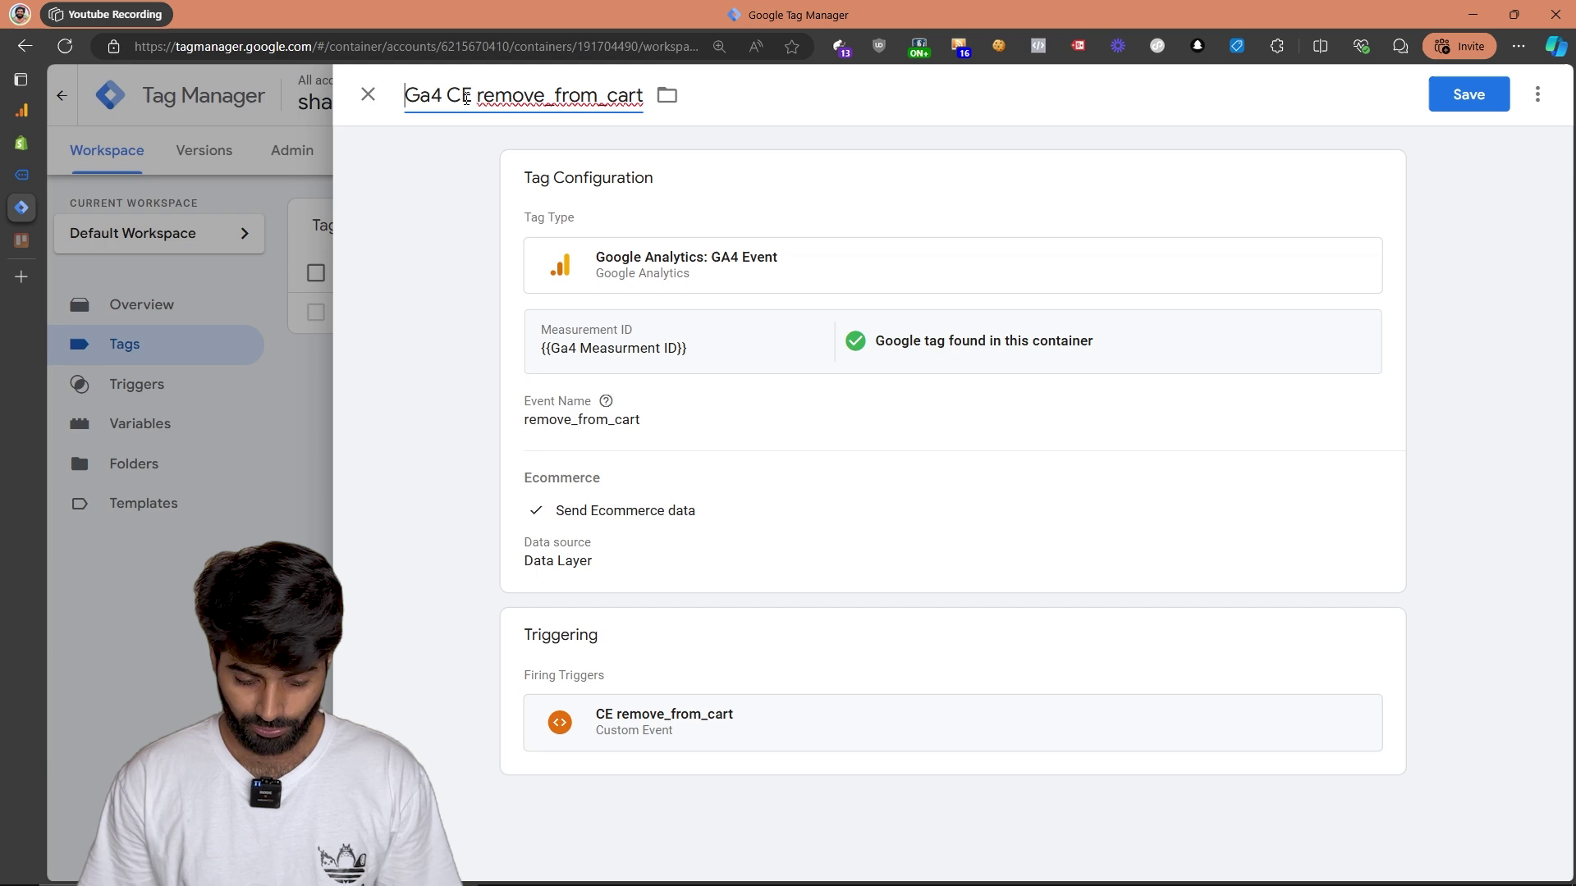
click(1482, 97)
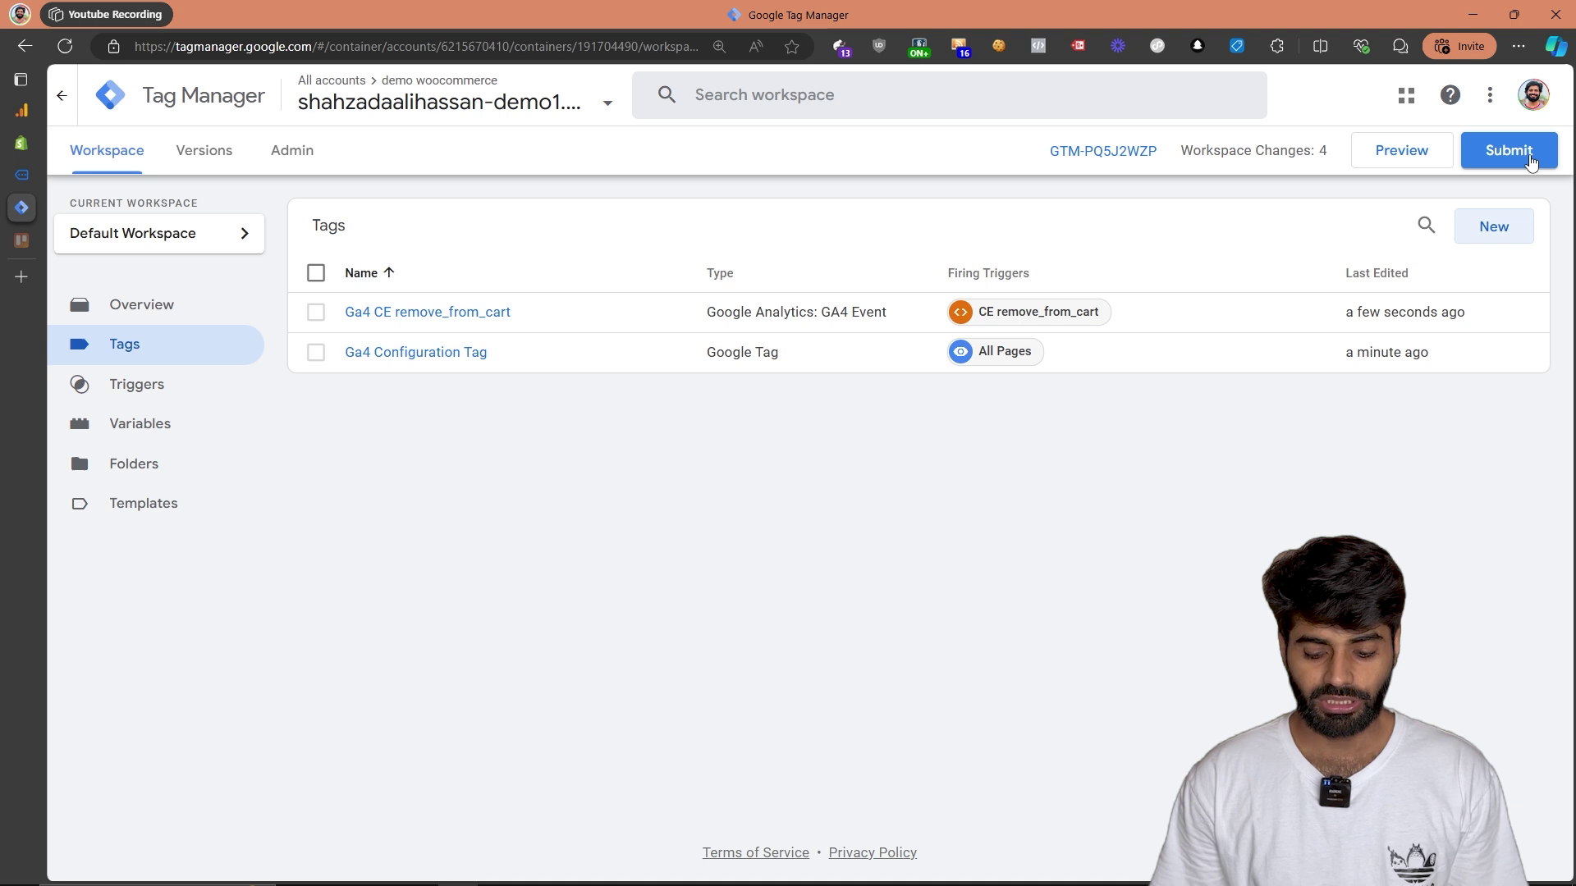
- Submit and publish the container with version name 'TrackingAcademy - Ga4 remove_from_cart'
click(1535, 152)
click(726, 324)
text(TrackingAcademy - Ga4 Remove)
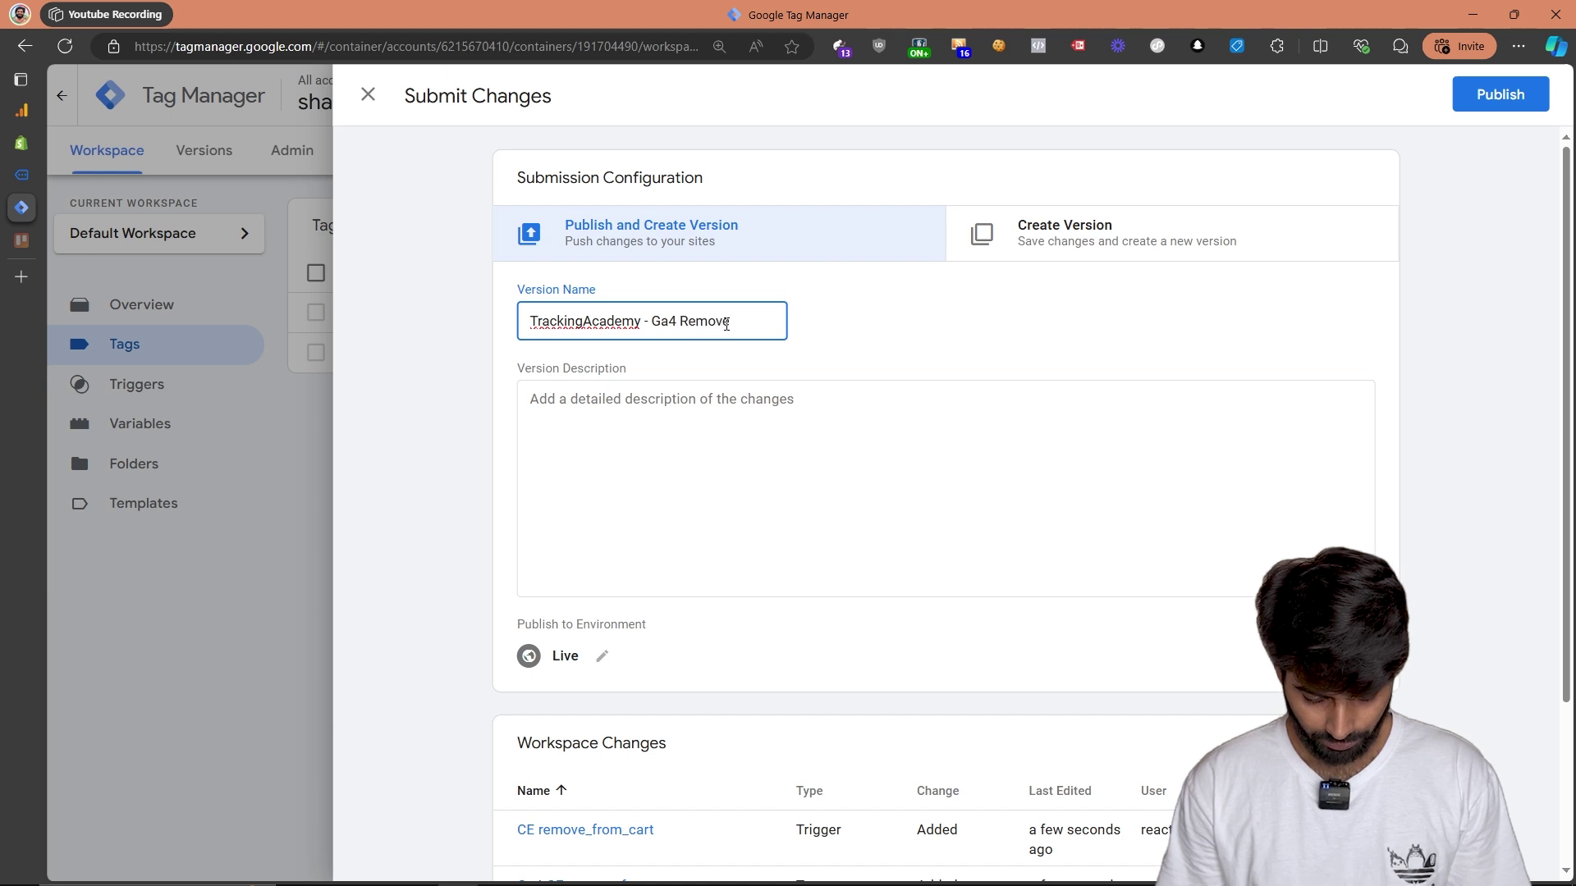
key(ctrl+BackSpace)
text(remove_from_cart)
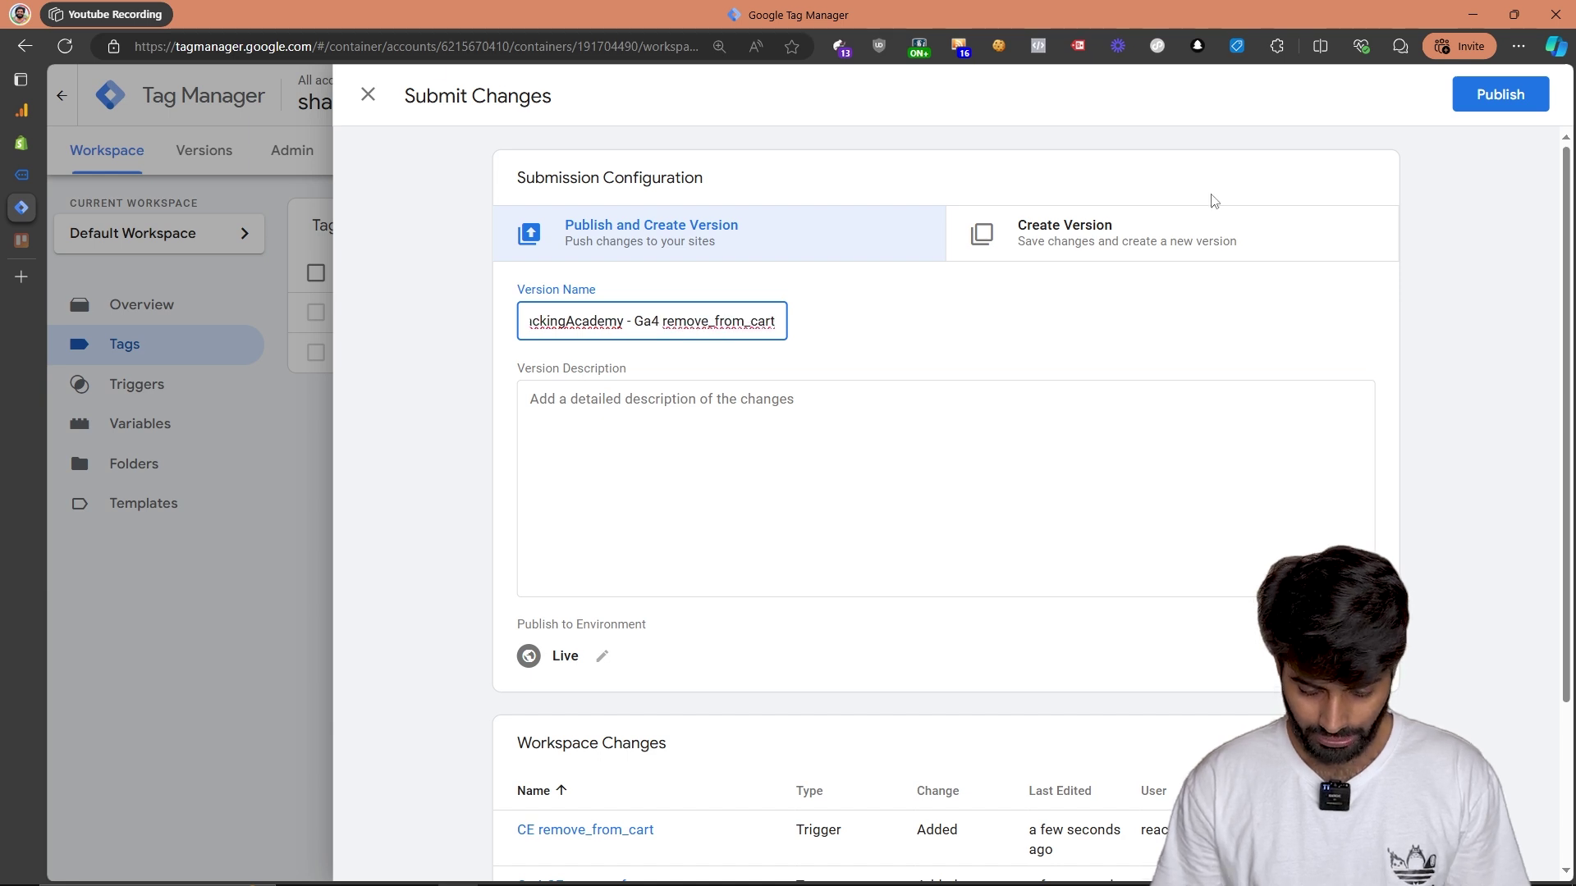
click(1484, 92)
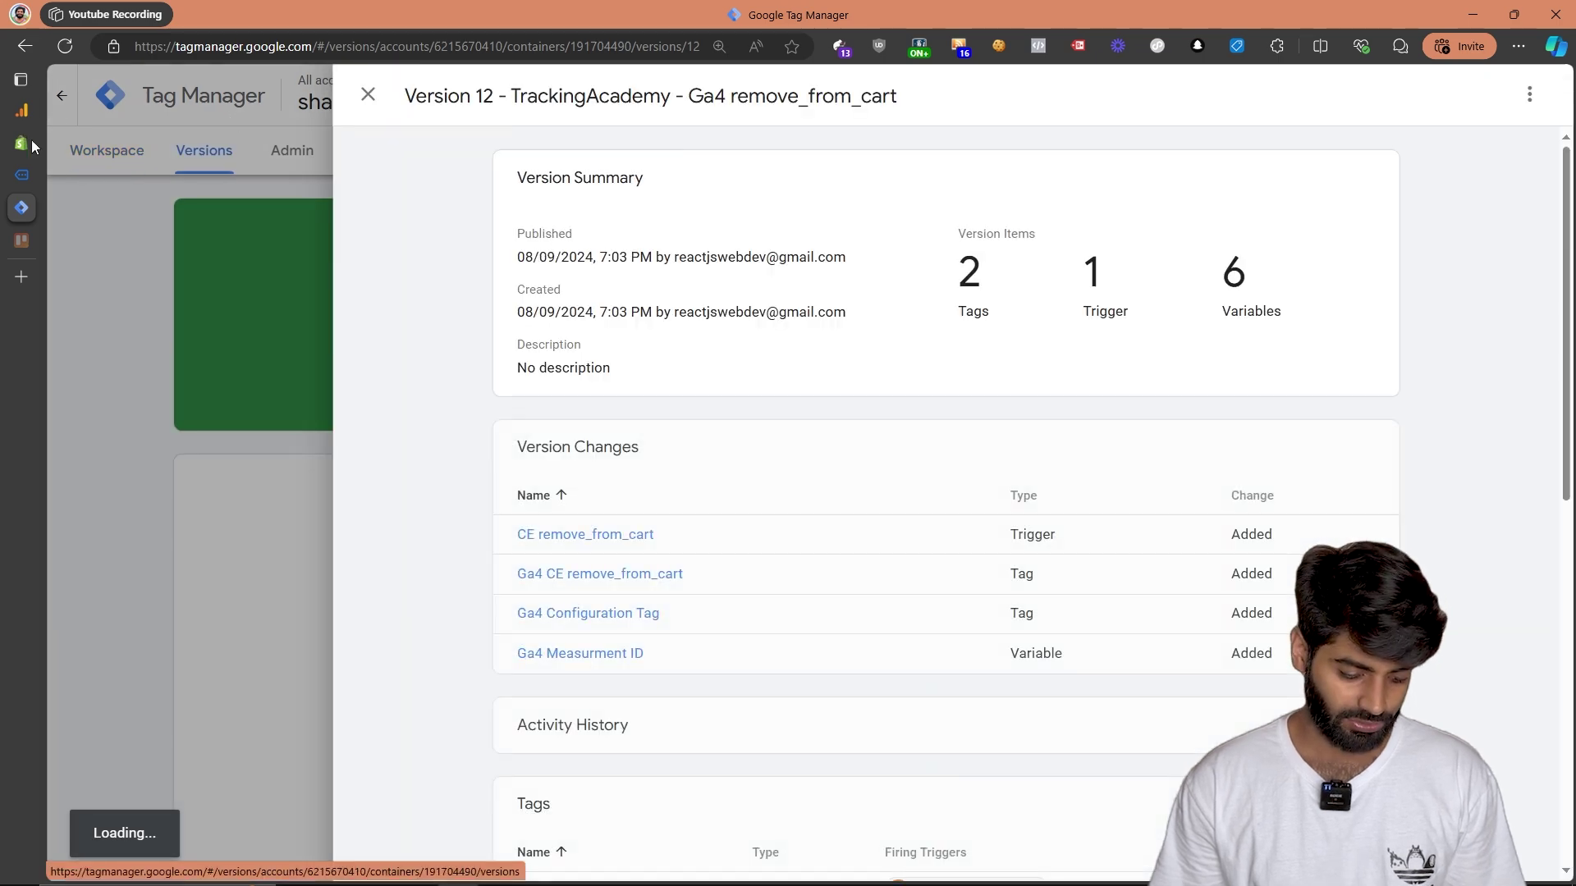
click(21, 142)
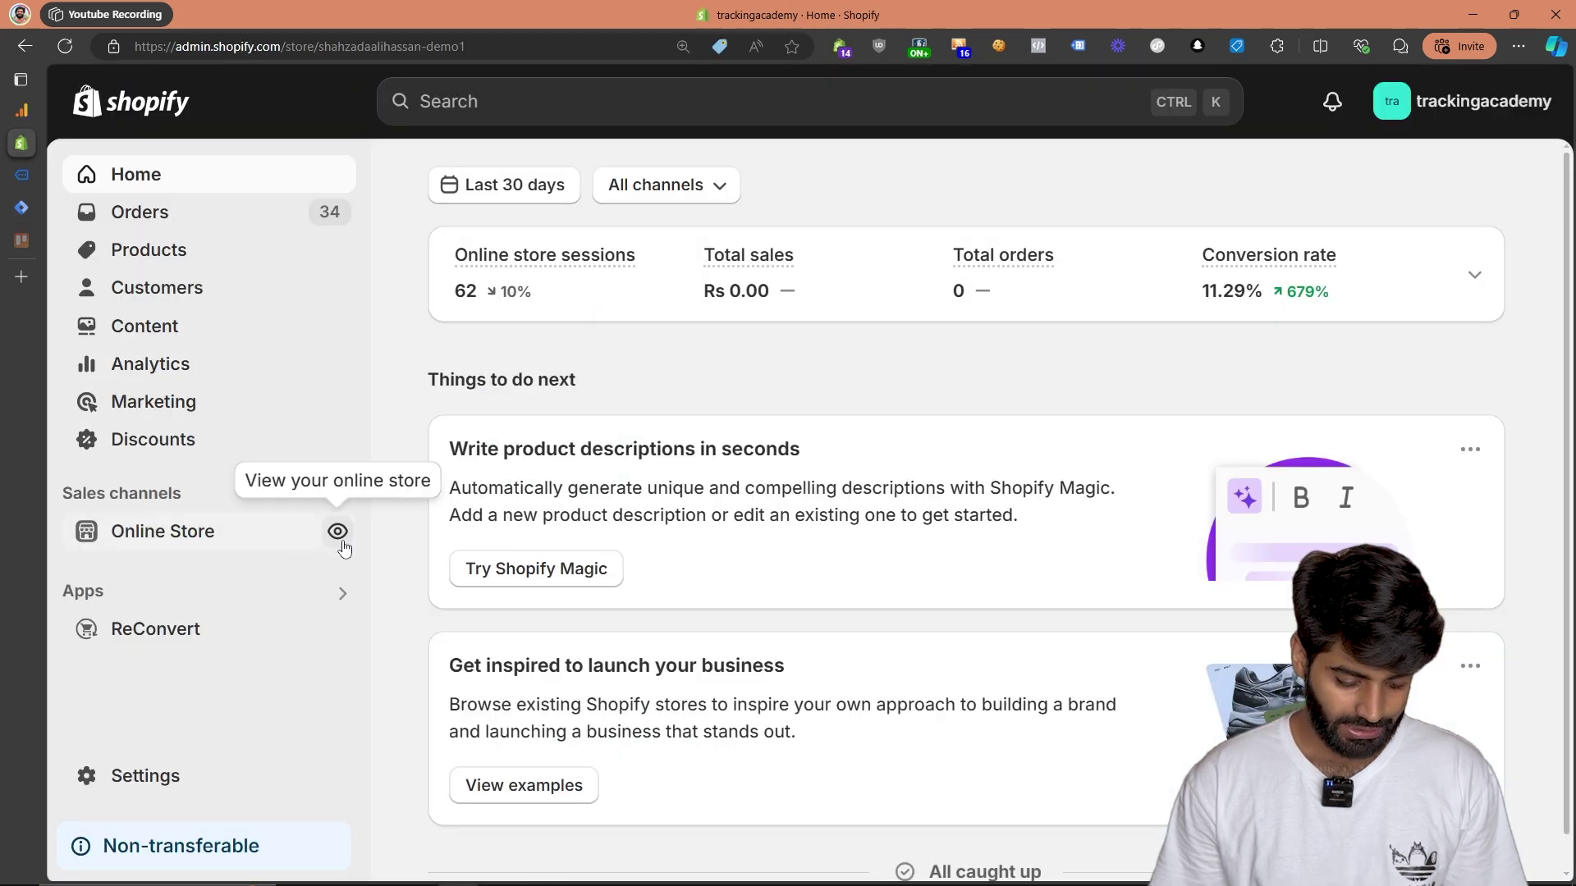
- Open the live store's cart page showing Product 002 Title and dock DevTools beside it
click(343, 543)
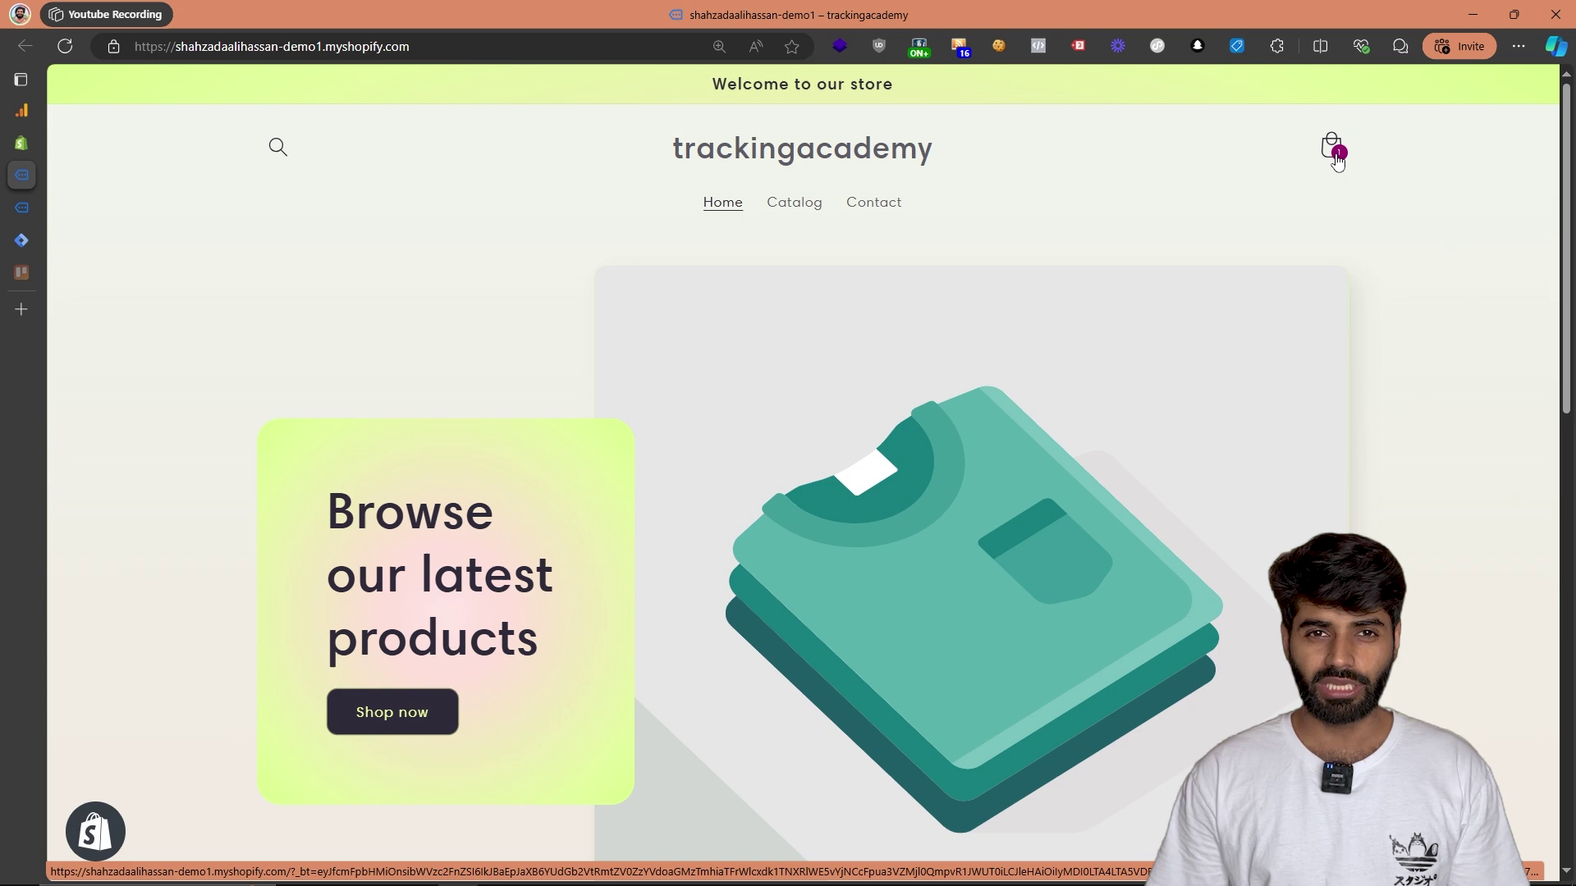
click(1335, 156)
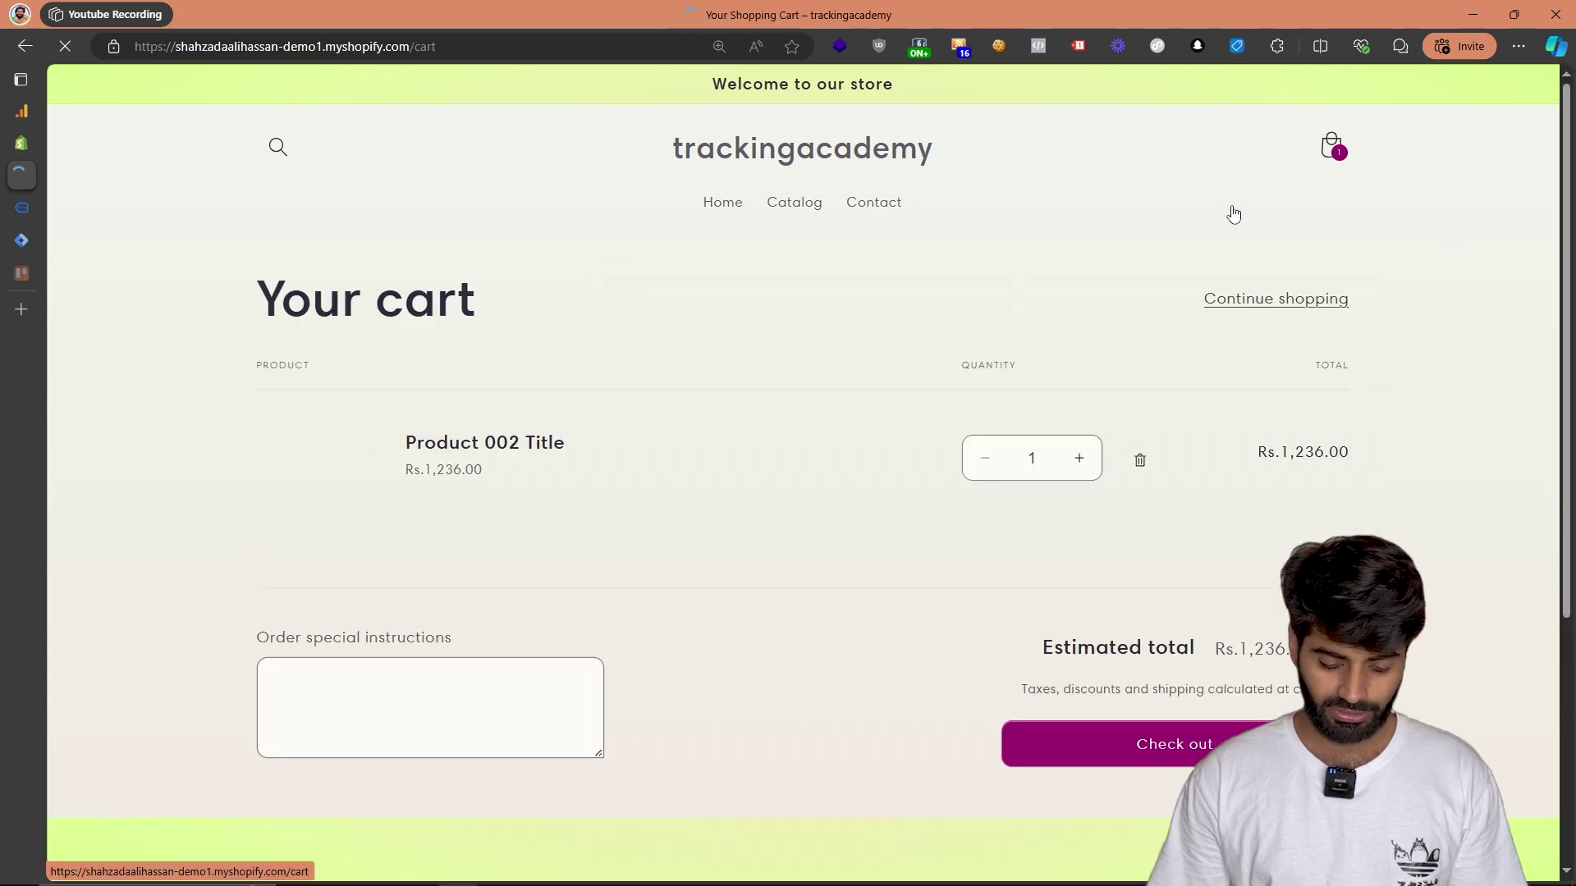
right_click(892, 408)
click(946, 867)
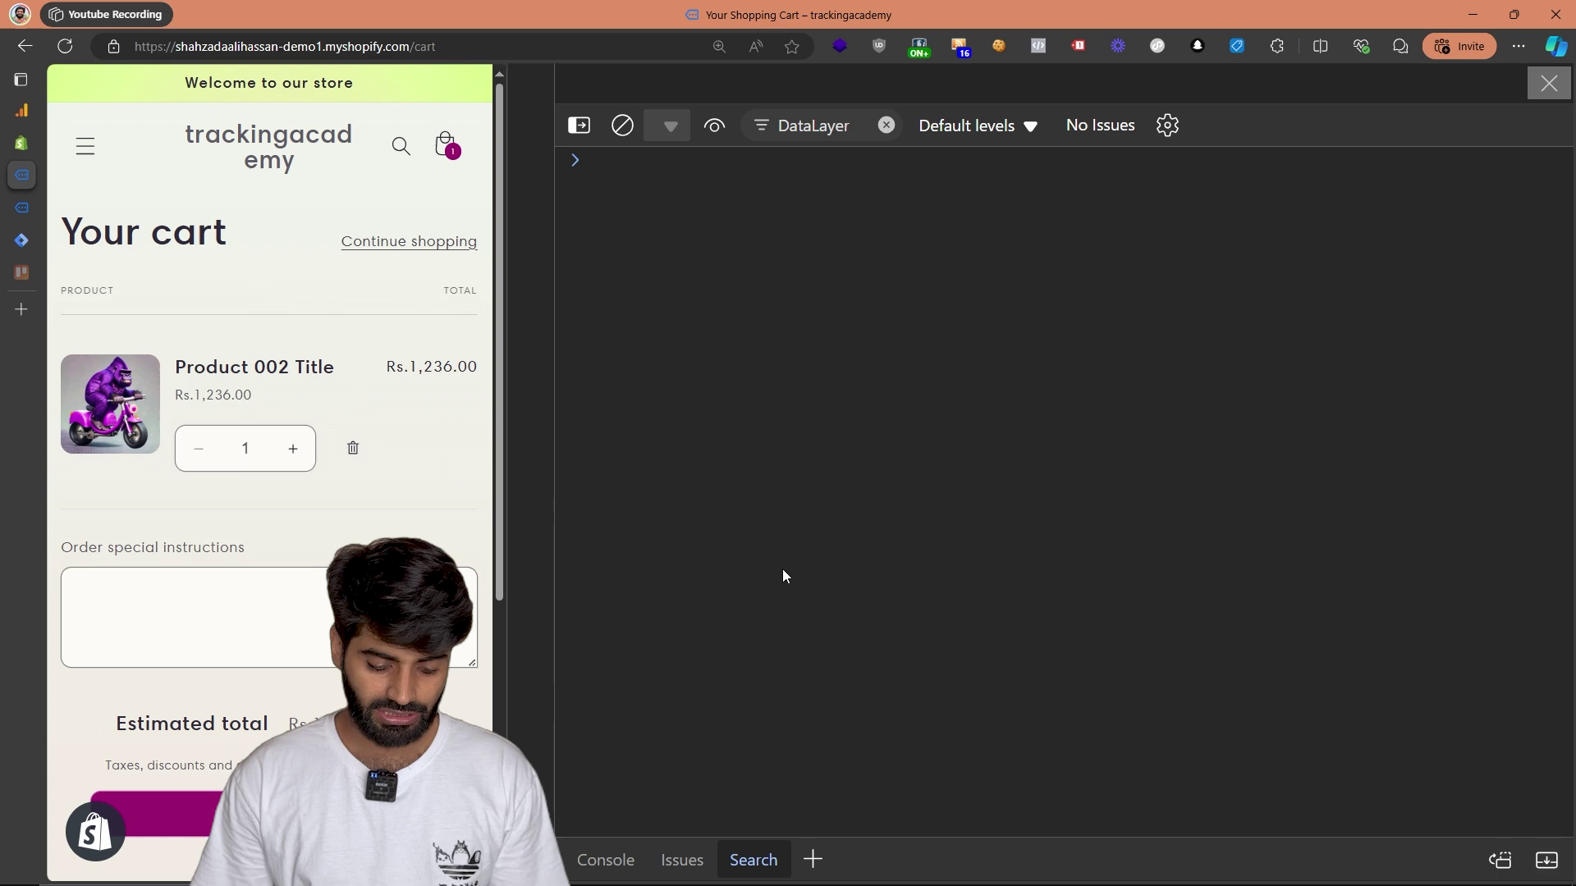
- Review the GA4 page_view hit in the unfiltered Console, then view the collect? requests in Network
click(527, 326)
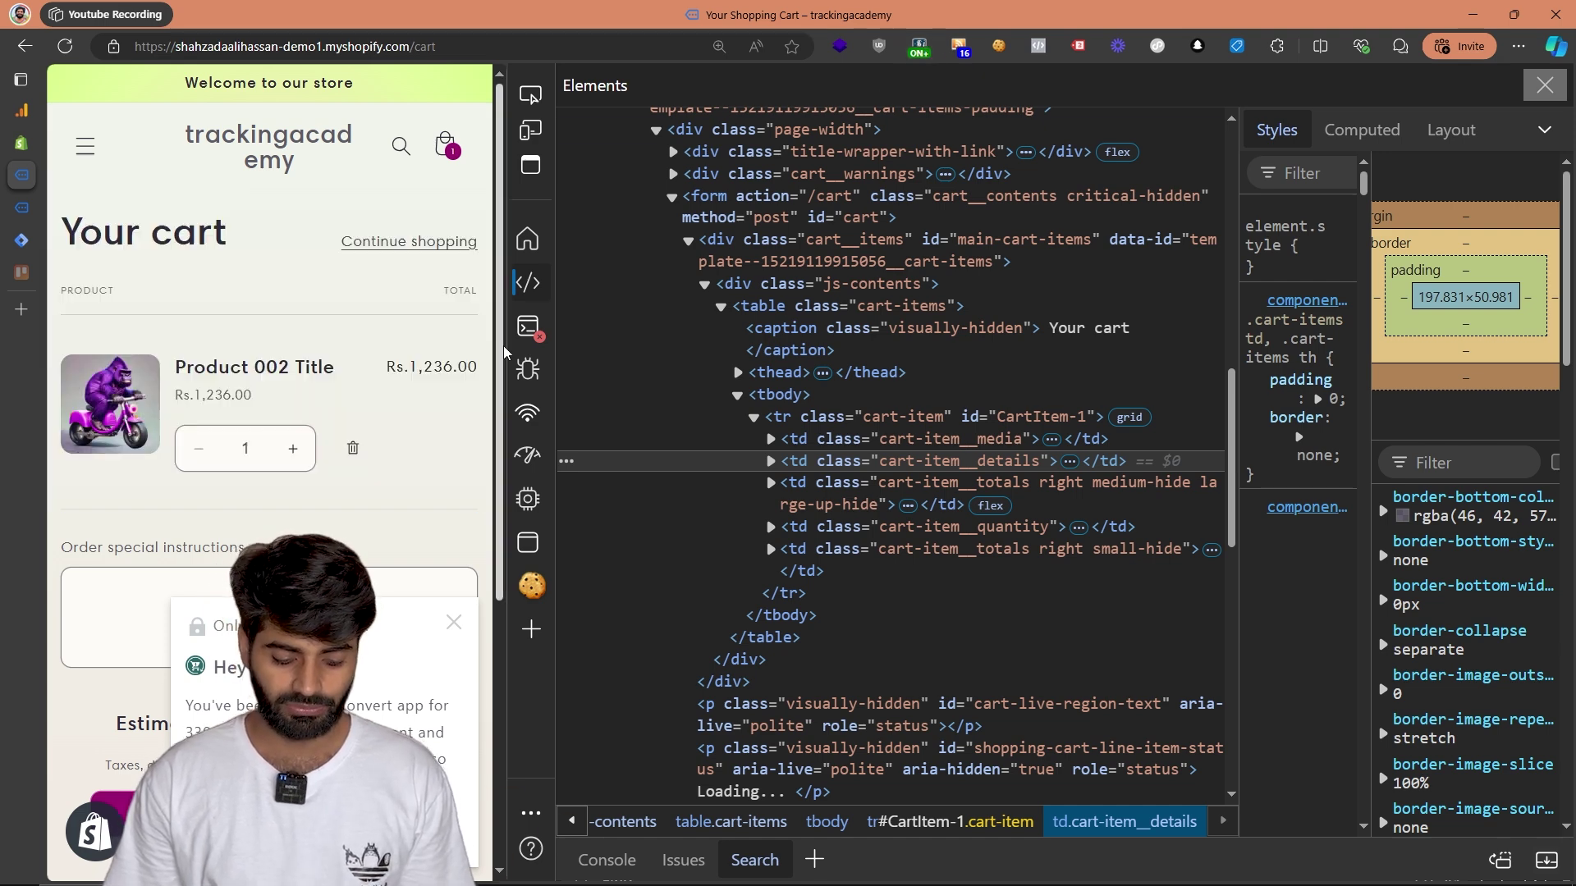
click(527, 327)
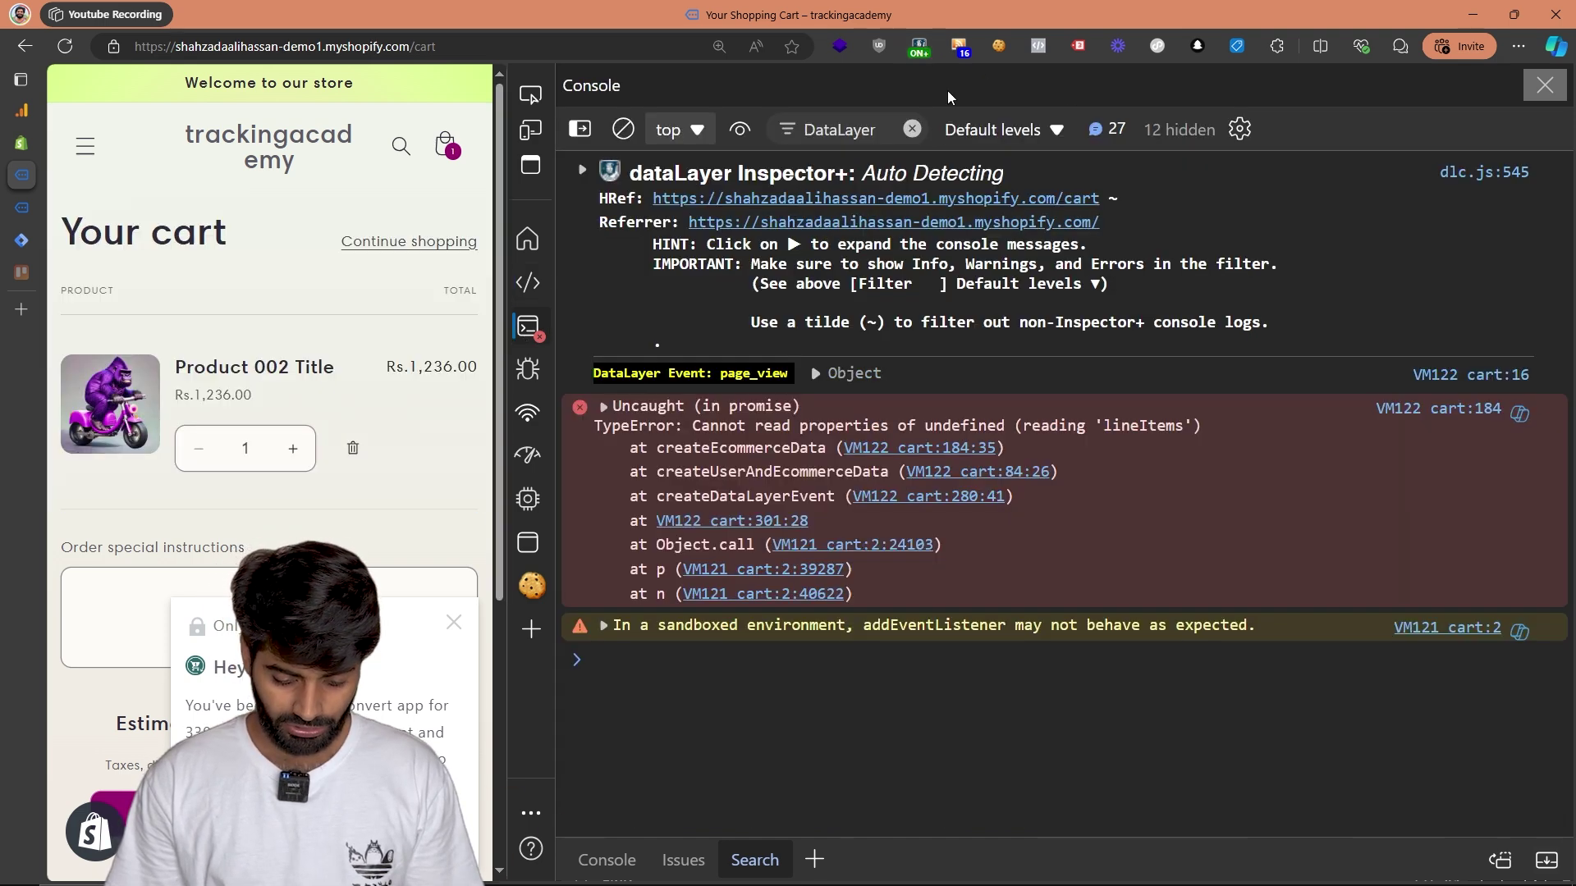
click(911, 129)
click(773, 588)
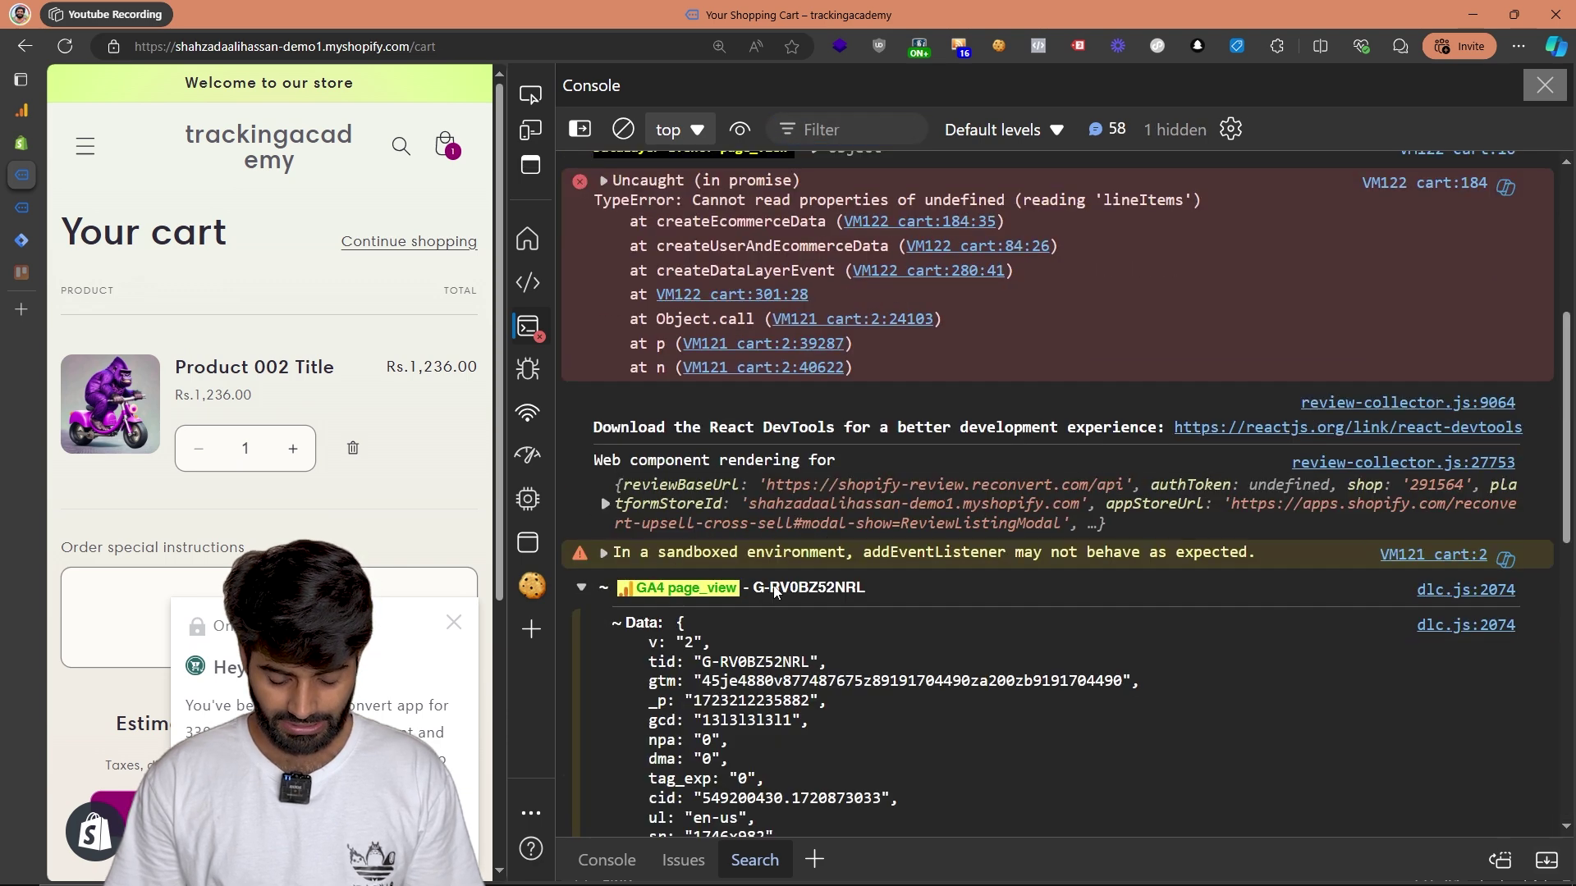
scroll(809, 392, up, 2)
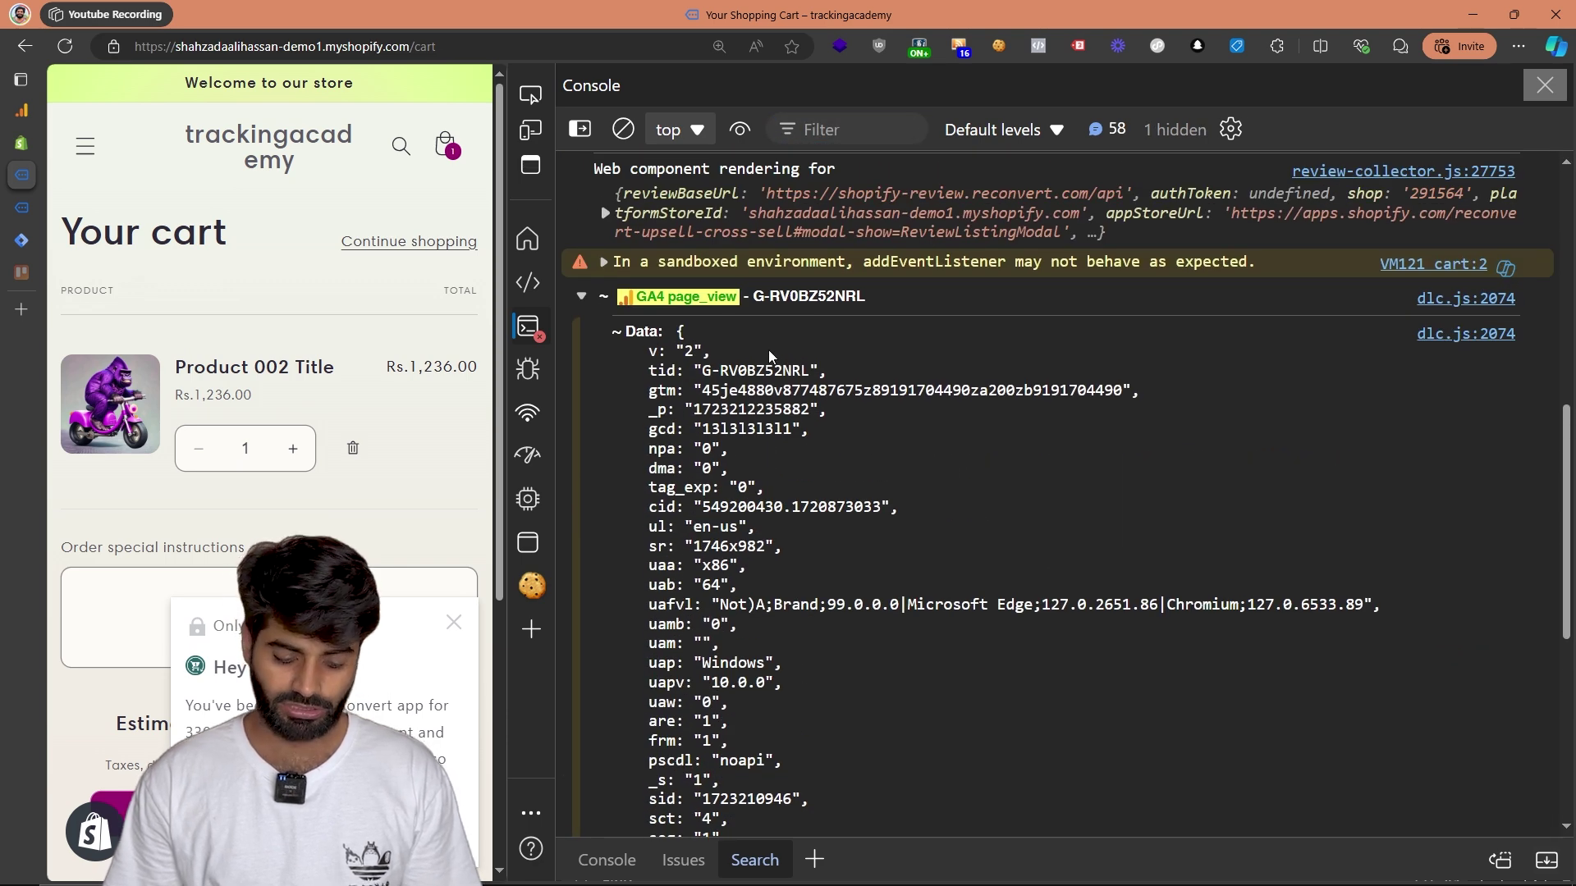
click(526, 415)
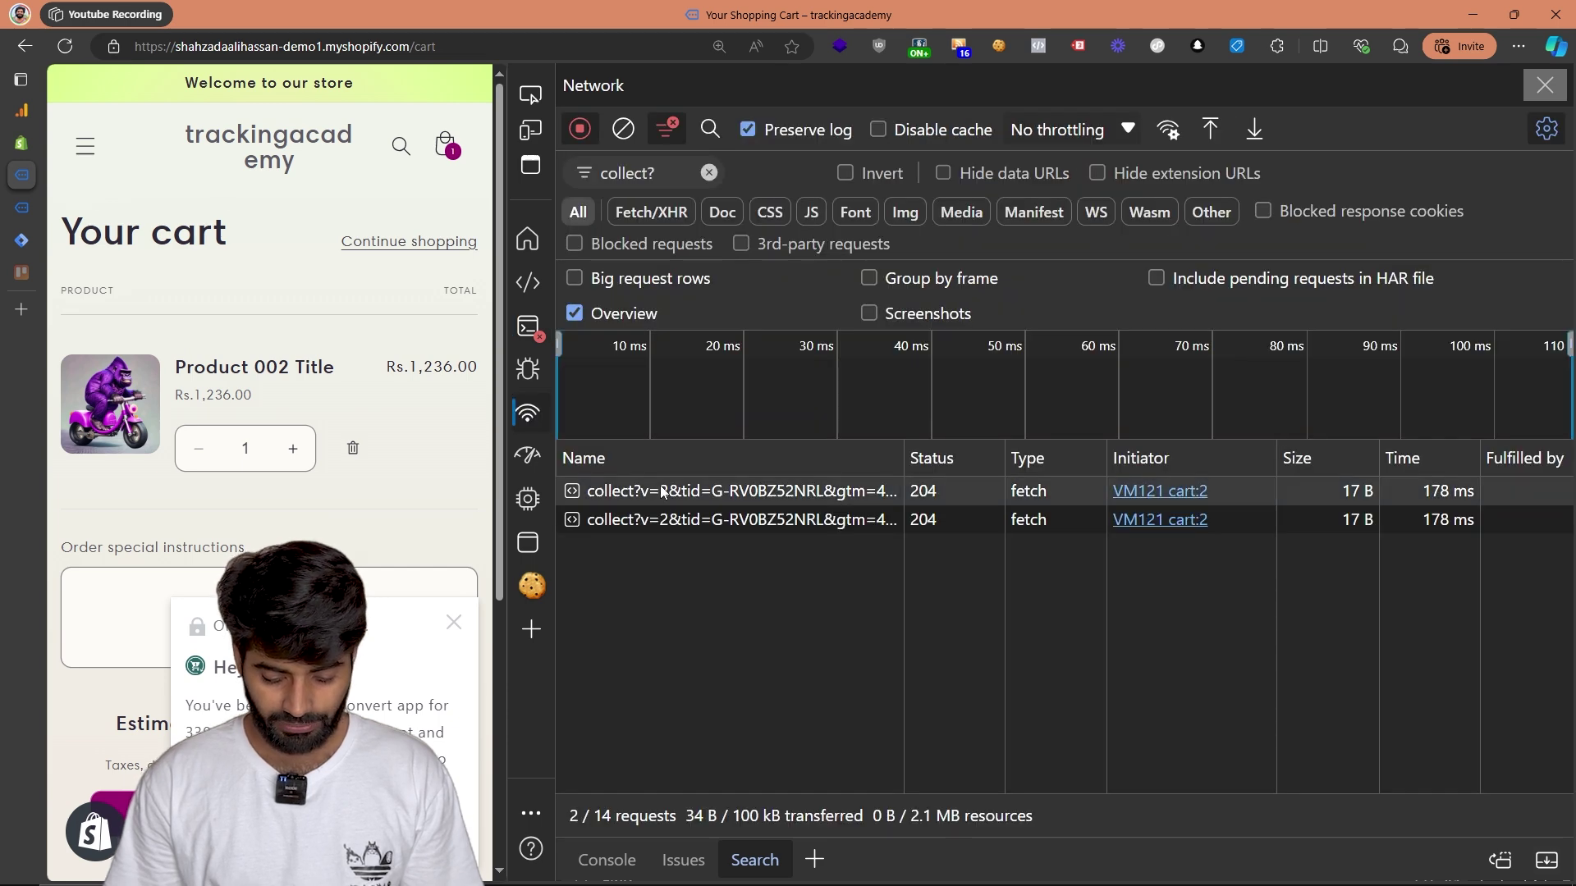
- Check the two existing collect requests' payloads, identifying their scroll and page_view events
click(678, 519)
scroll(1083, 706, down, 6)
click(958, 753)
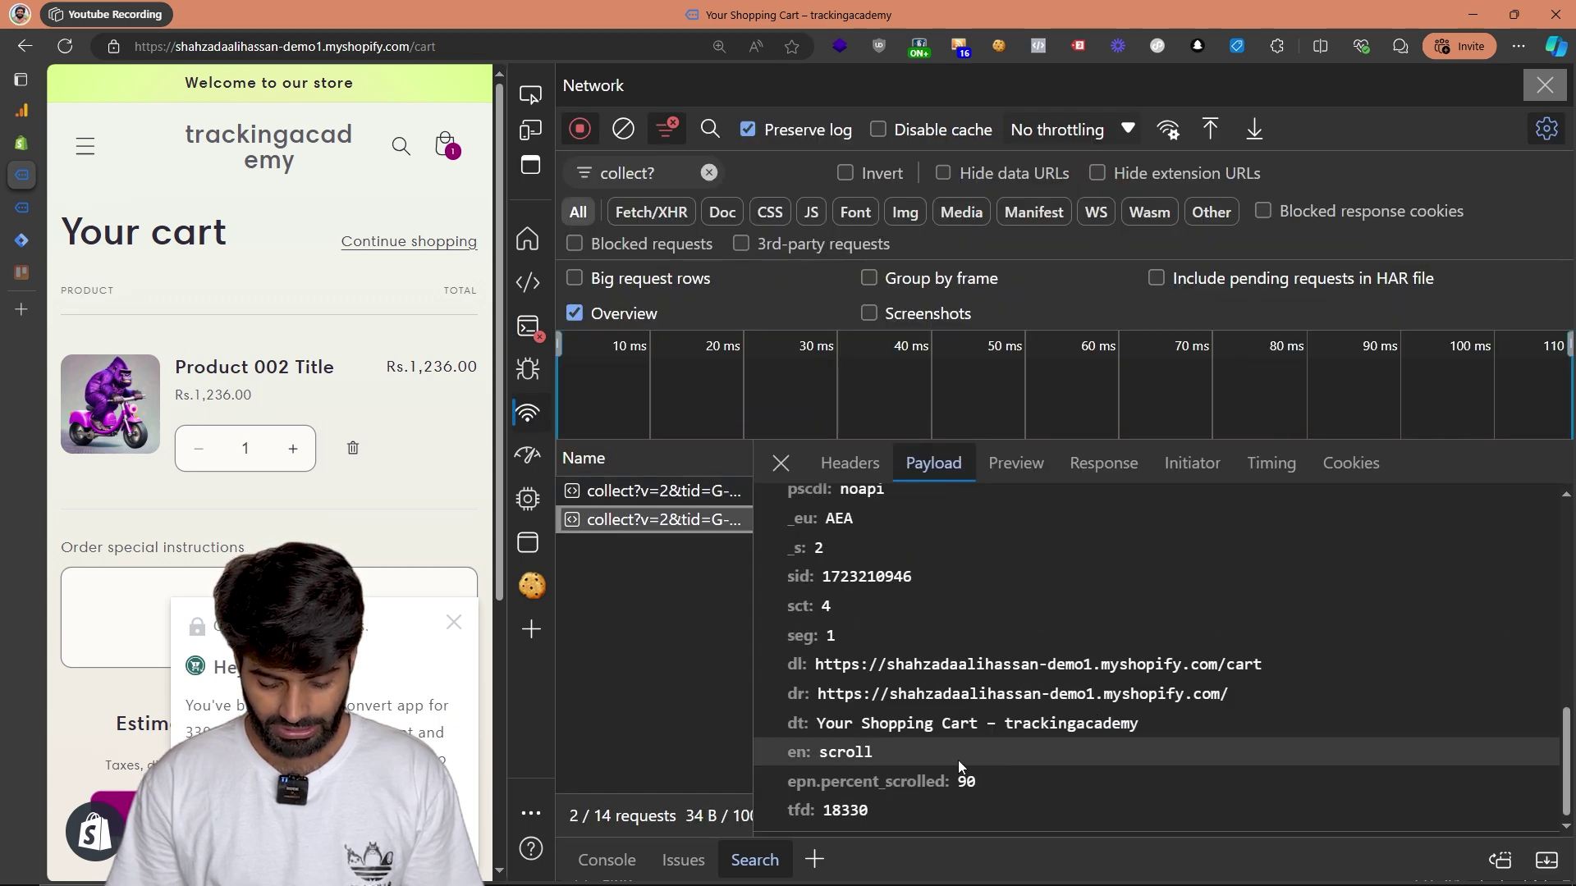
double_click(850, 754)
click(656, 491)
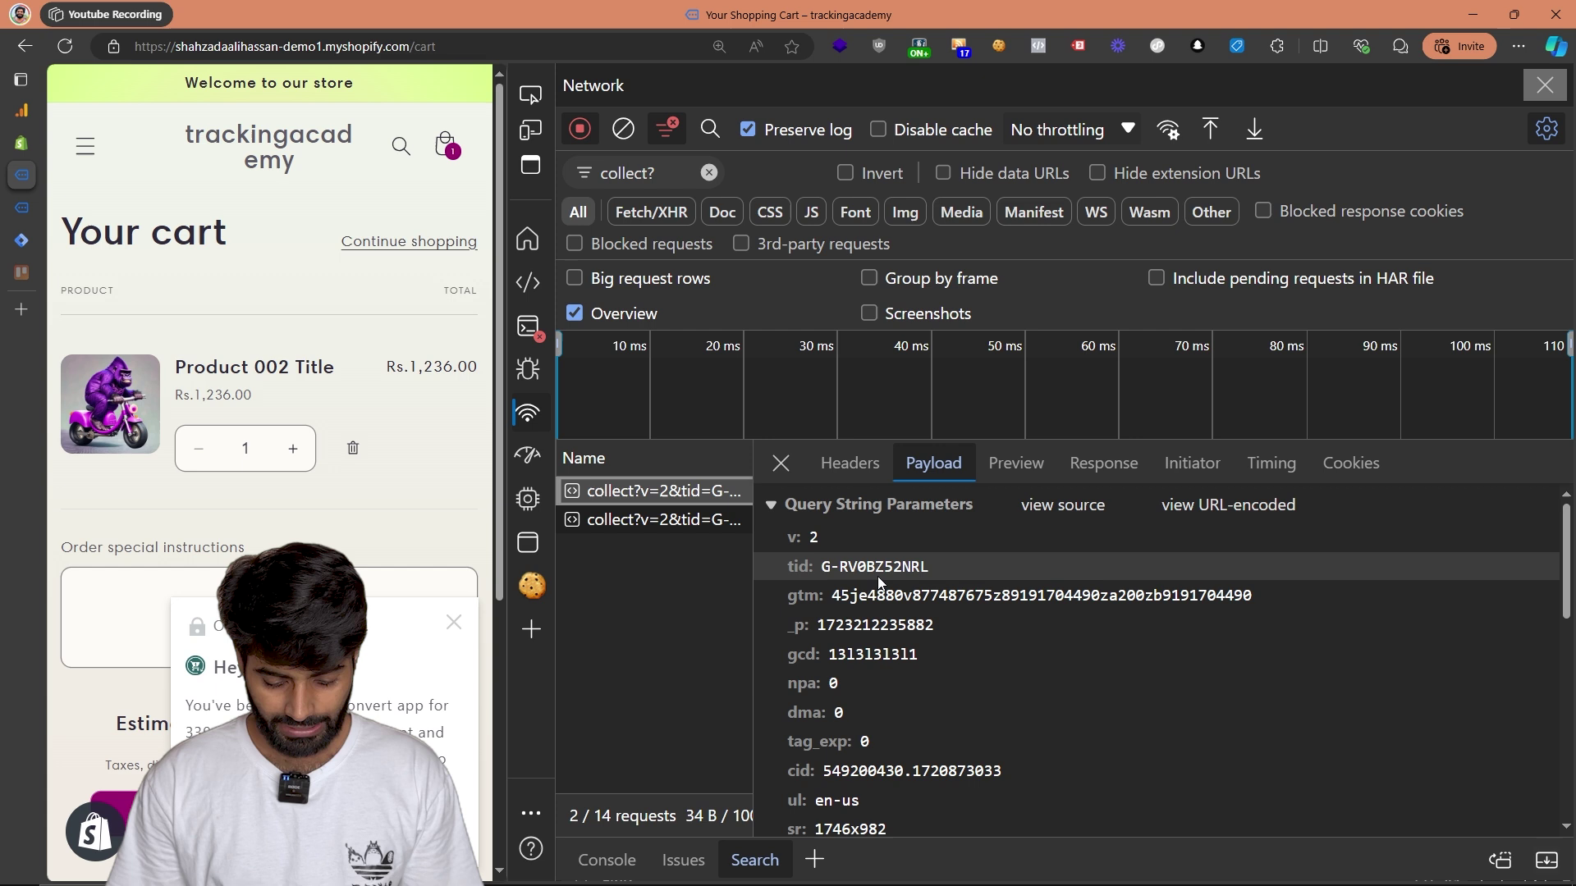
scroll(1083, 656, down, 5)
click(923, 785)
drag(914, 784, 811, 790)
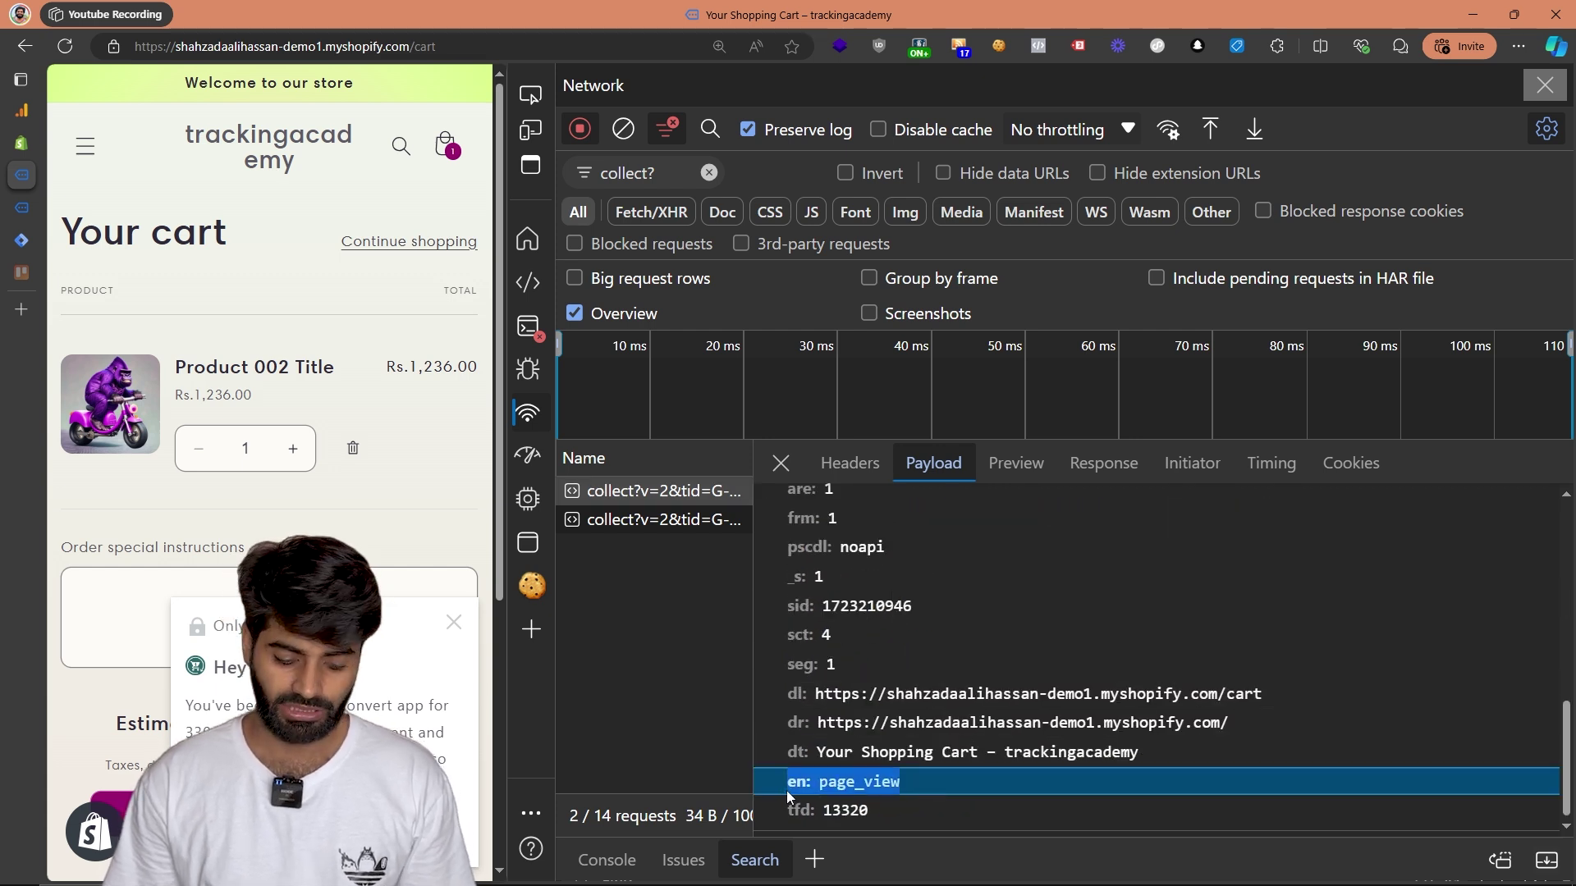
- Remove the product from the cart and confirm the new request's event is remove_from_cart
click(353, 448)
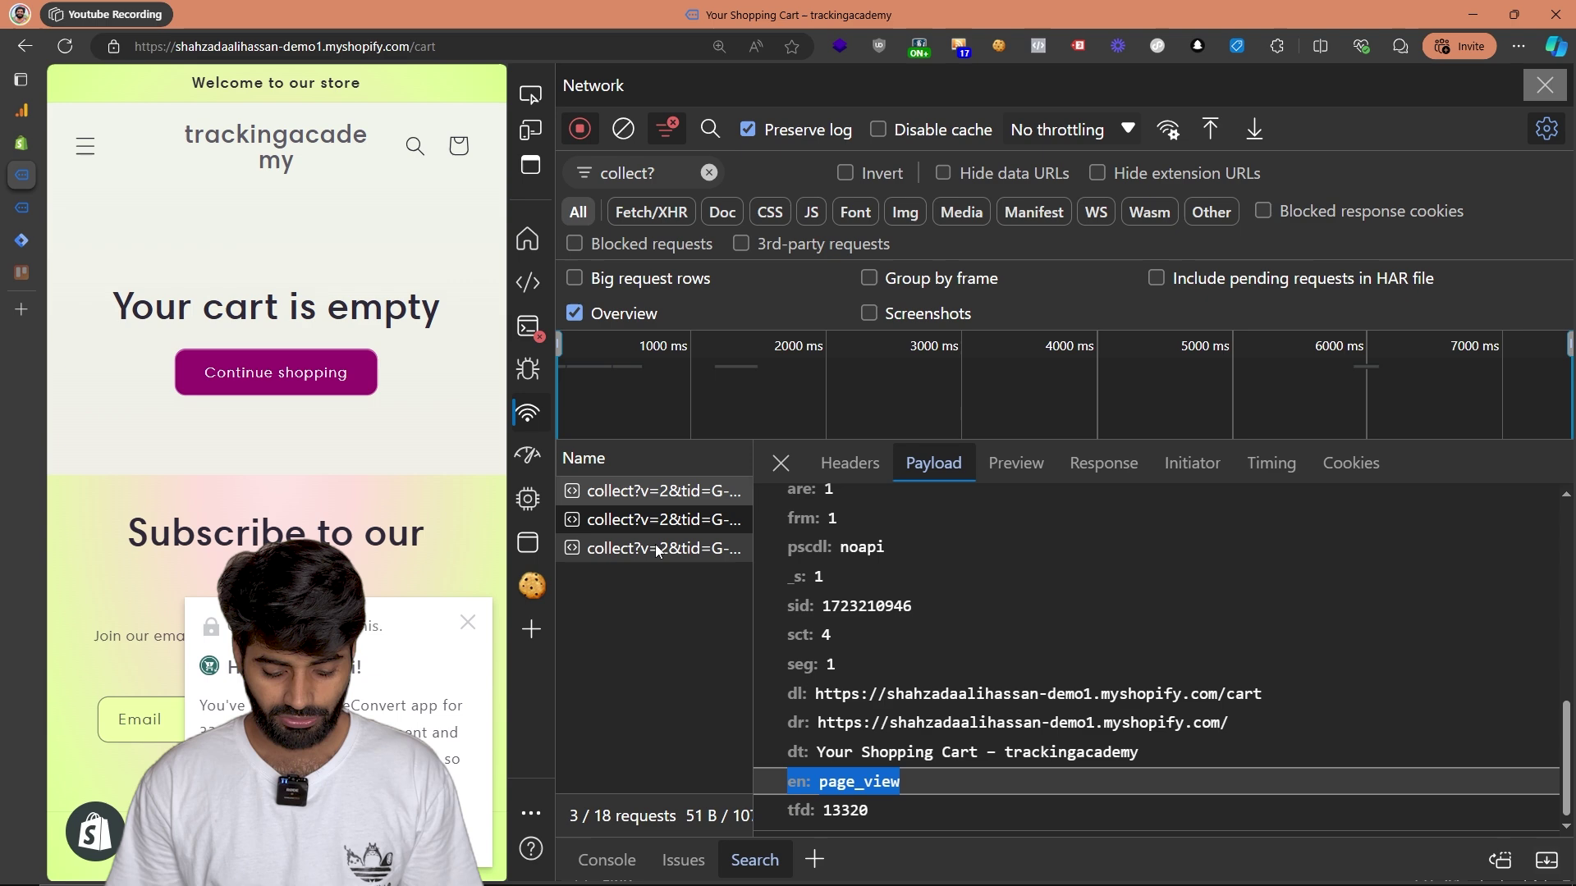
click(656, 549)
scroll(953, 637, down, 8)
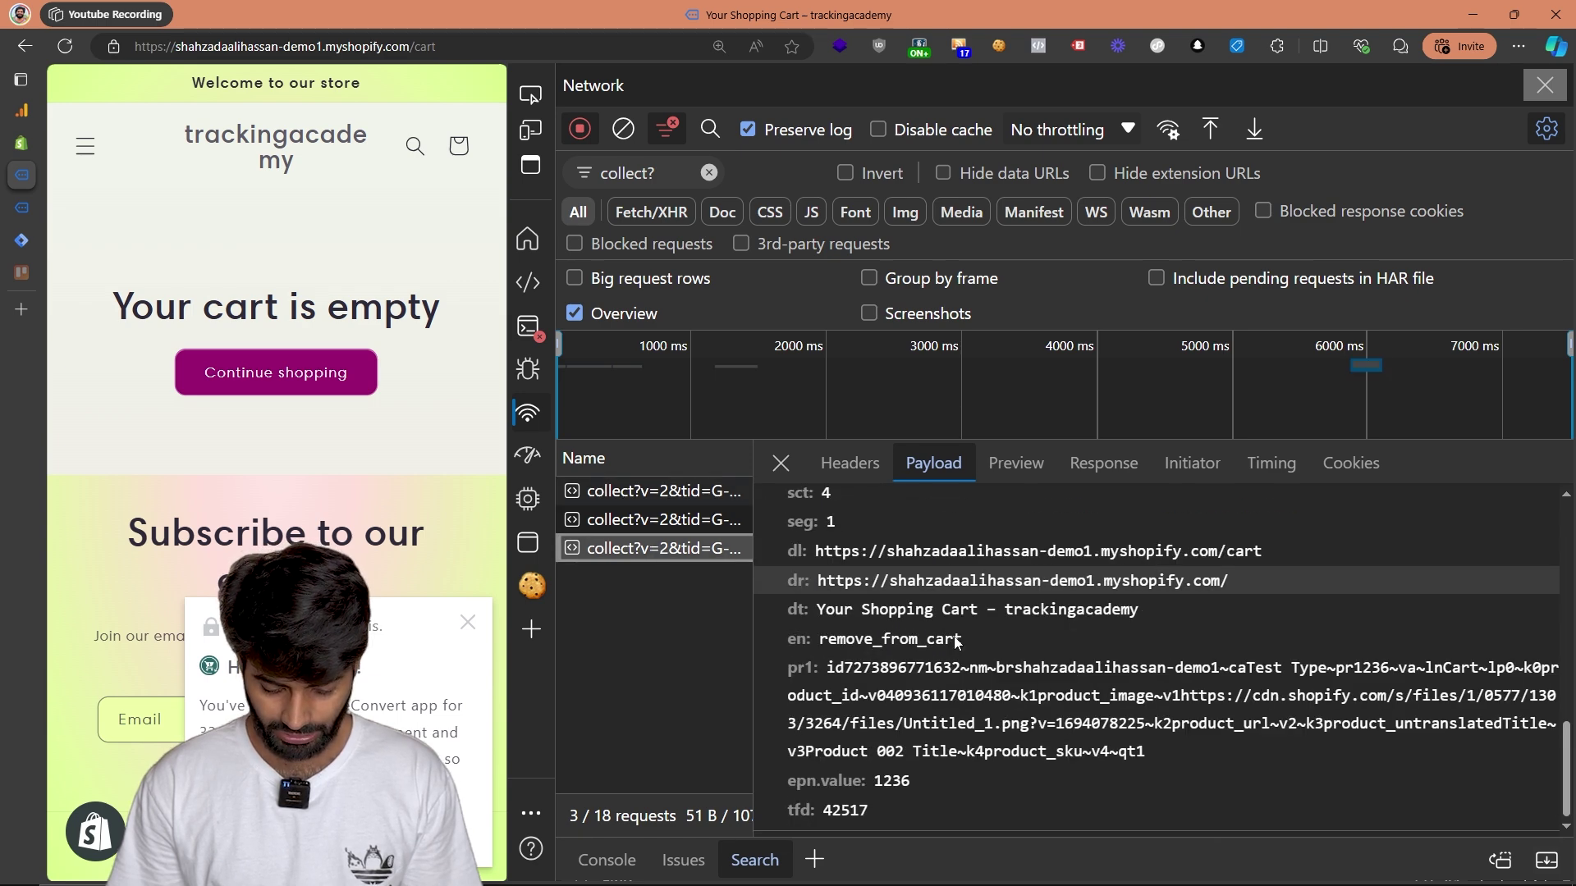
click(977, 640)
drag(977, 640, 790, 640)
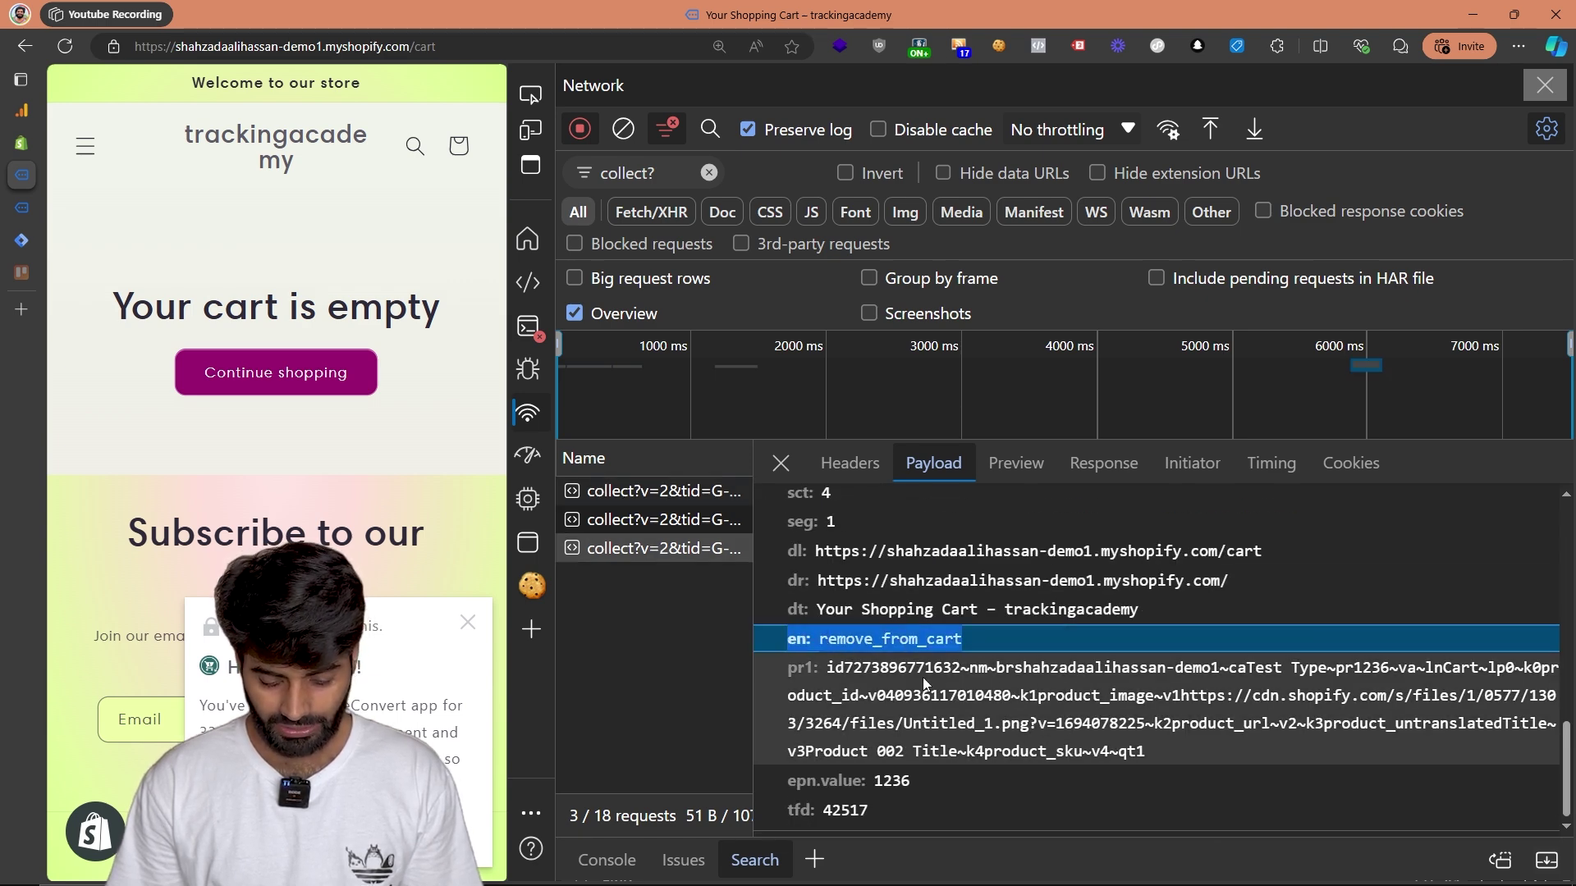
- Review the remove_from_cart hit's product data, epn.value 1236 and PKR currency
drag(1154, 752, 782, 672)
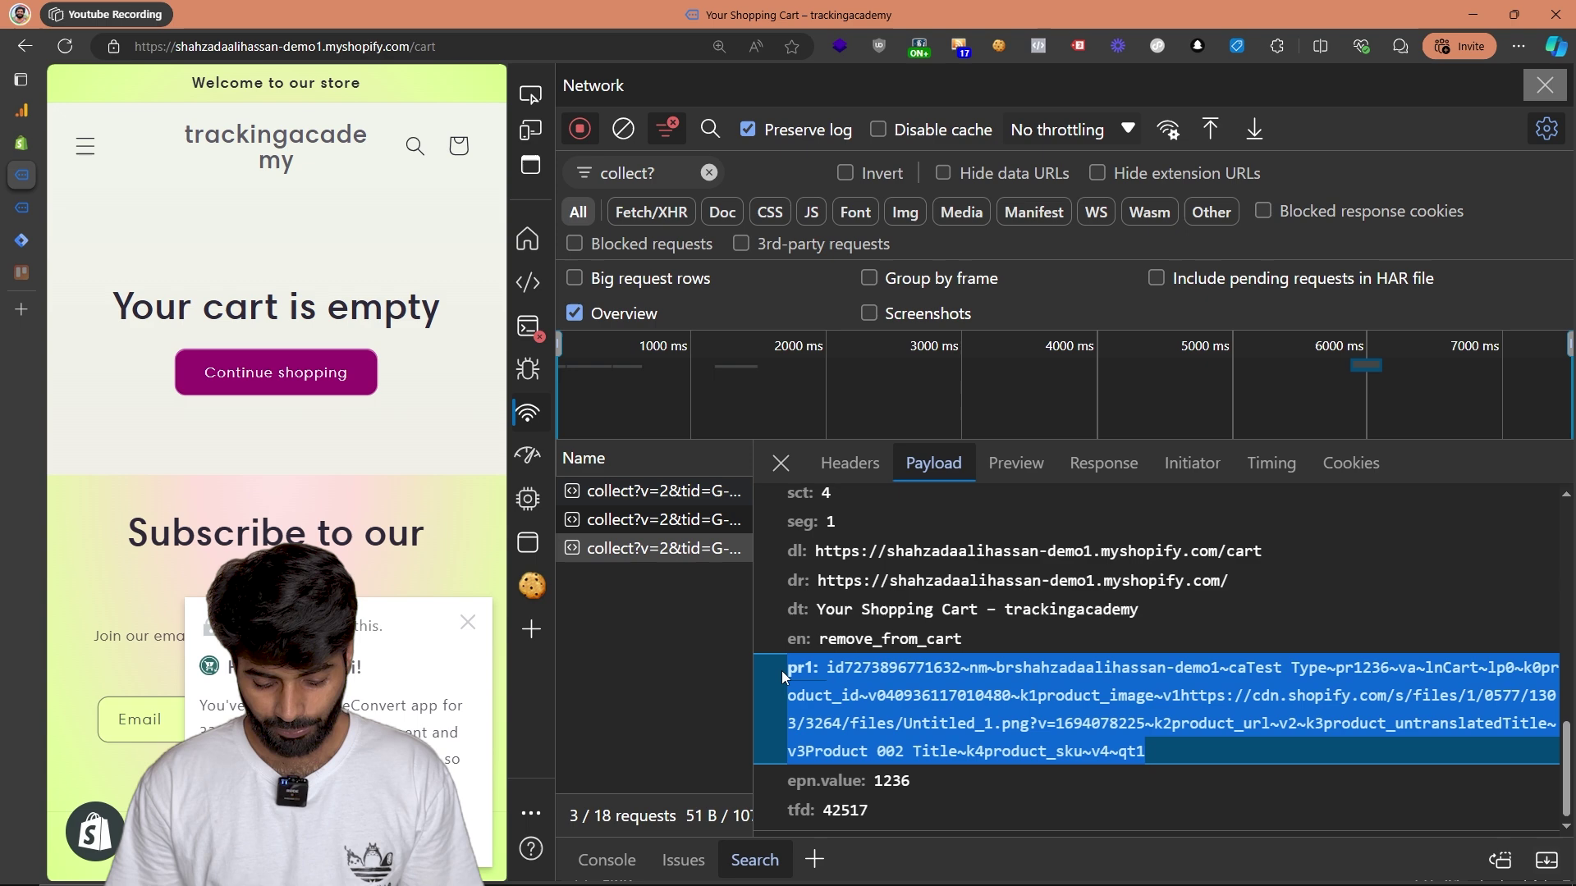
click(880, 673)
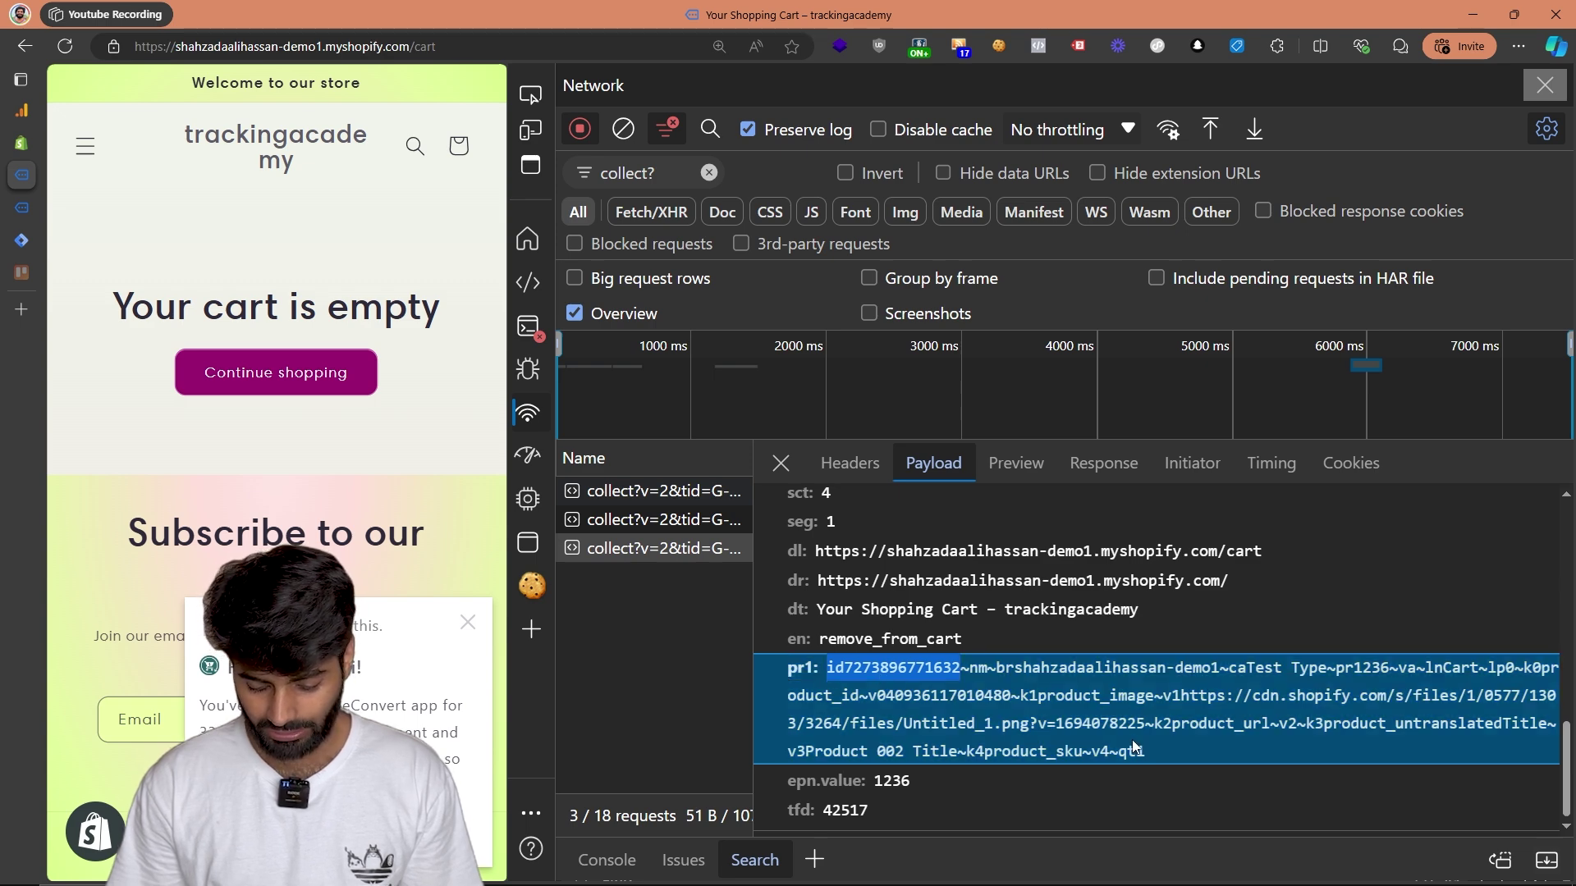
click(890, 781)
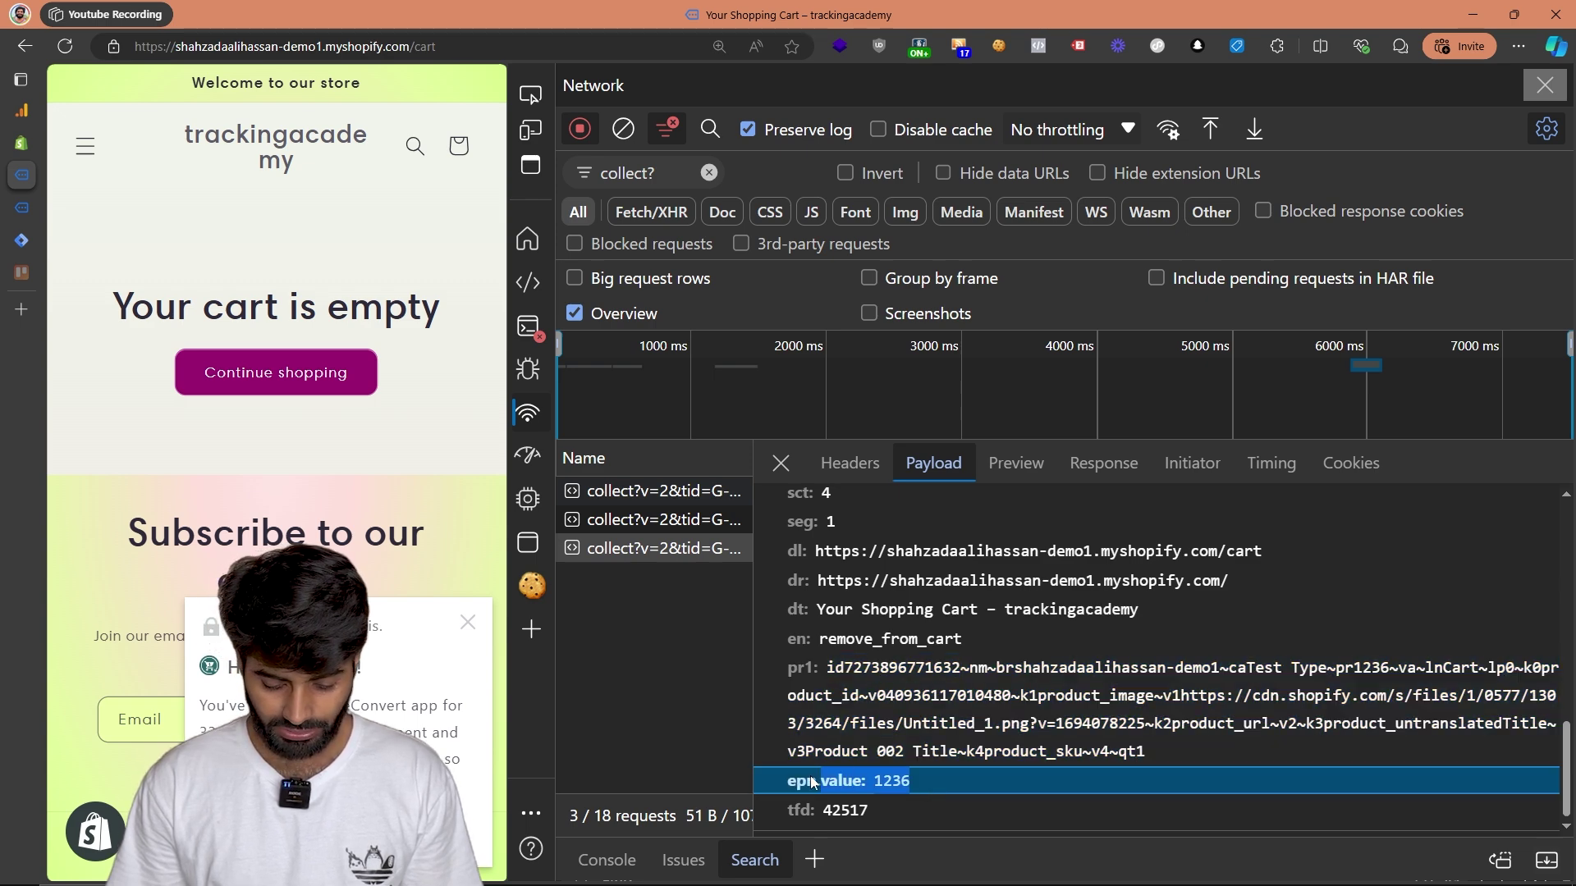
scroll(911, 661, up, 2)
scroll(903, 657, up, 1)
click(859, 641)
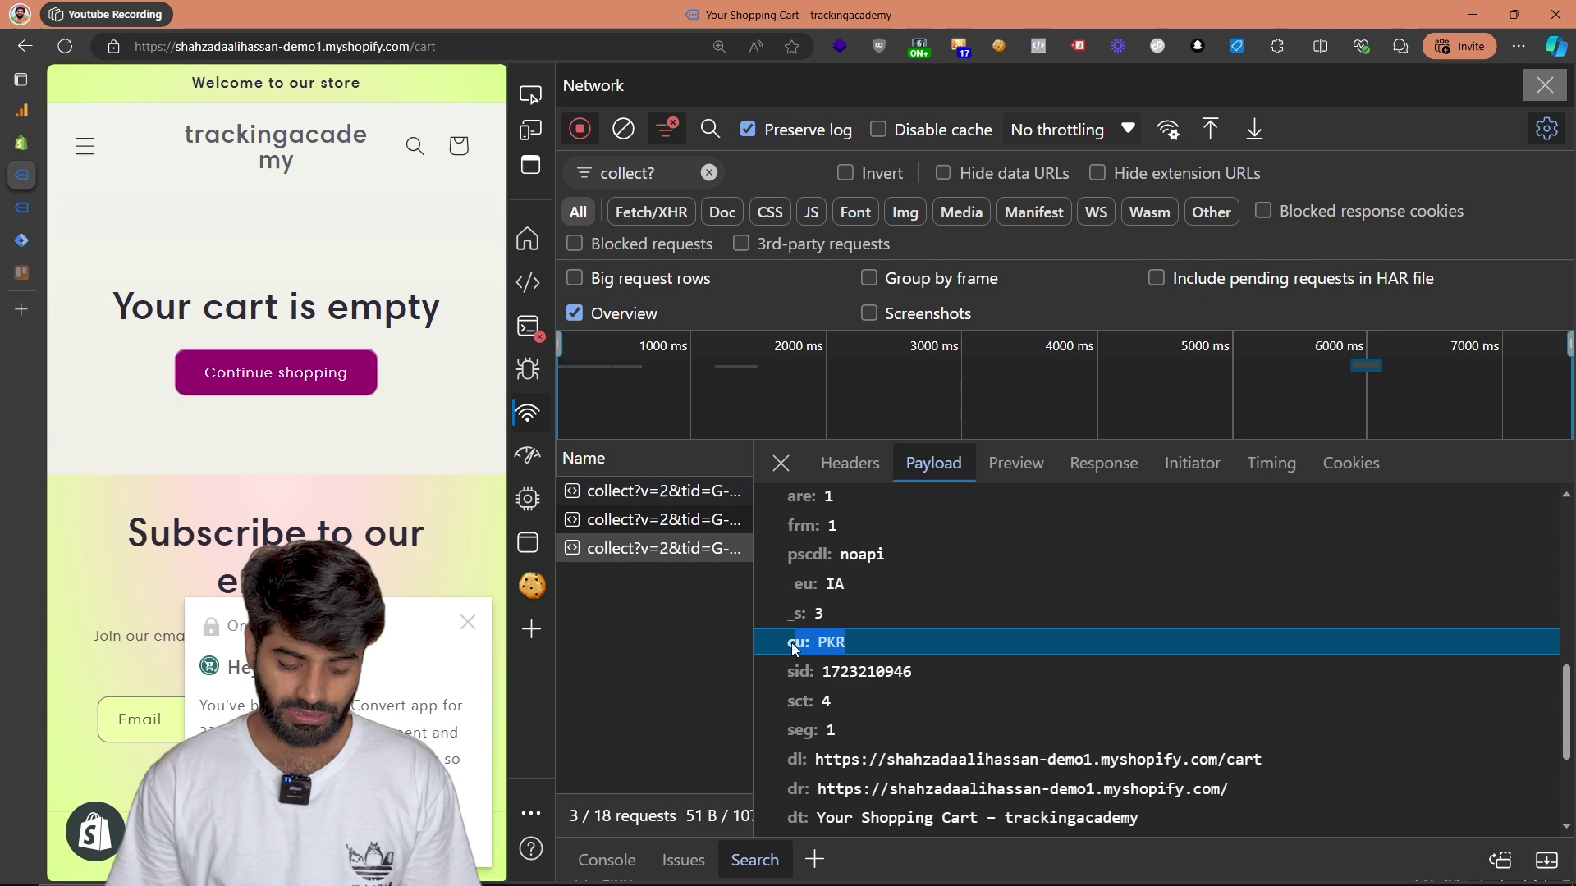
click(528, 327)
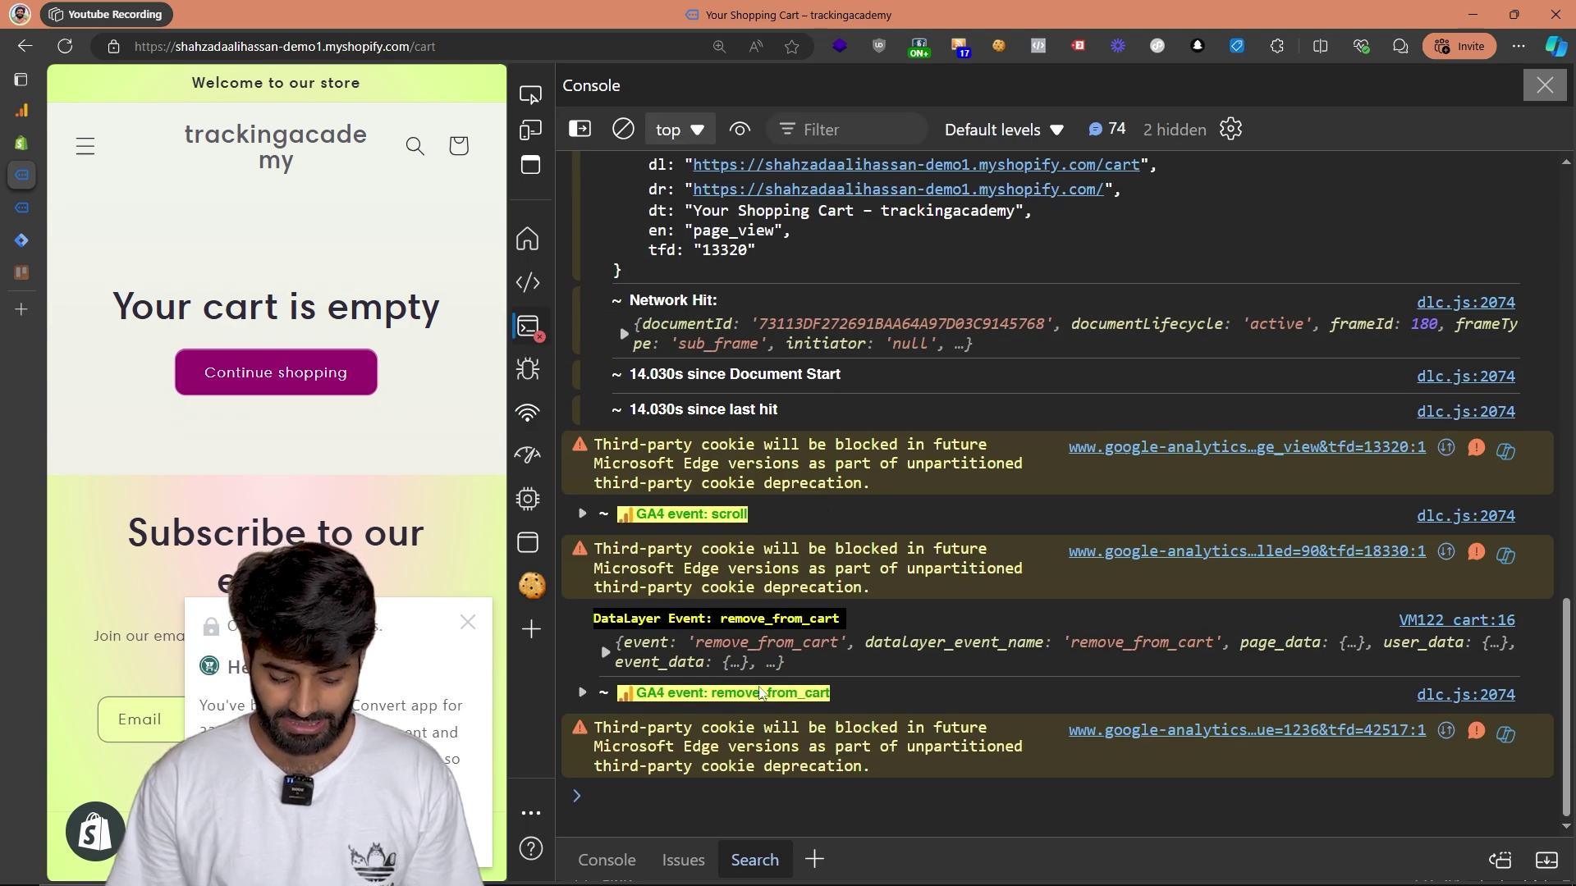
- Expand the Console's GA4 remove_from_cart event and locate its epn.value 1236 line
click(759, 688)
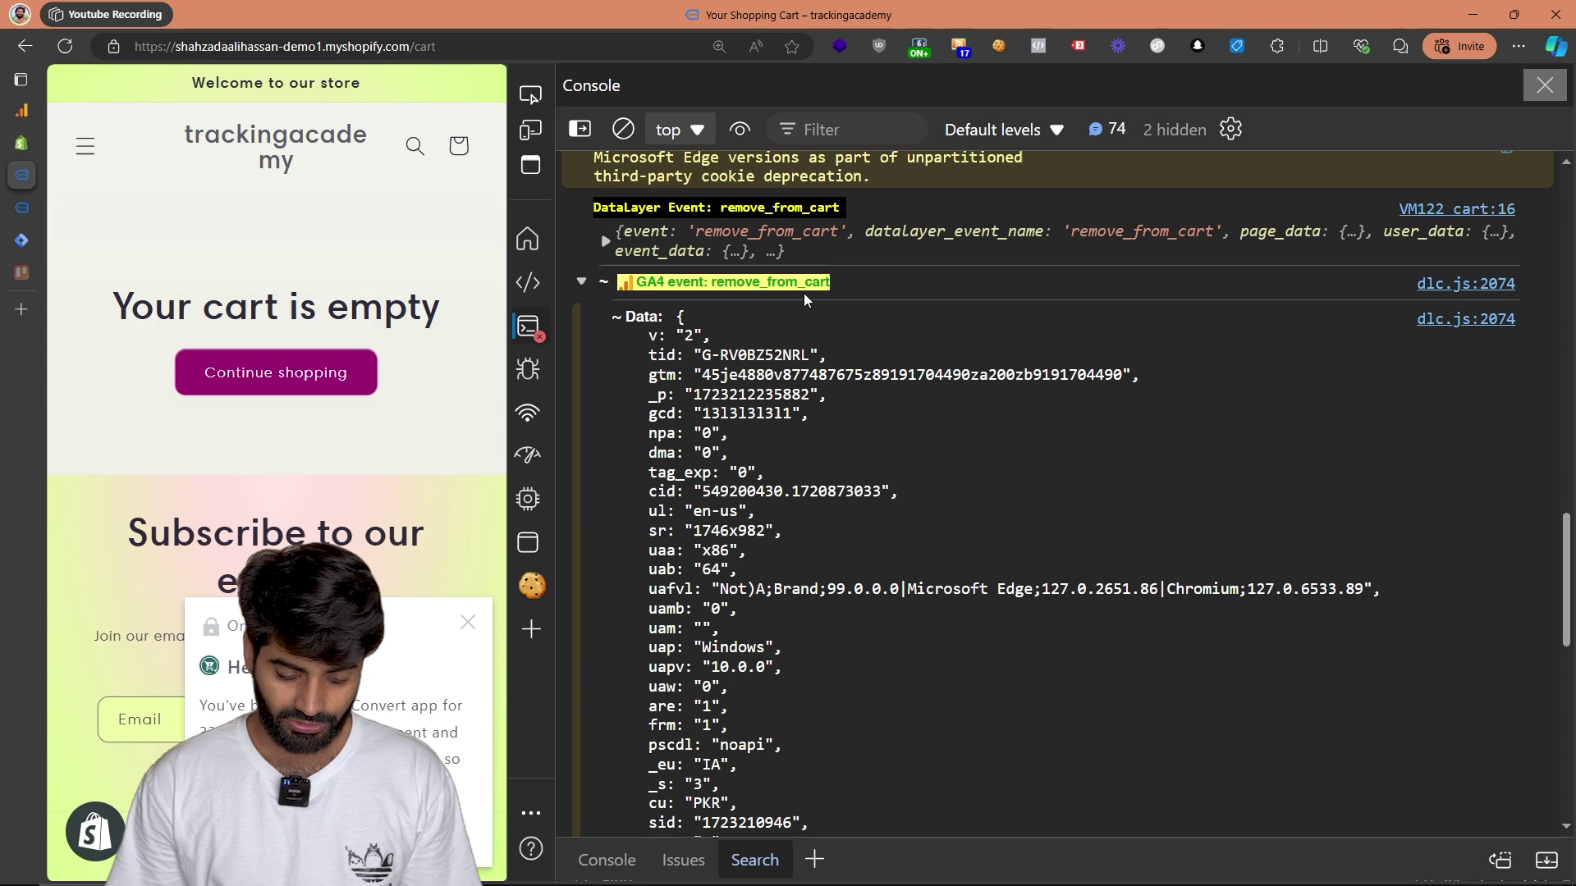
click(627, 289)
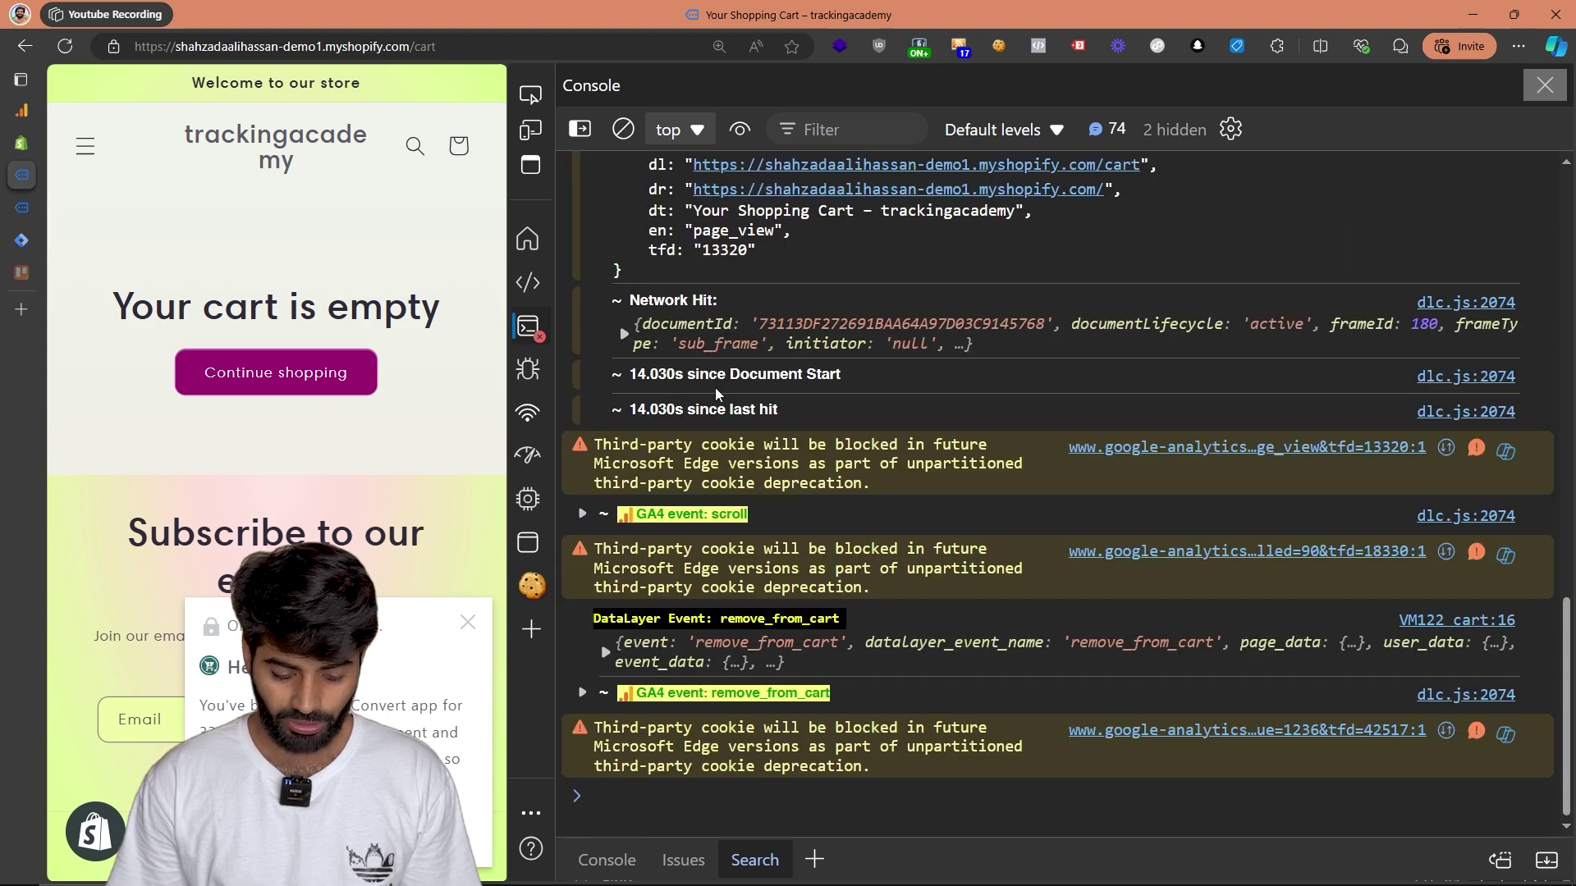
click(736, 698)
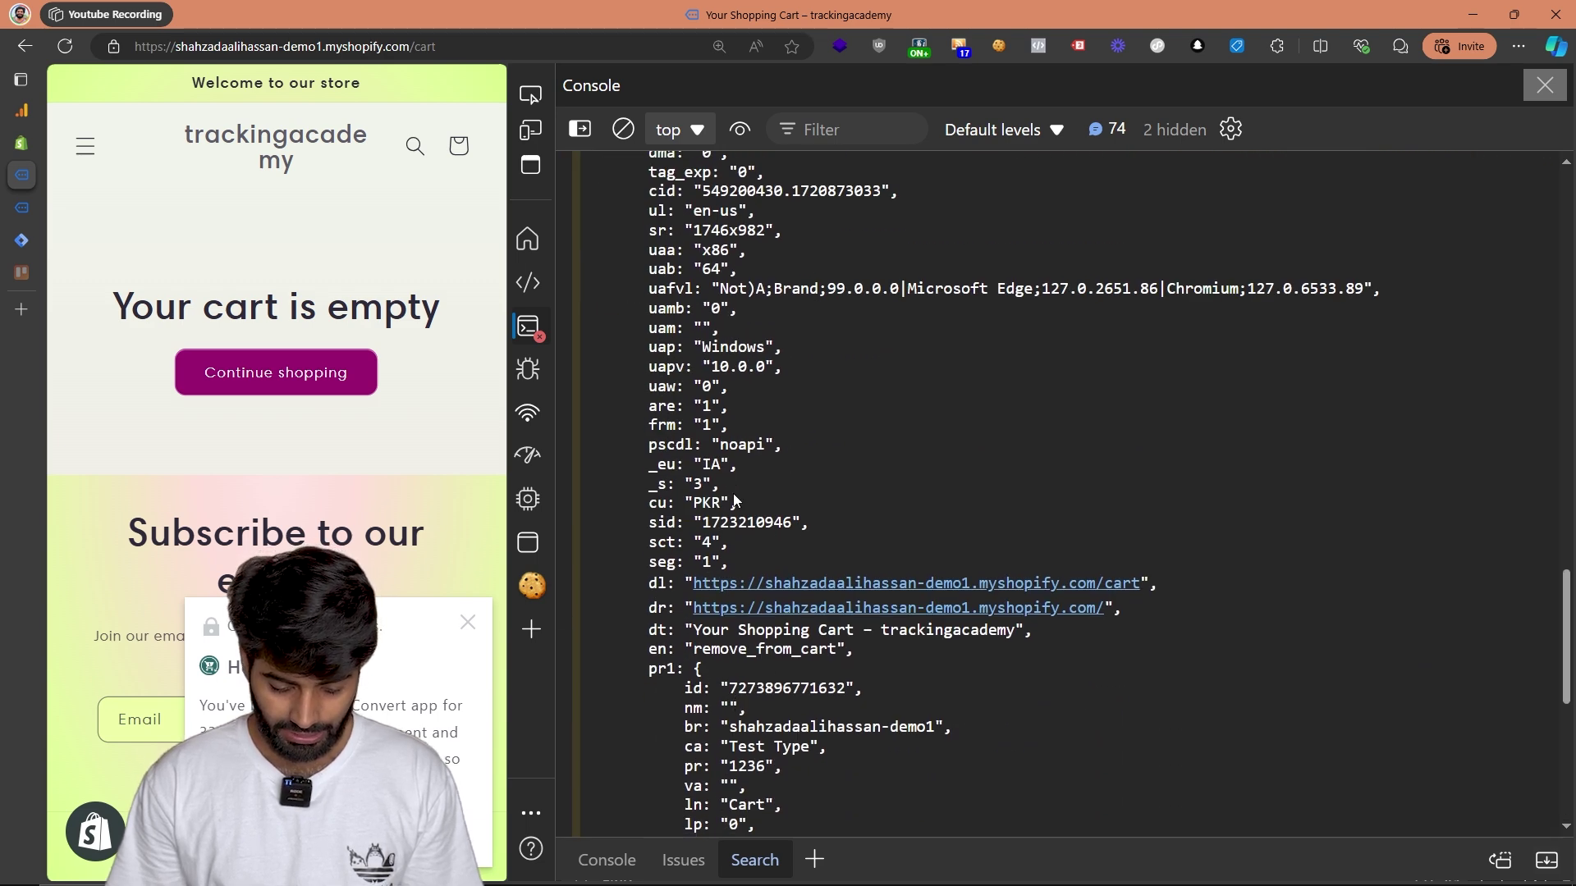
key(ctrl+a)
scroll(662, 502, down, 3)
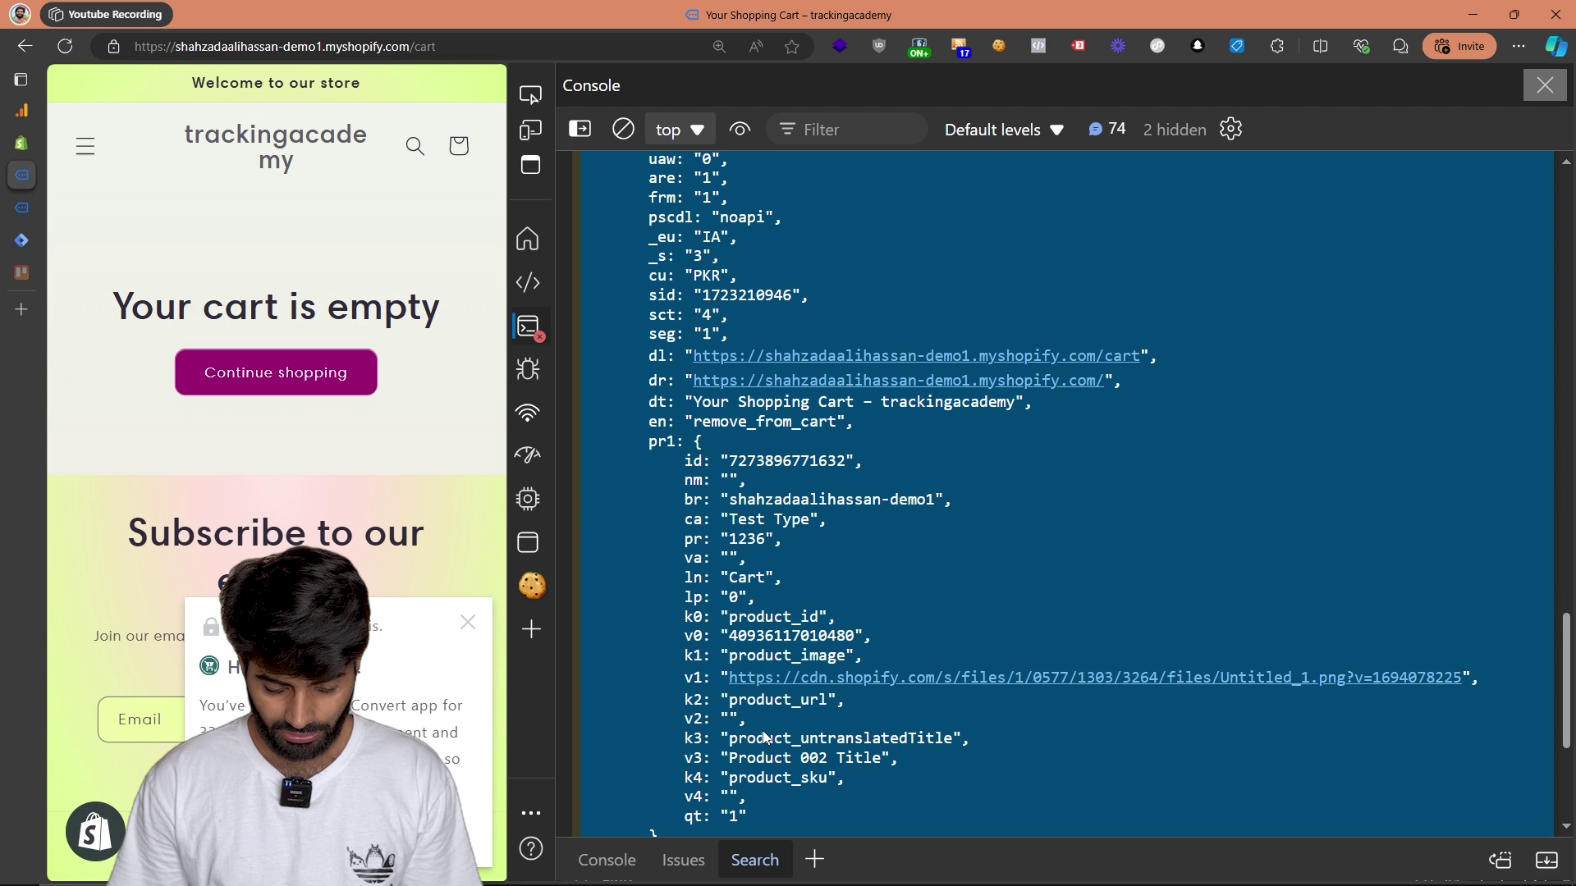
scroll(764, 736, down, 1)
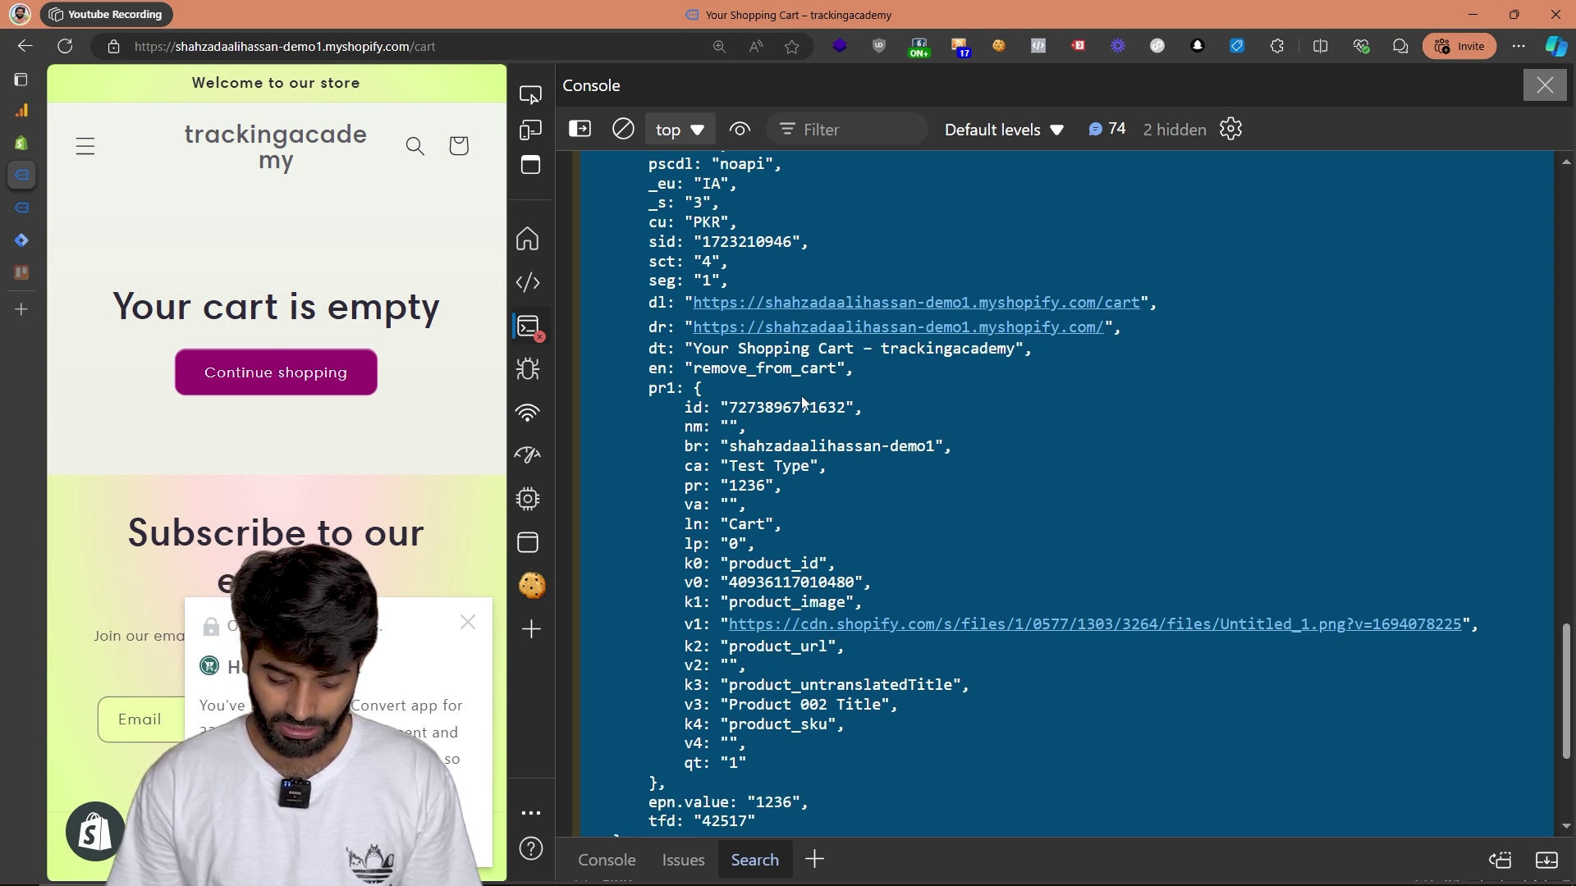
drag(804, 809, 614, 802)
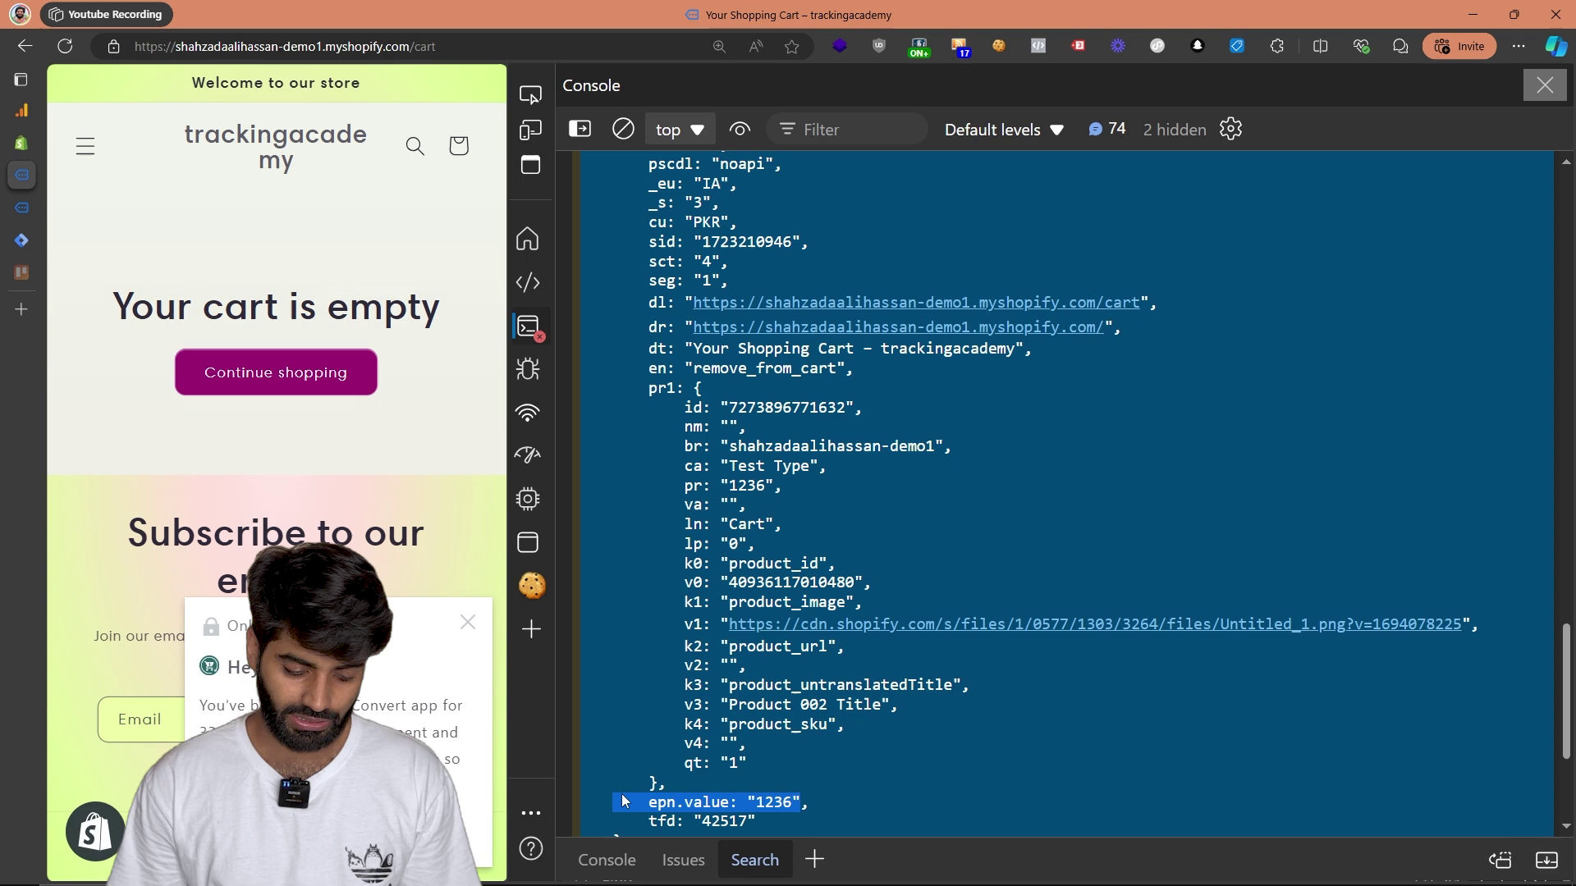
click(27, 107)
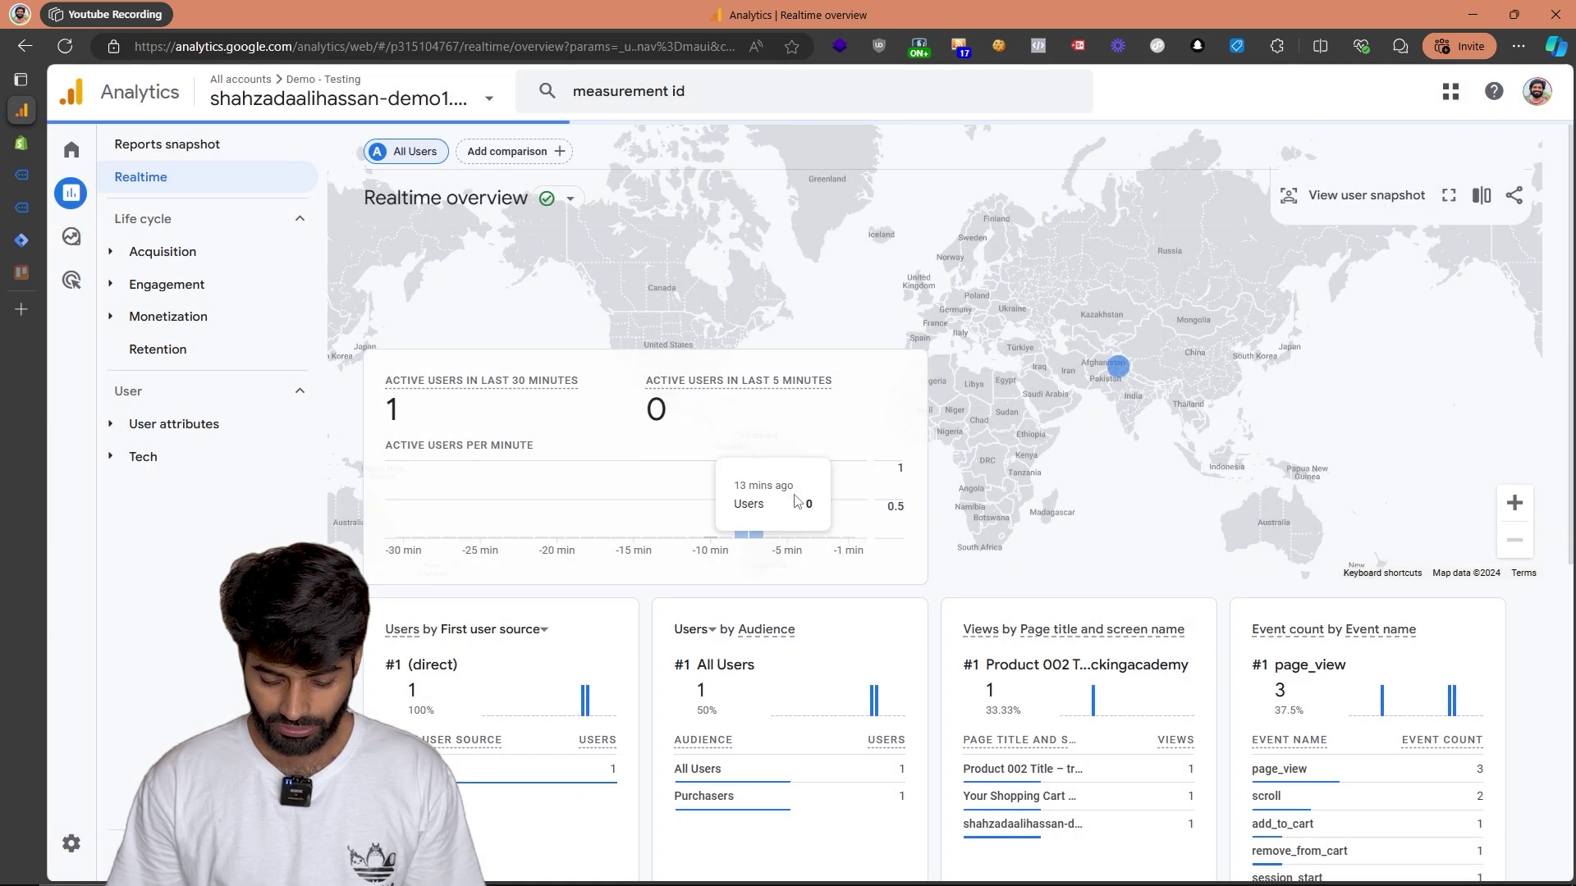
- Open remove_from_cart in the Realtime event count card and page through its parameters, including currency and value
scroll(1362, 262, down, 5)
mouse_move(1361, 255)
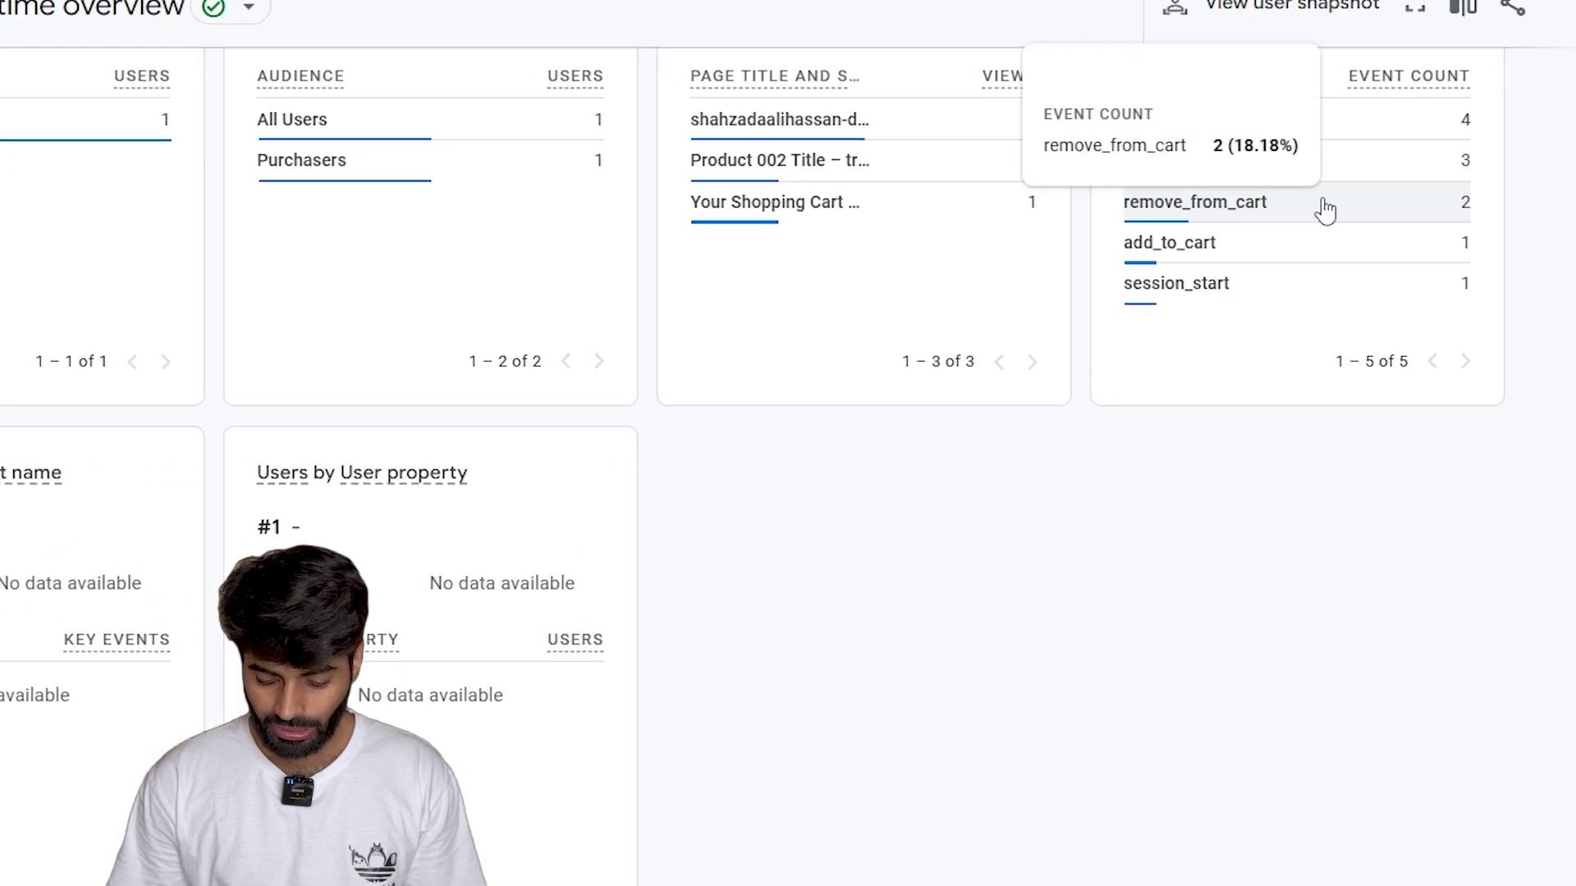
click(1326, 211)
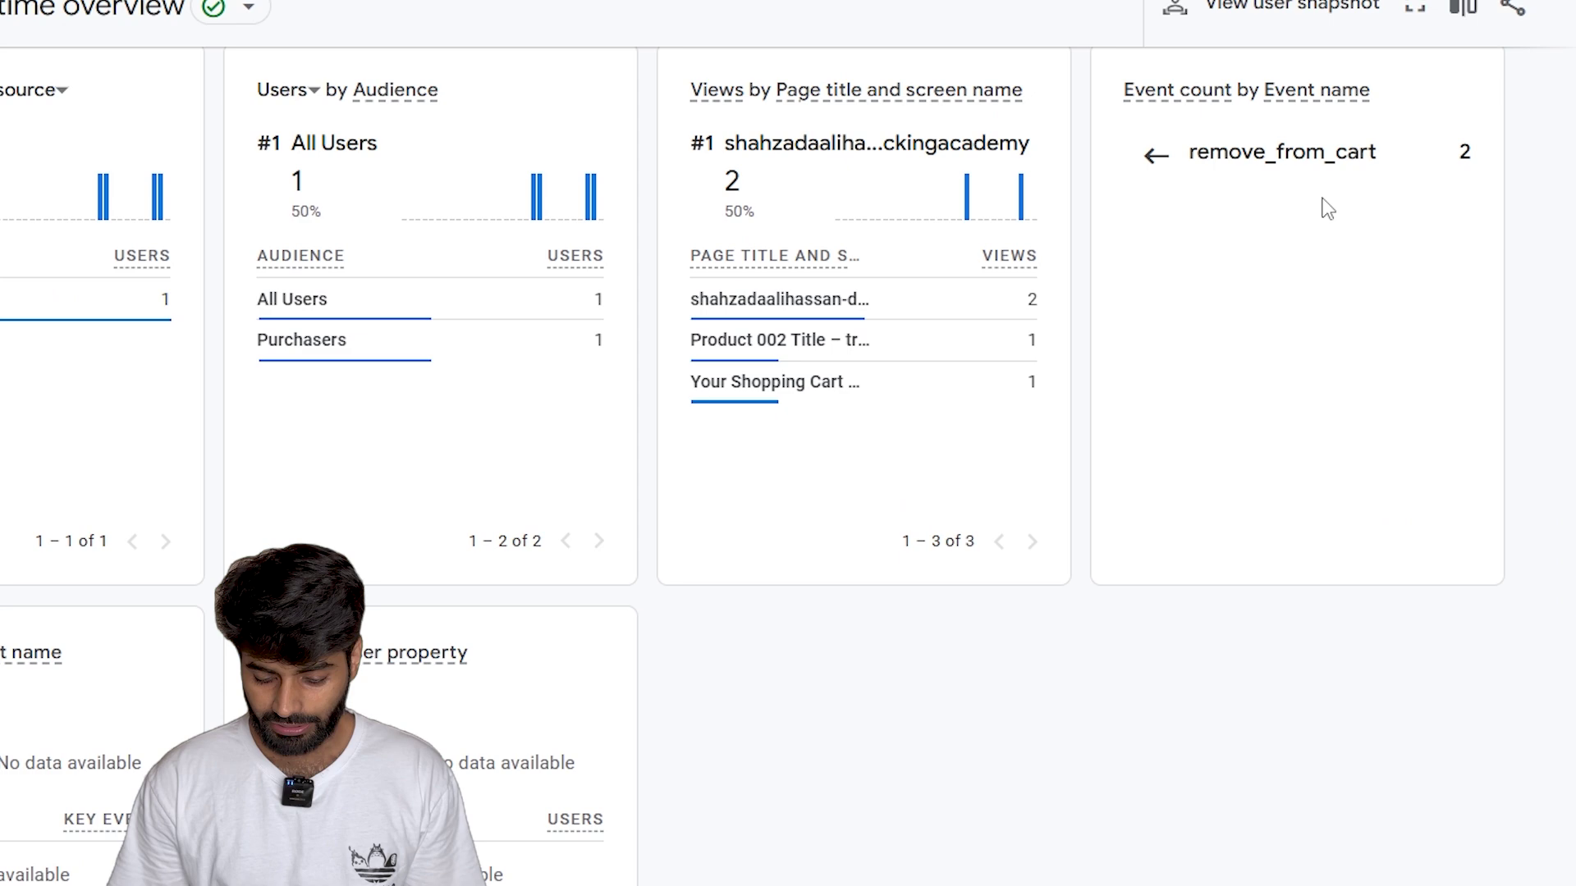
click(1484, 568)
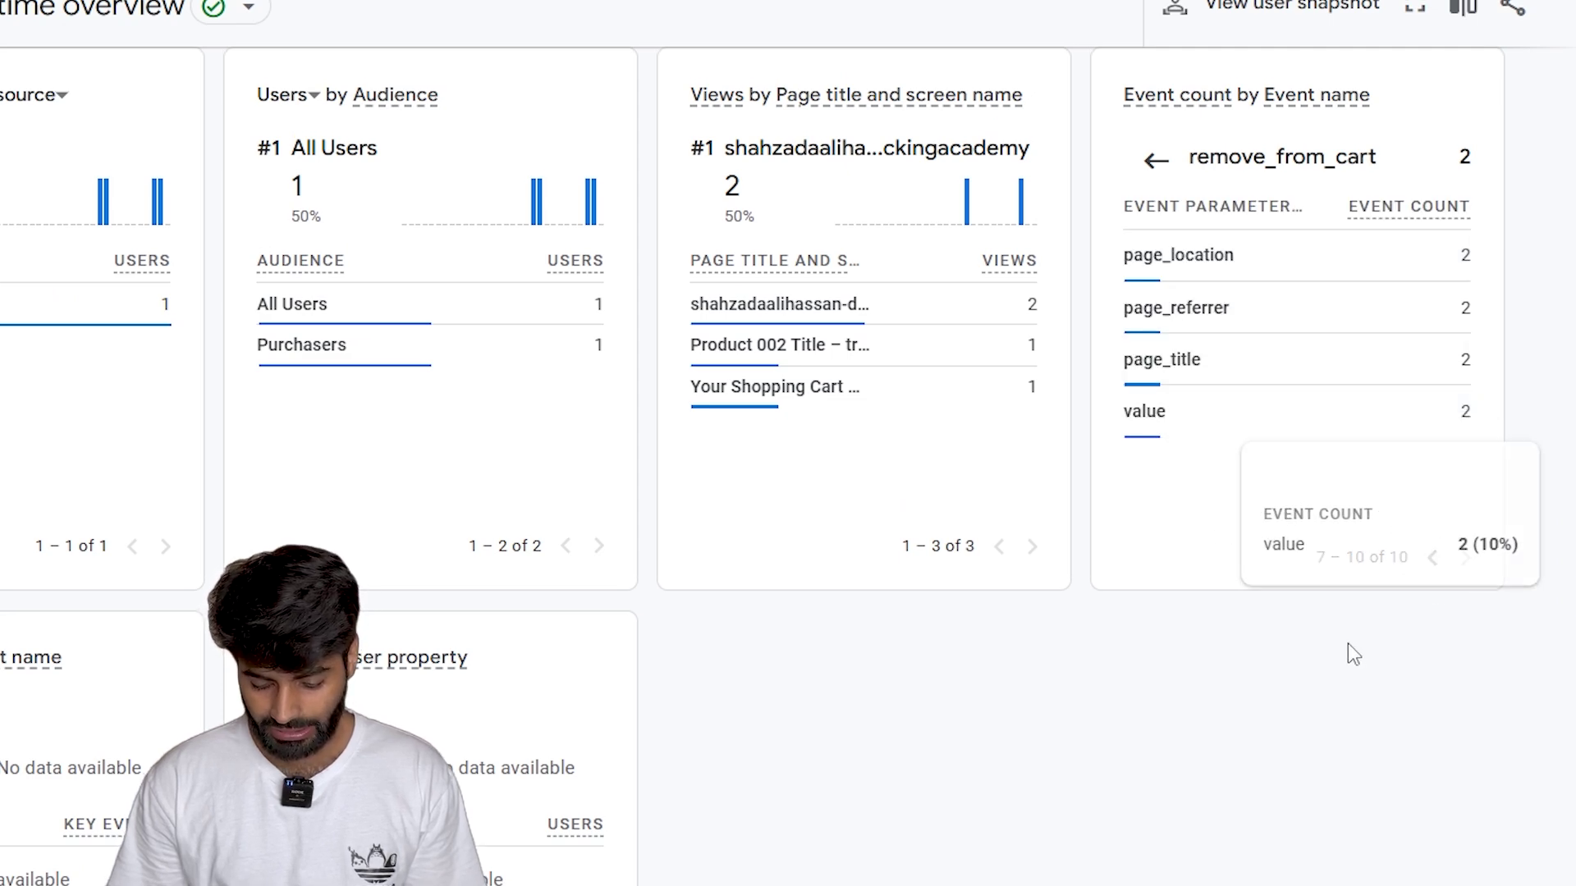
click(1434, 563)
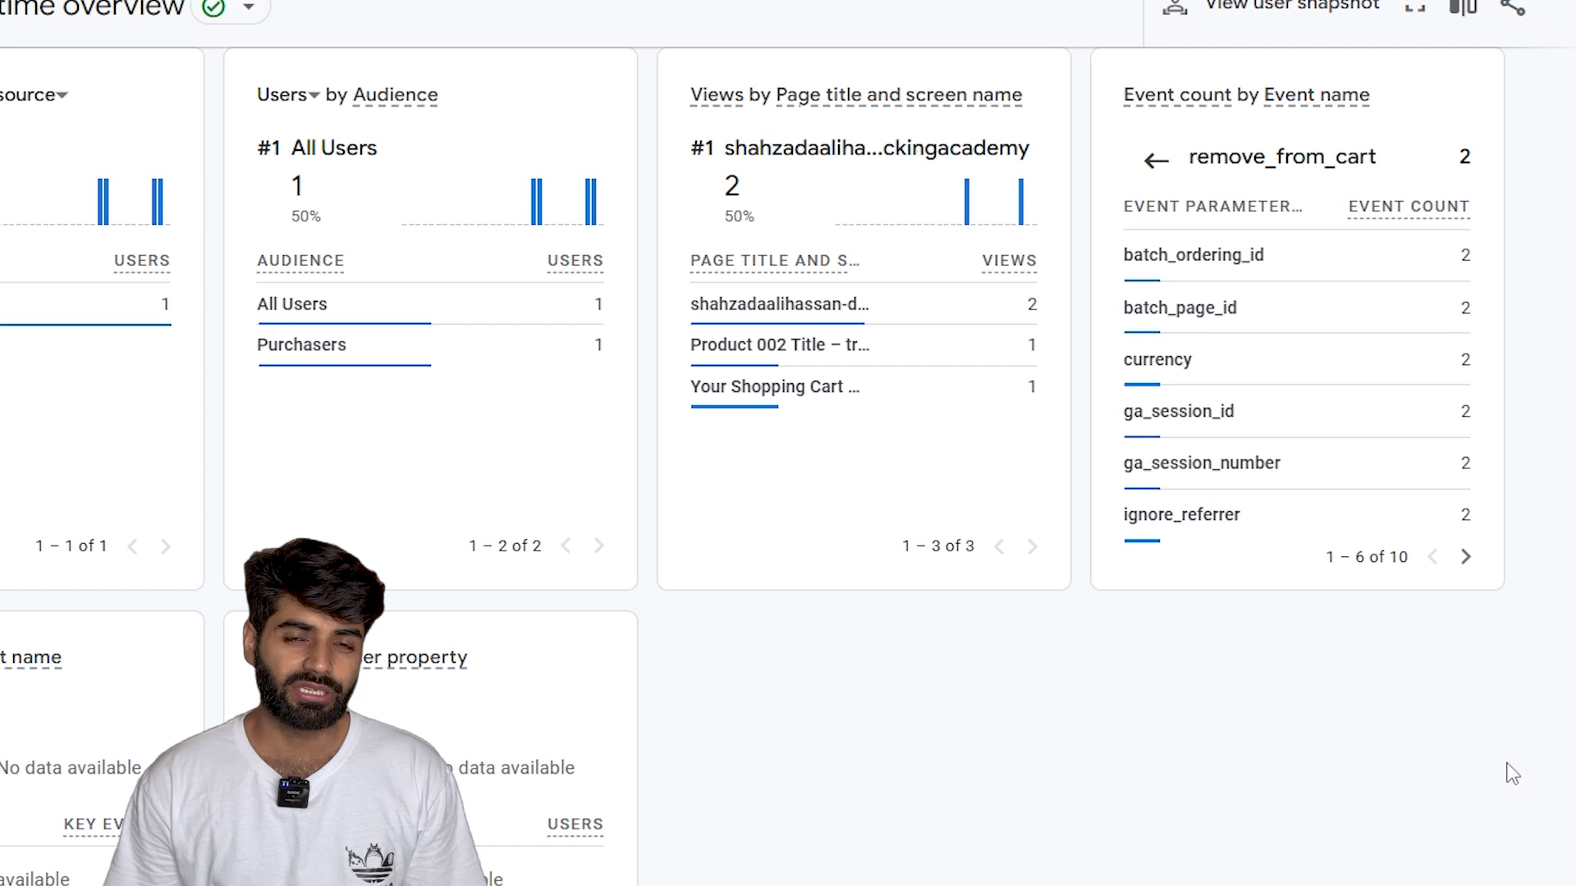